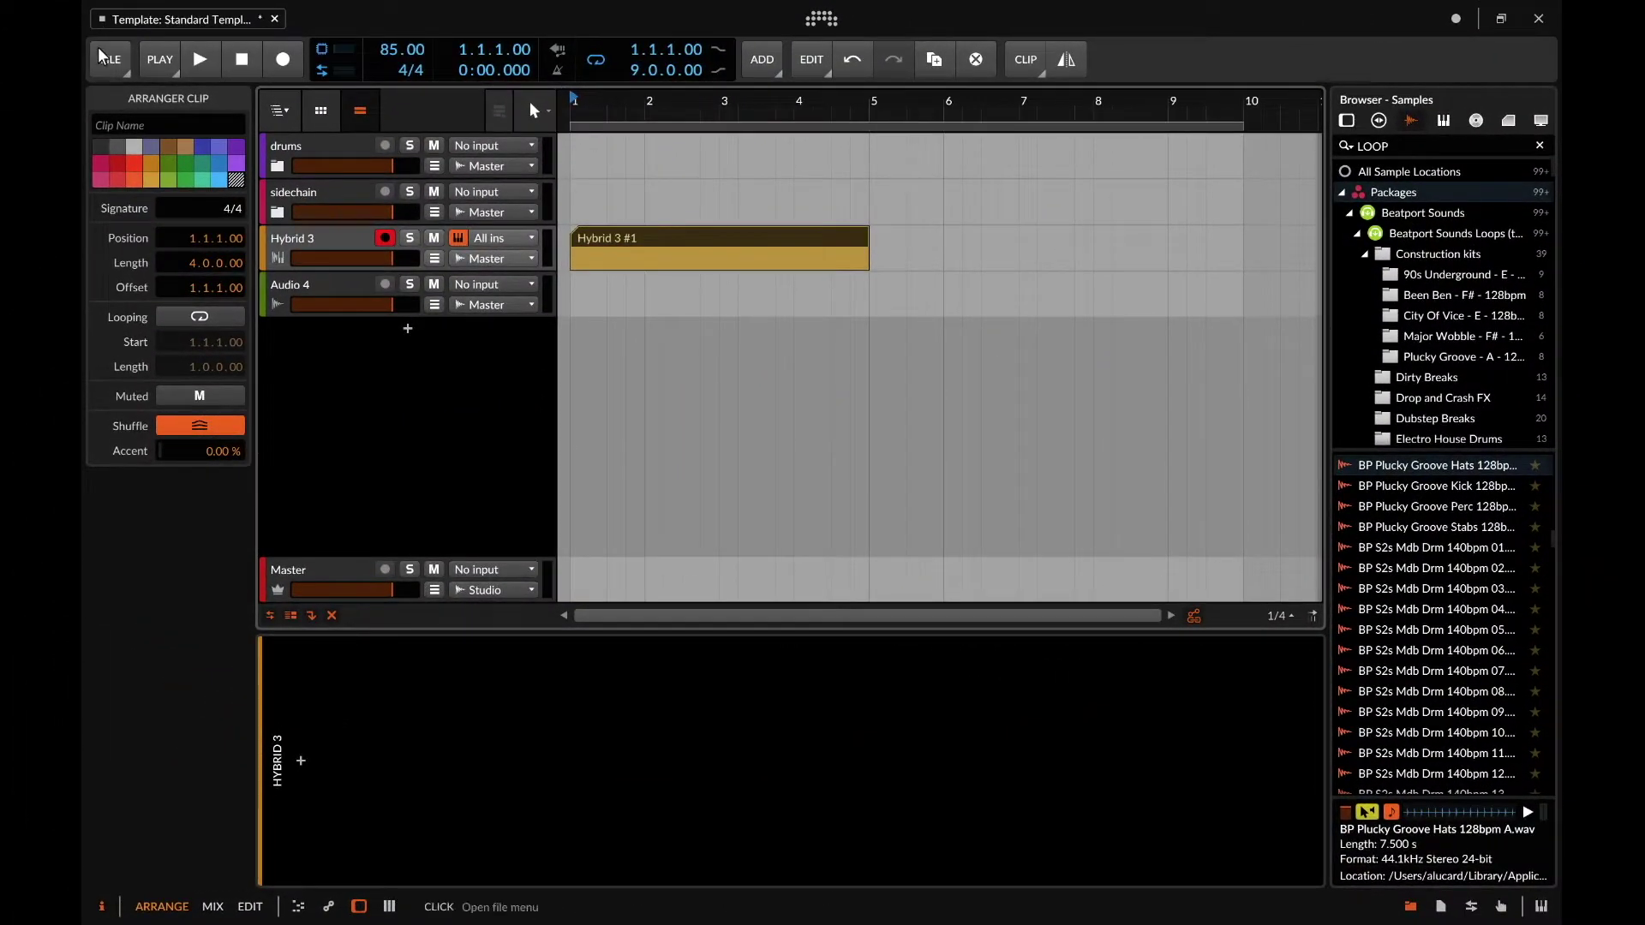
# - Review the default stretch modes for long samples, short samples and recordings in the Behavior settings, and close the settings
pyautogui.click(113, 60)
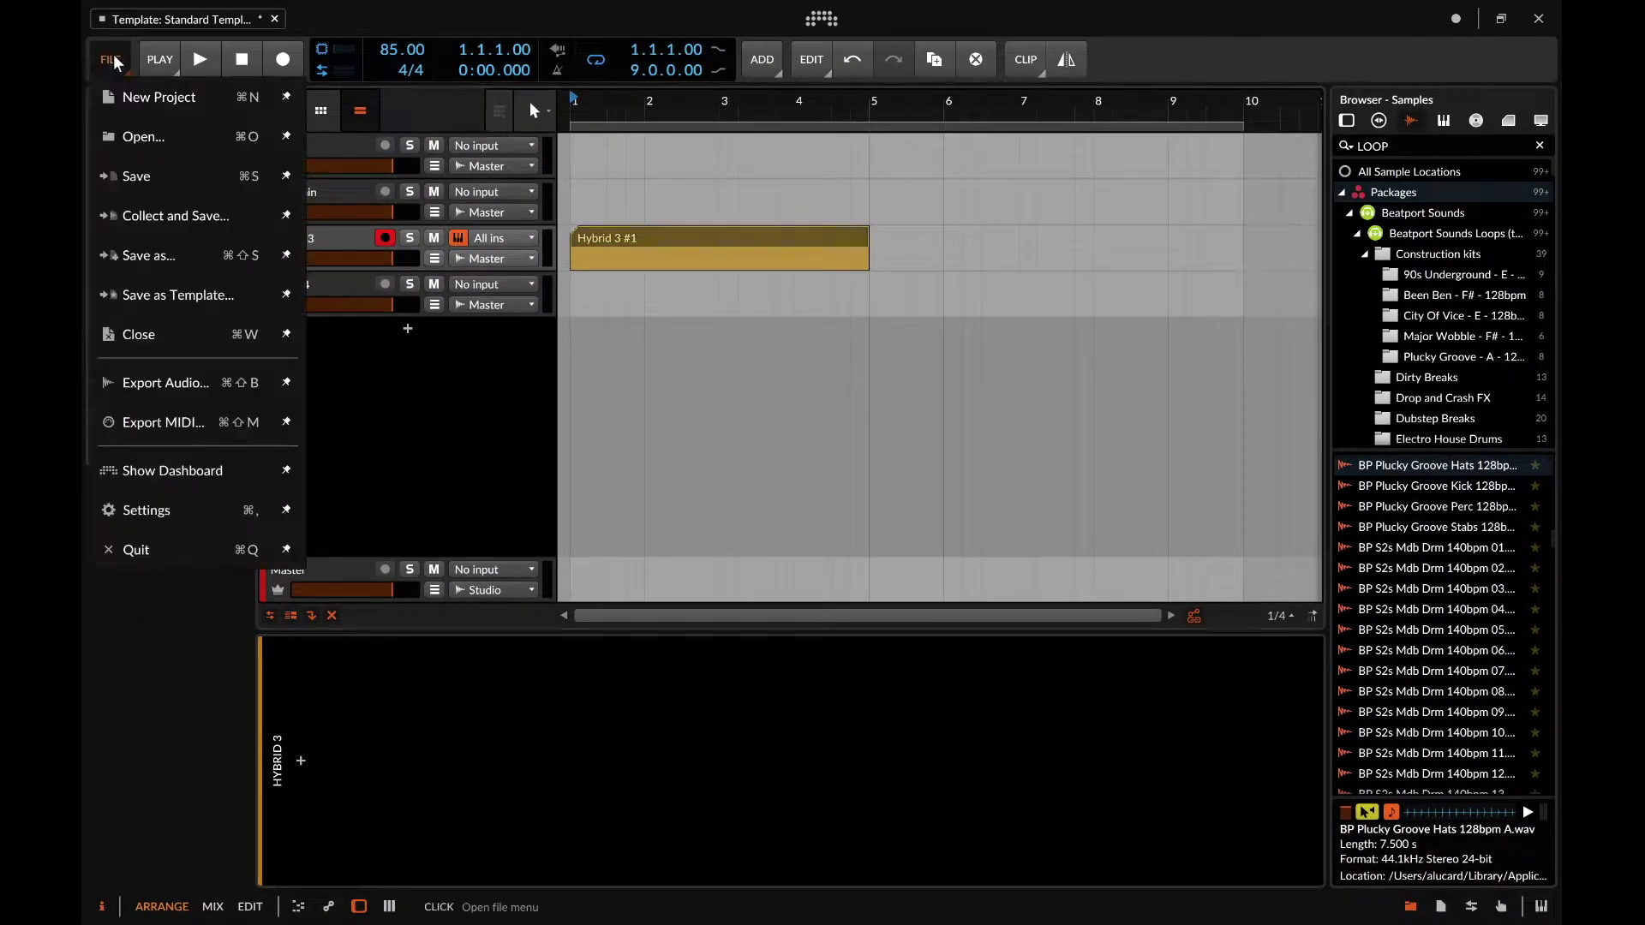
pyautogui.click(156, 512)
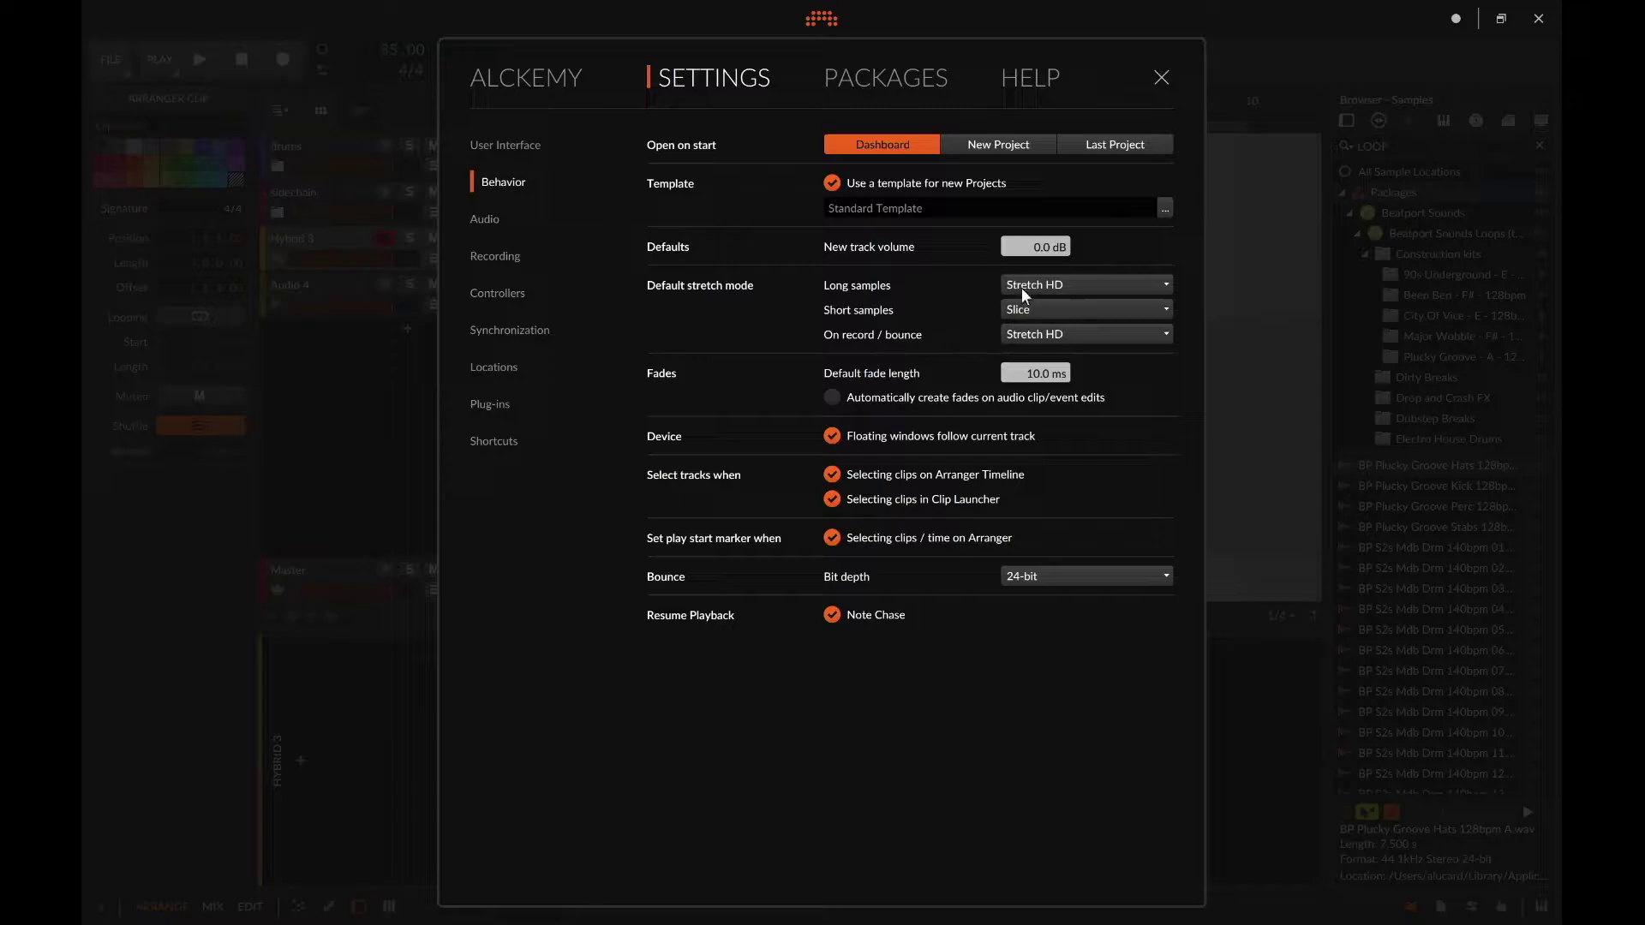
pyautogui.click(1161, 78)
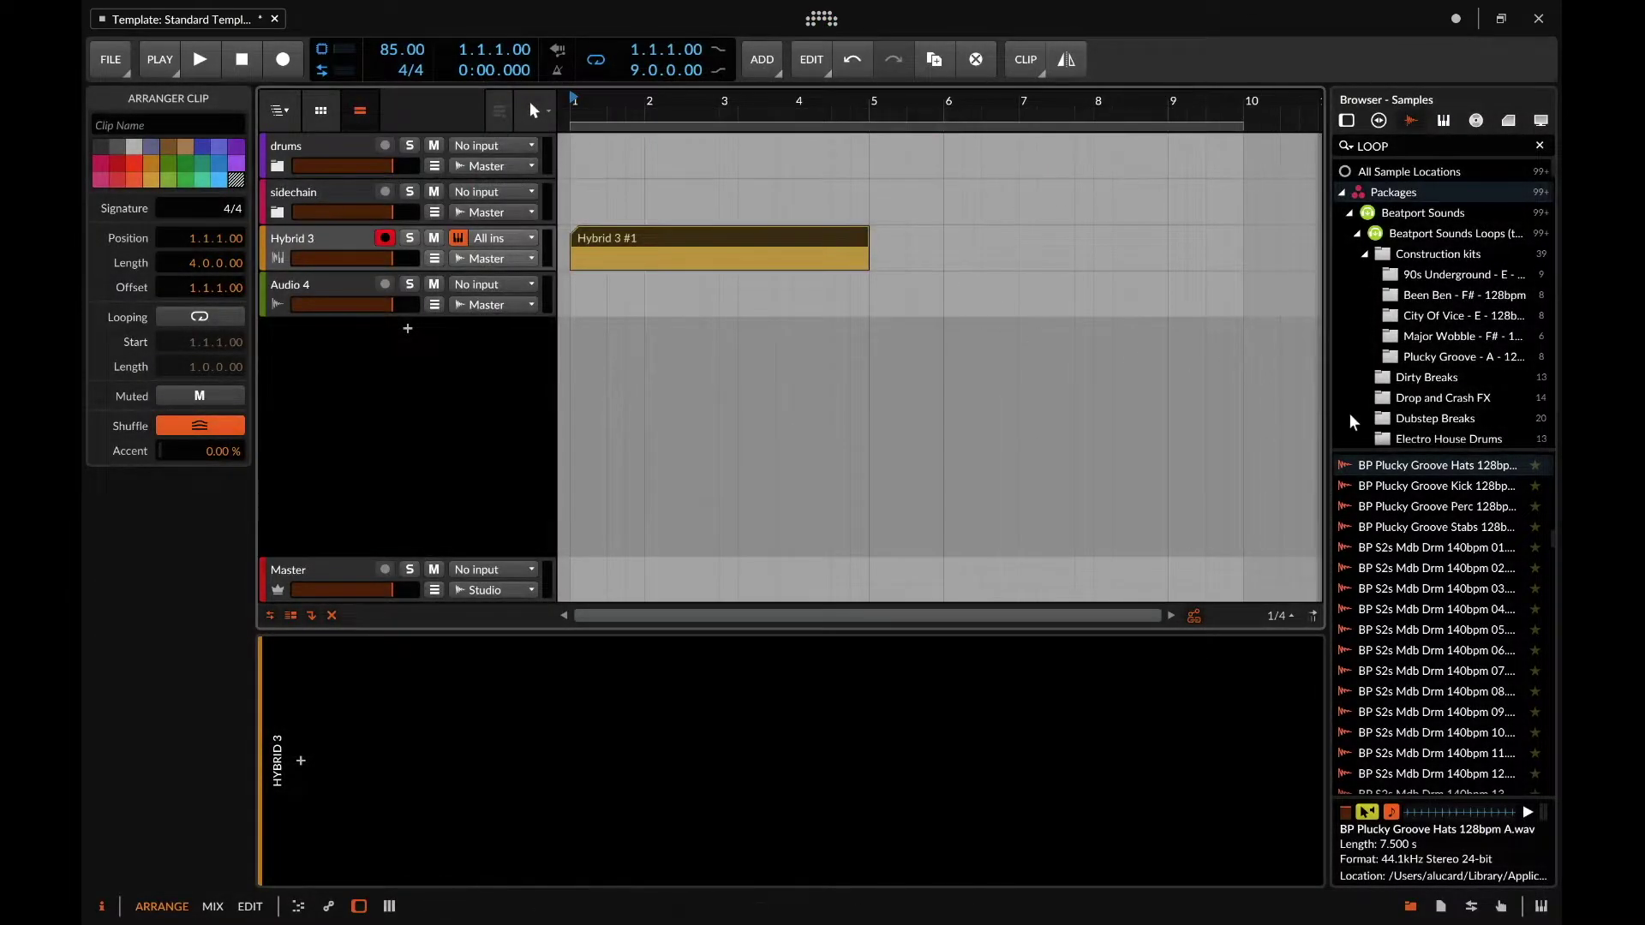
# - Place the BP Plucky Groove Hats 128bpm A loop at bar 1 on the Audio 4 track and inspect its stretch properties
pyautogui.moveTo(1415, 465); pyautogui.dragTo(1478, 483)
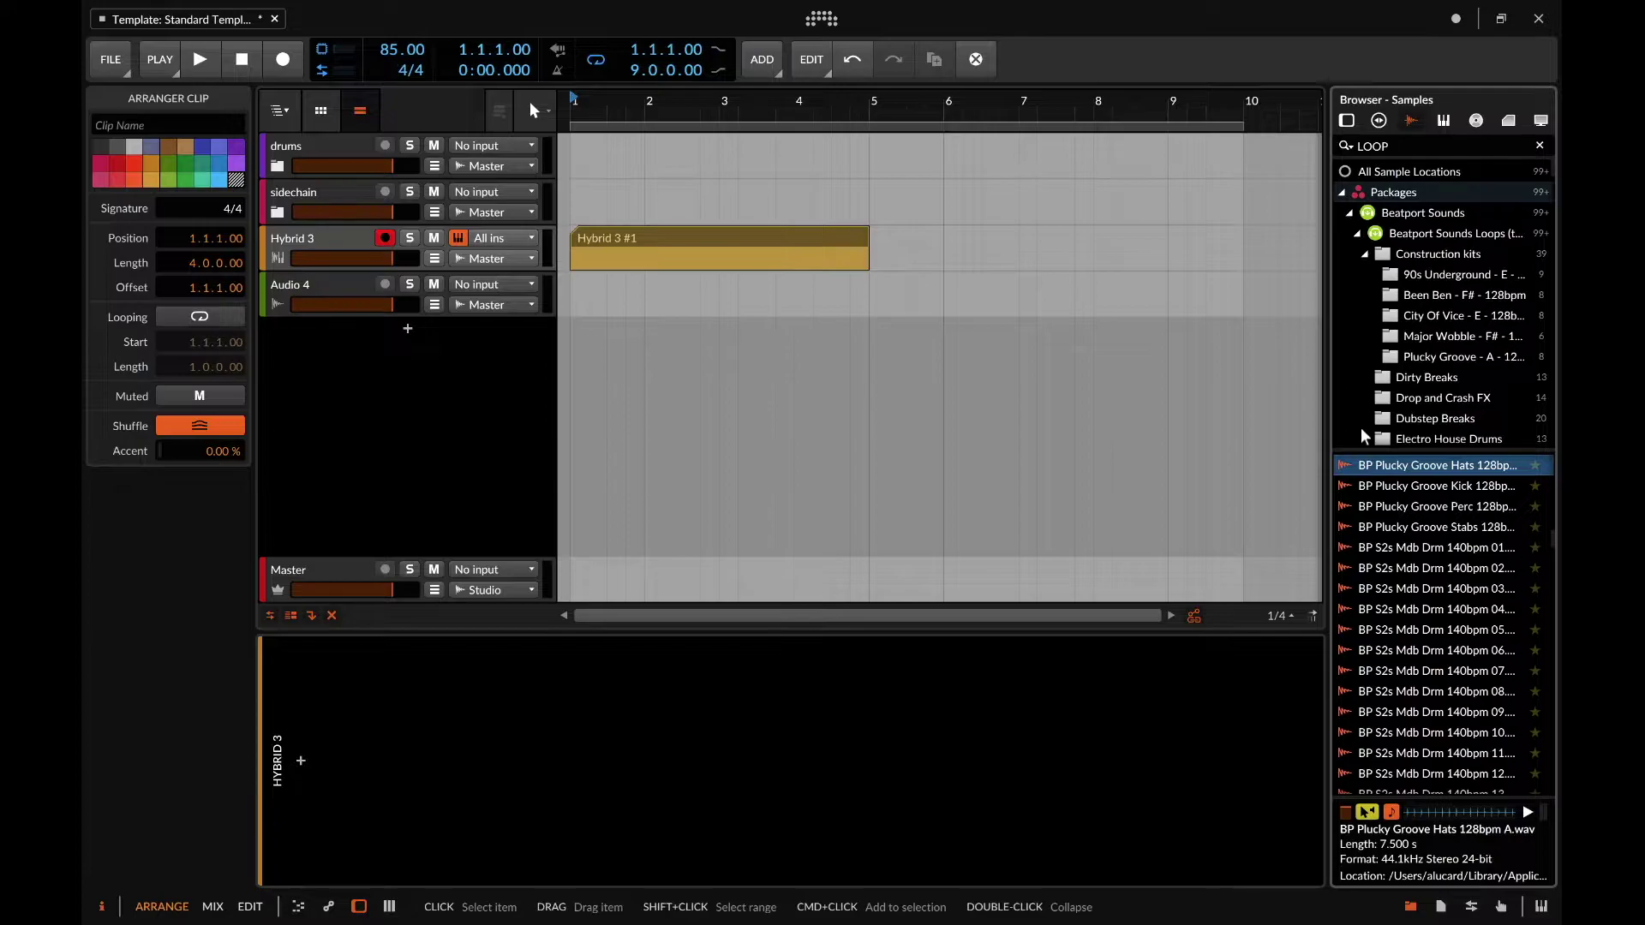
pyautogui.moveTo(1427, 470); pyautogui.dragTo(579, 297)
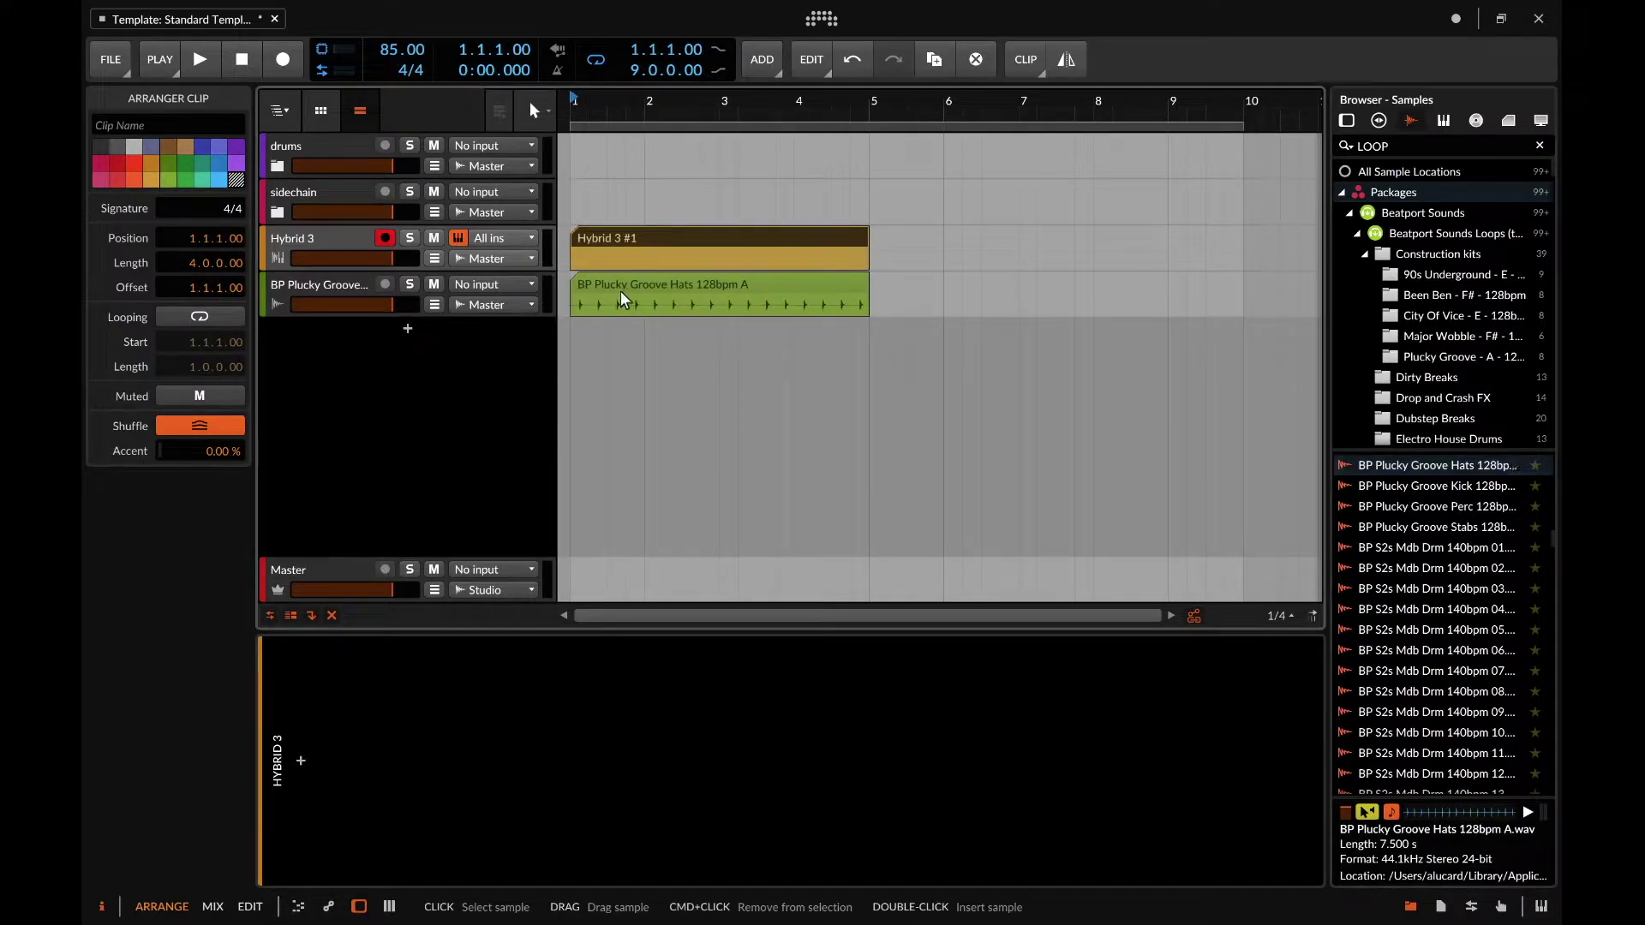
pyautogui.click(615, 283)
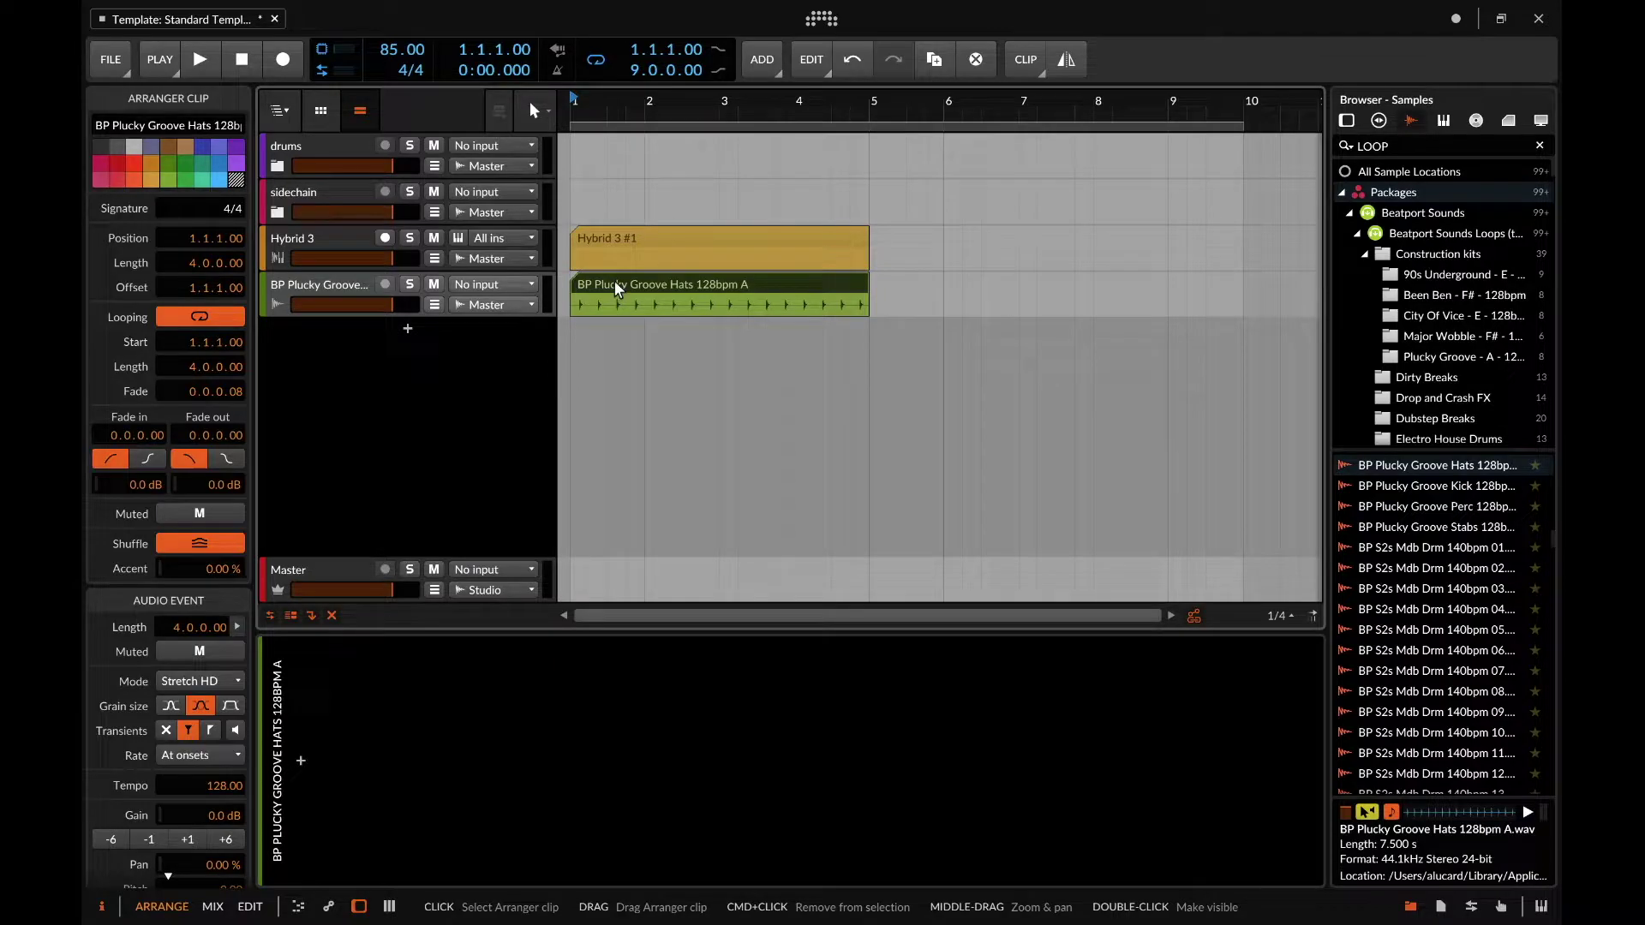
pyautogui.scroll(-2, 192, 759)
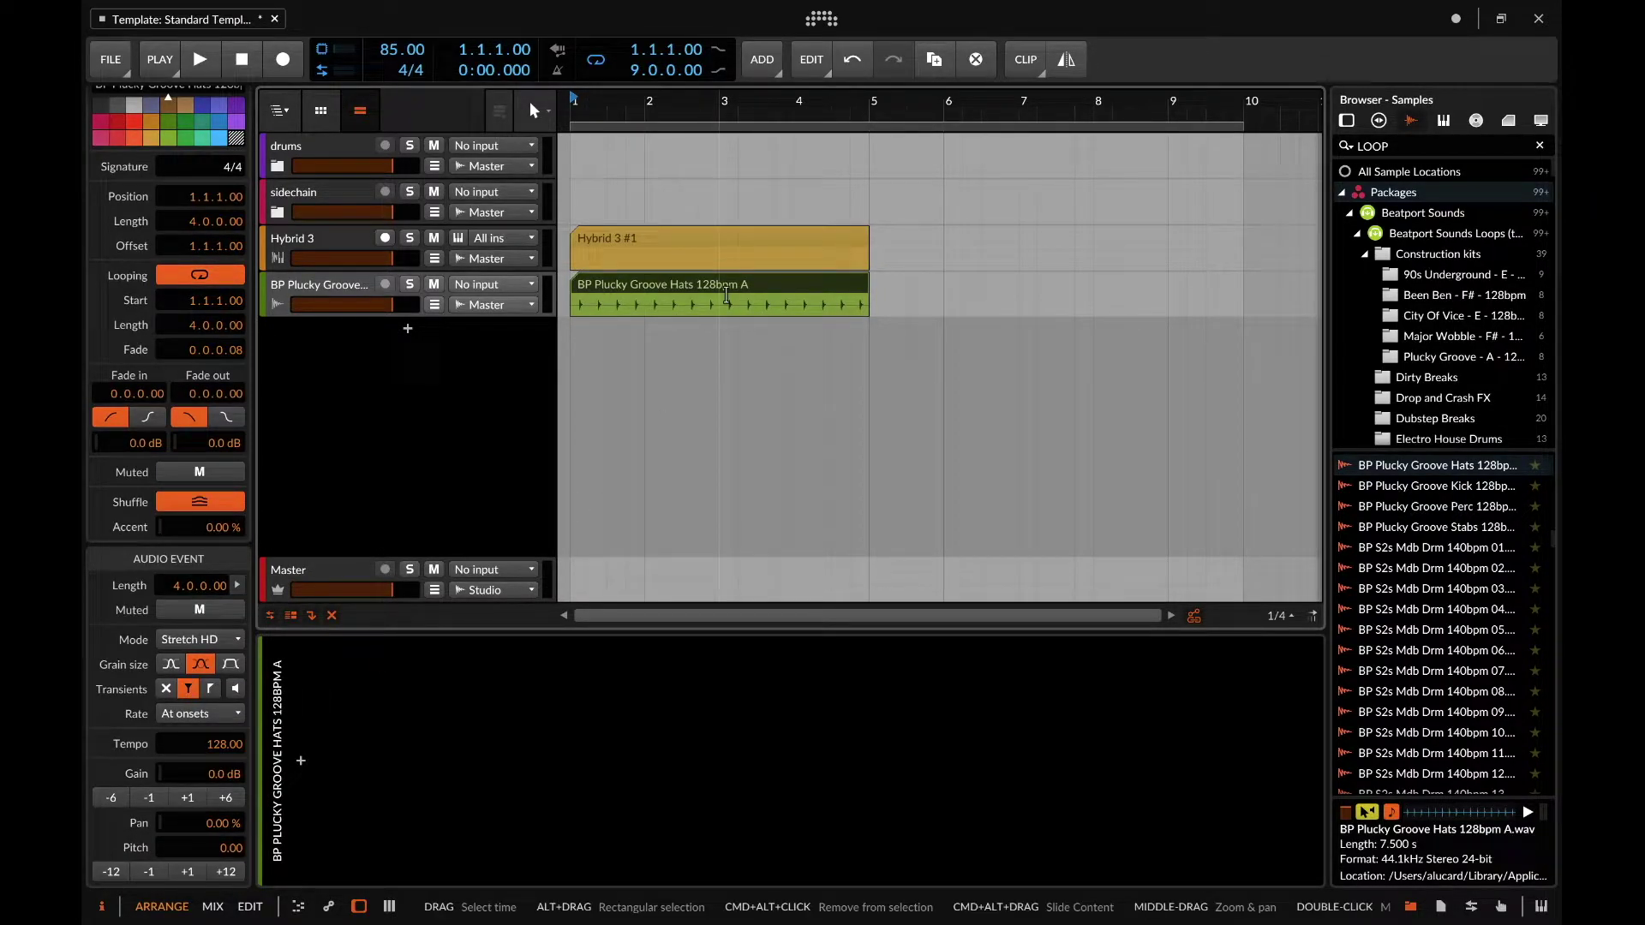
# - Load the Portal Food 1 preset from the favorites in My Library onto the Hybrid 3 track
pyautogui.press('Up')
pyautogui.press('b')
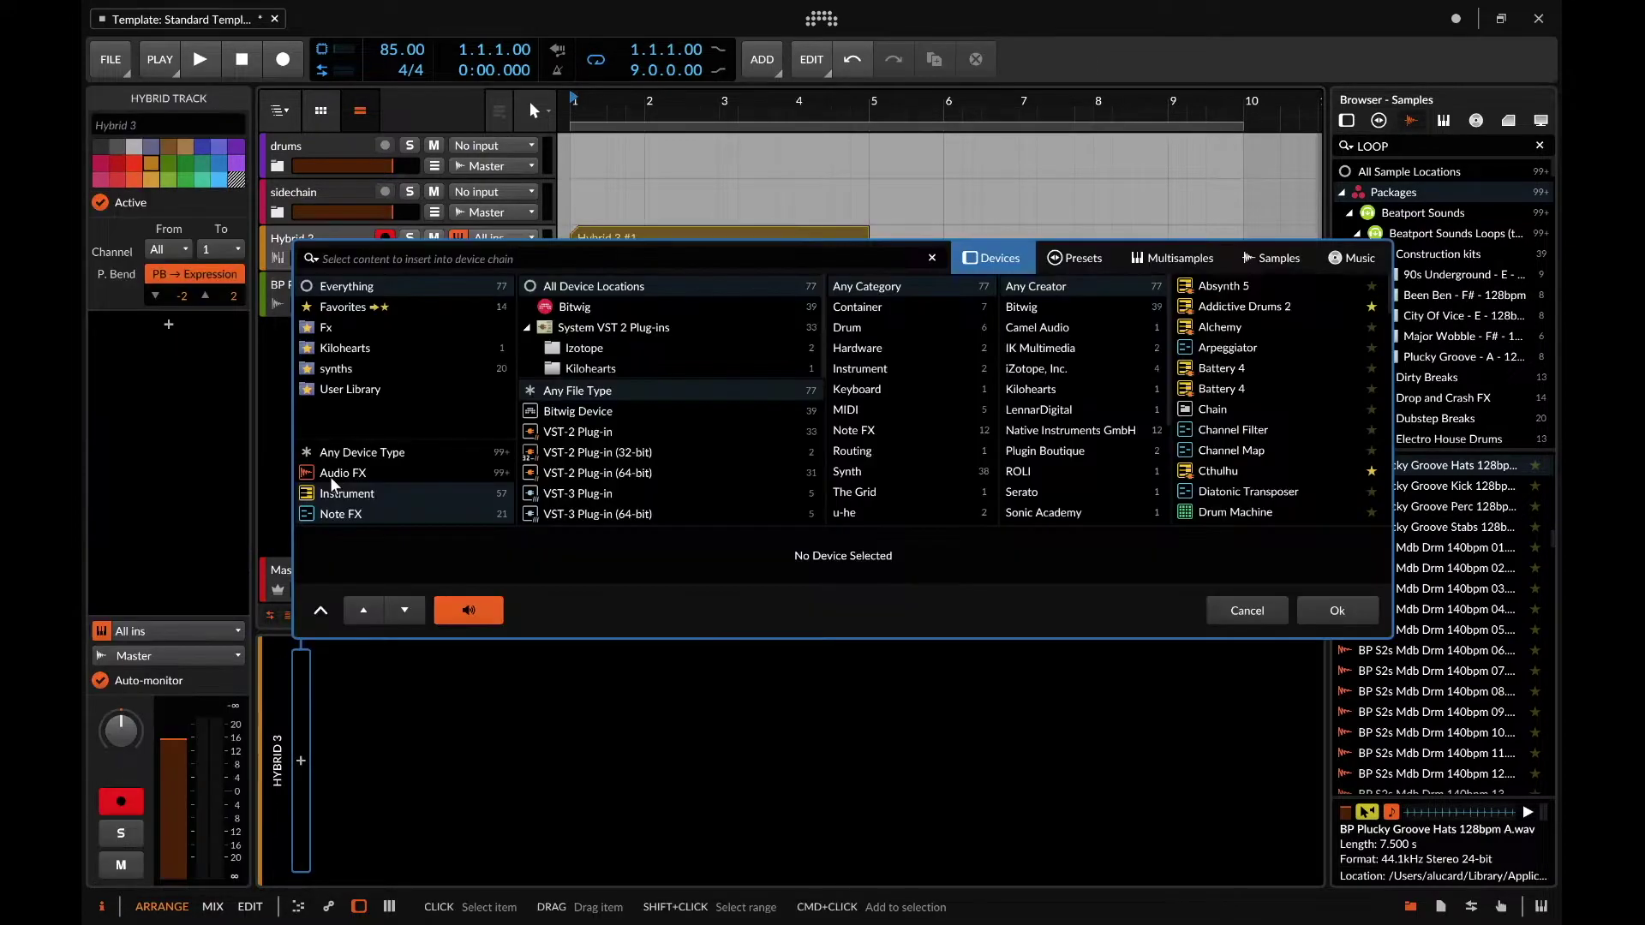
pyautogui.click(1077, 259)
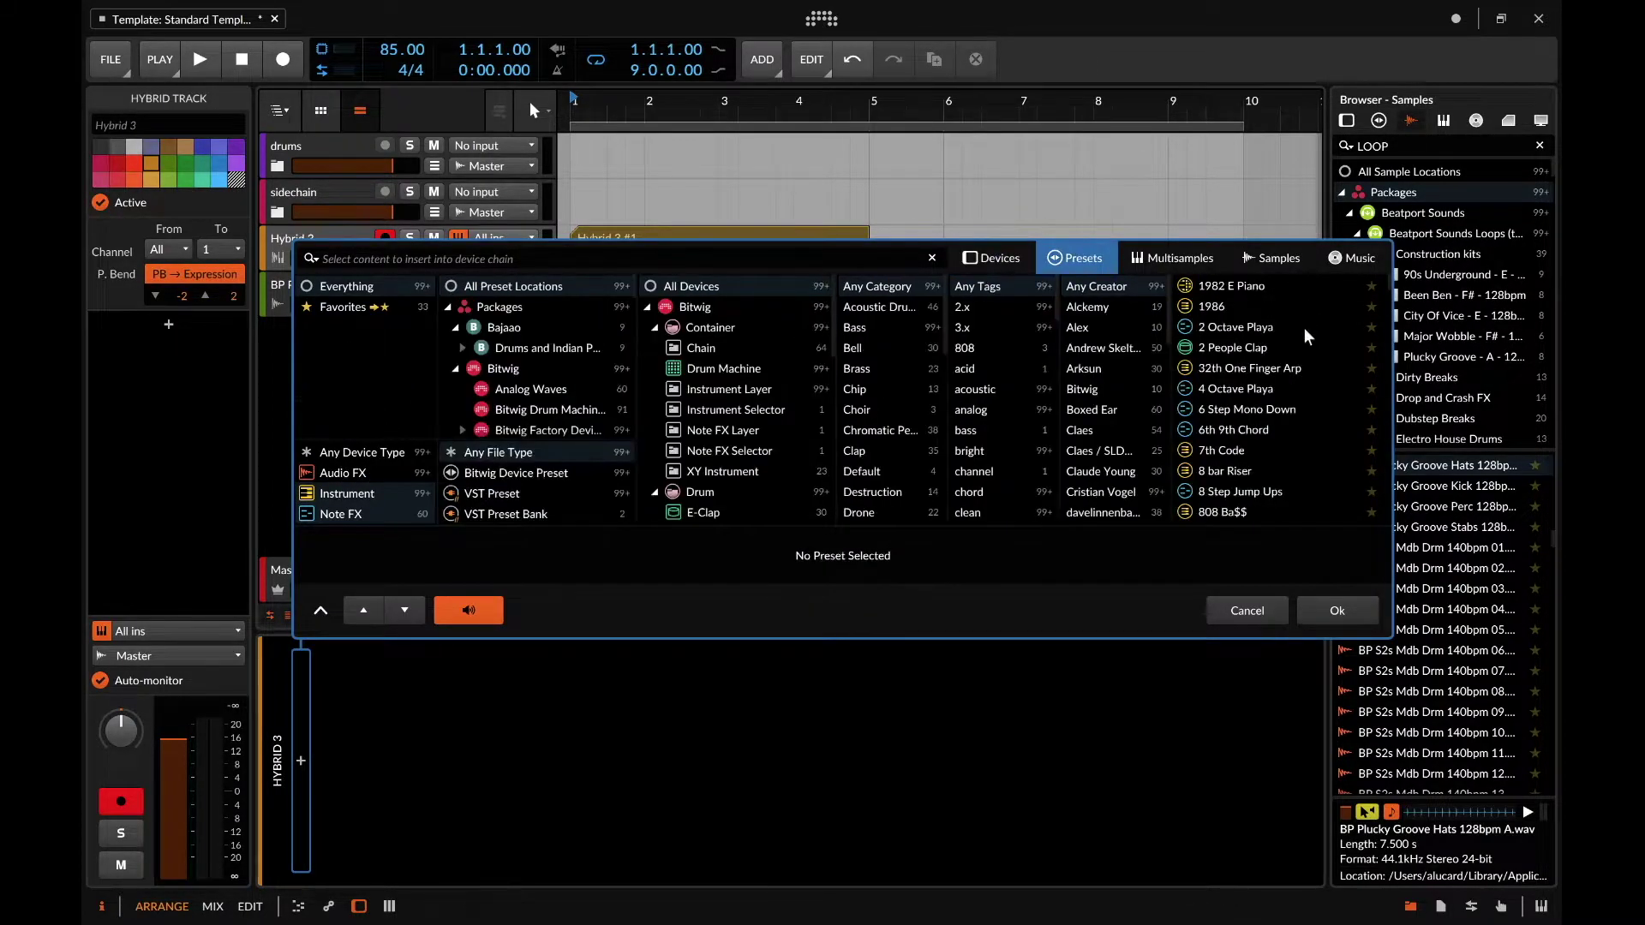
pyautogui.scroll(1, 1292, 347)
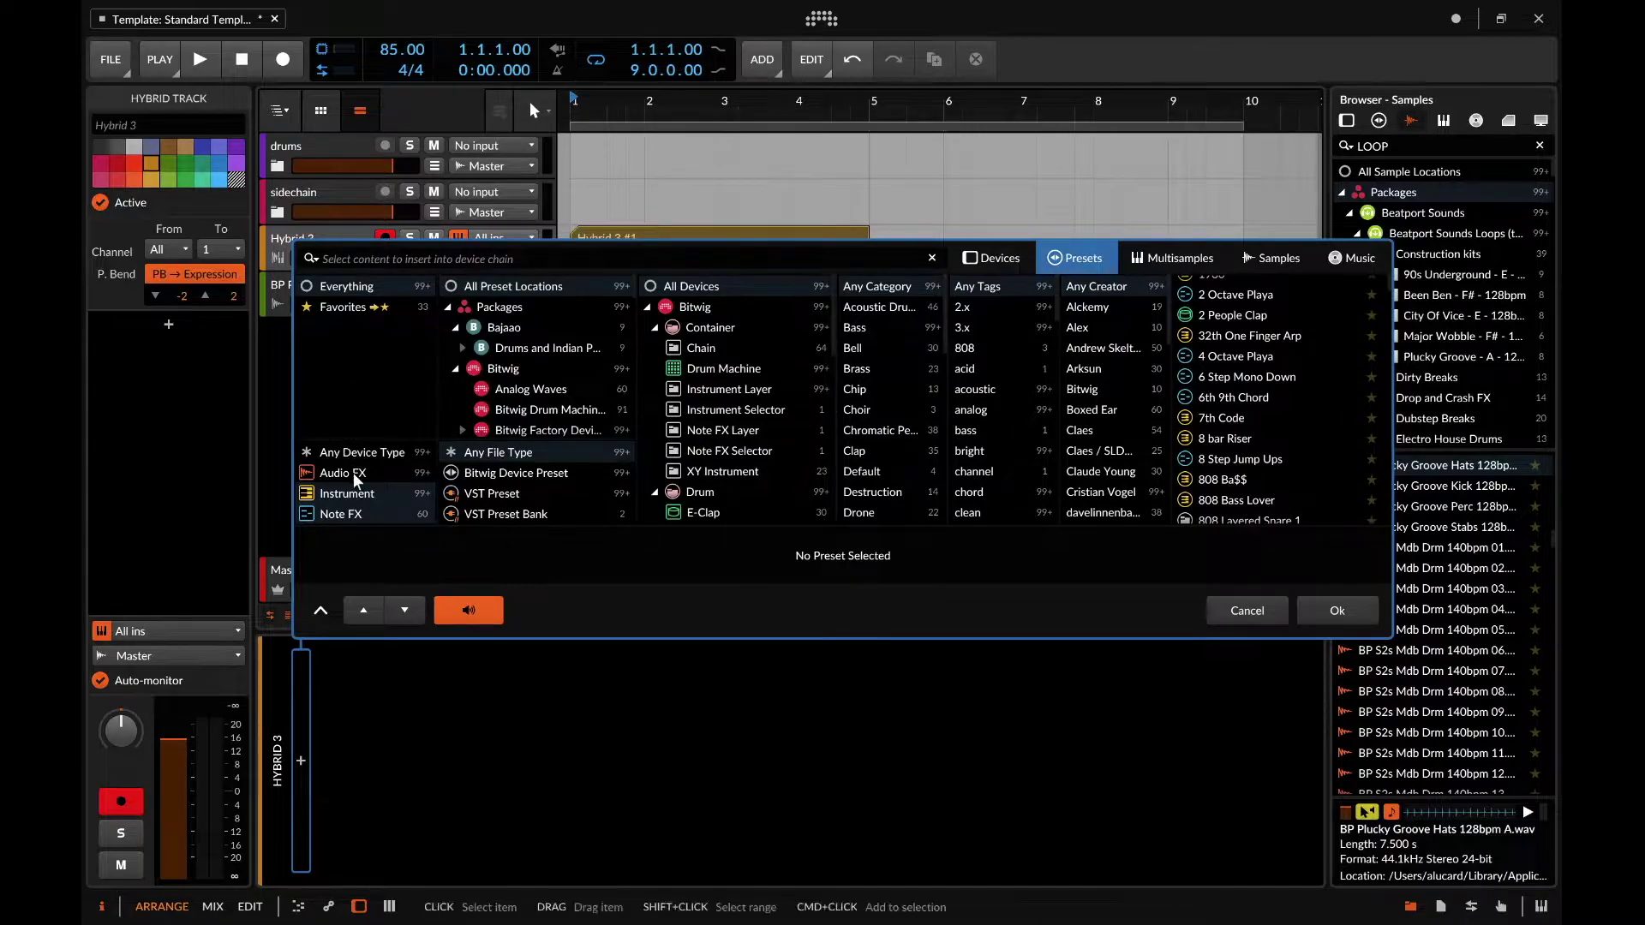
pyautogui.scroll(-5, 516, 428)
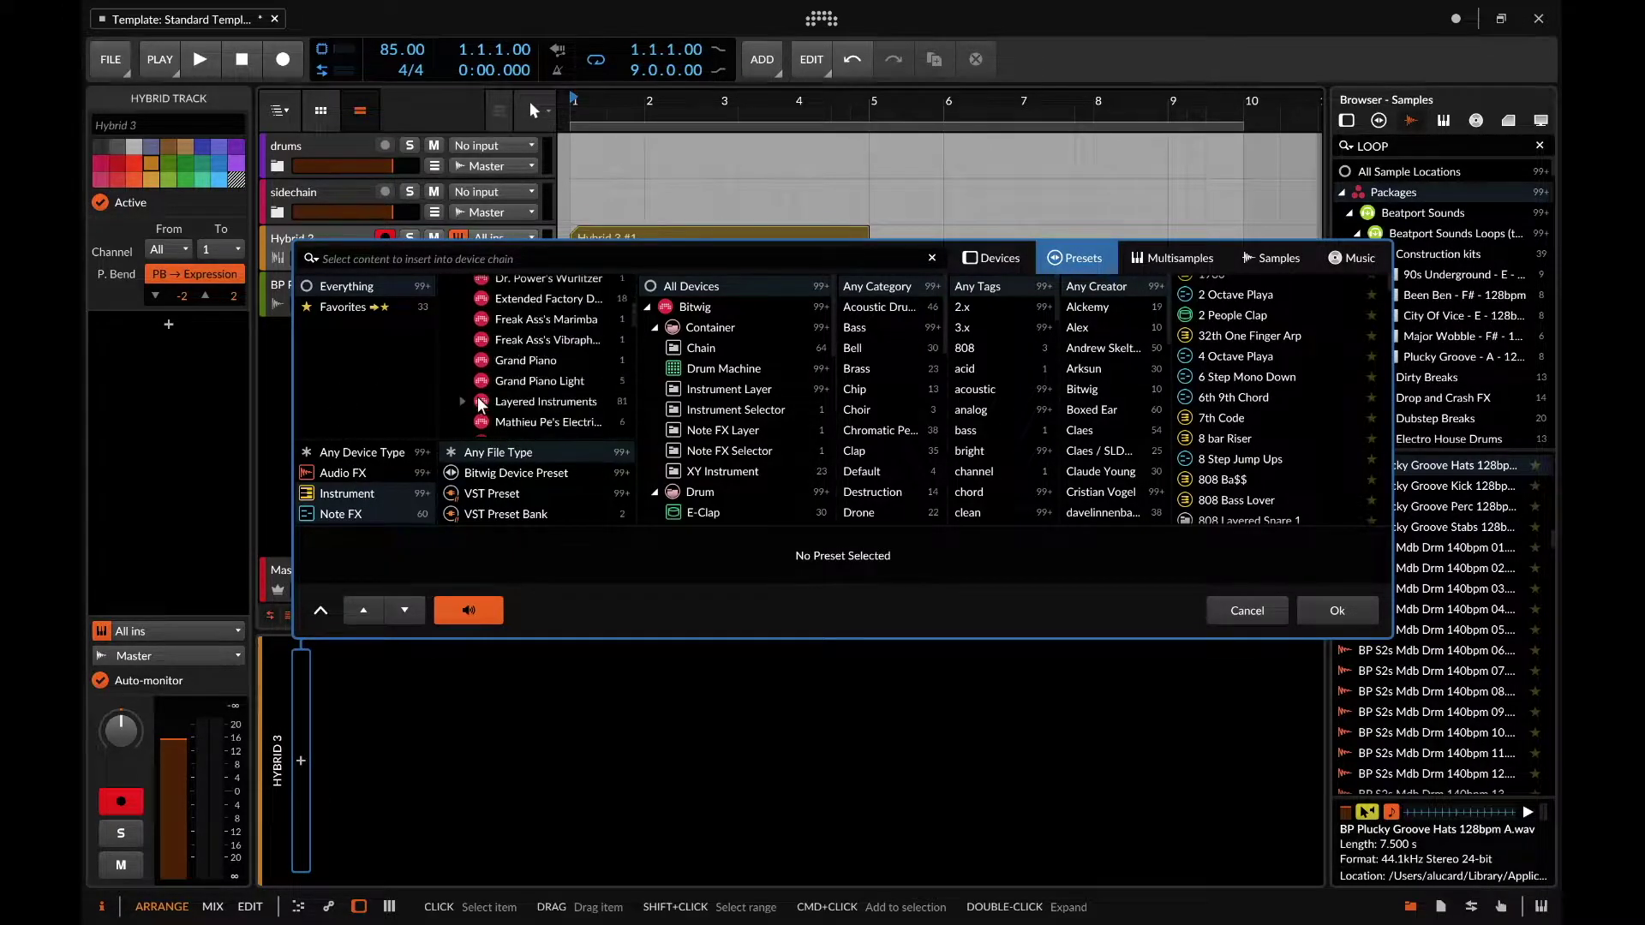
pyautogui.click(343, 307)
pyautogui.click(507, 415)
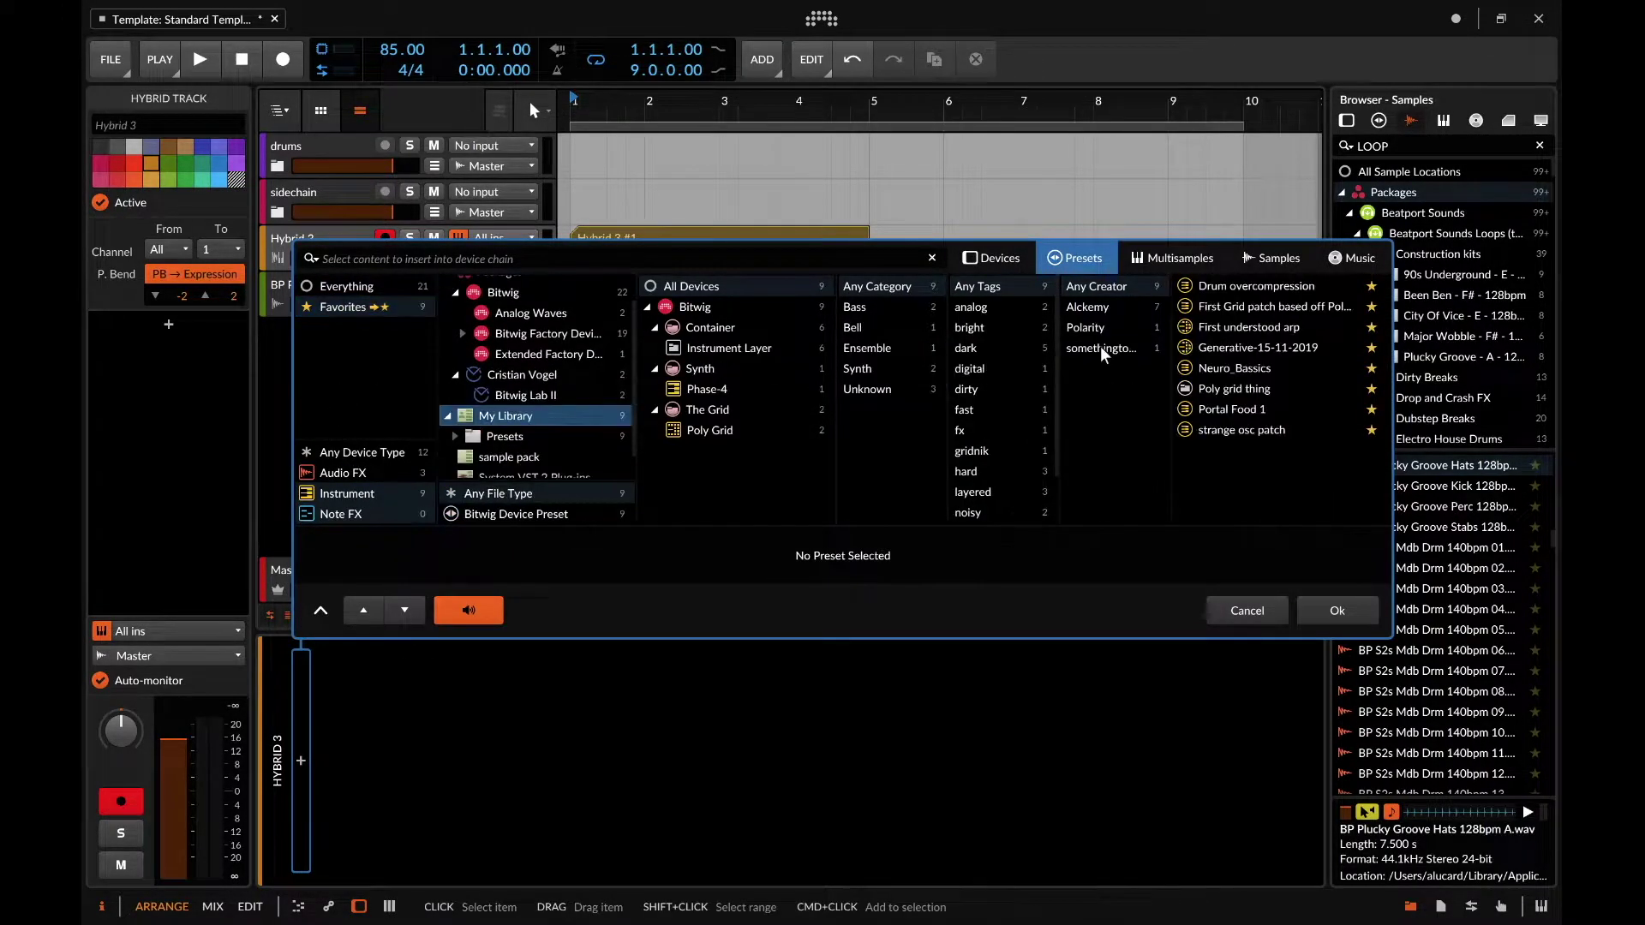
pyautogui.click(1234, 409)
pyautogui.click(1355, 608)
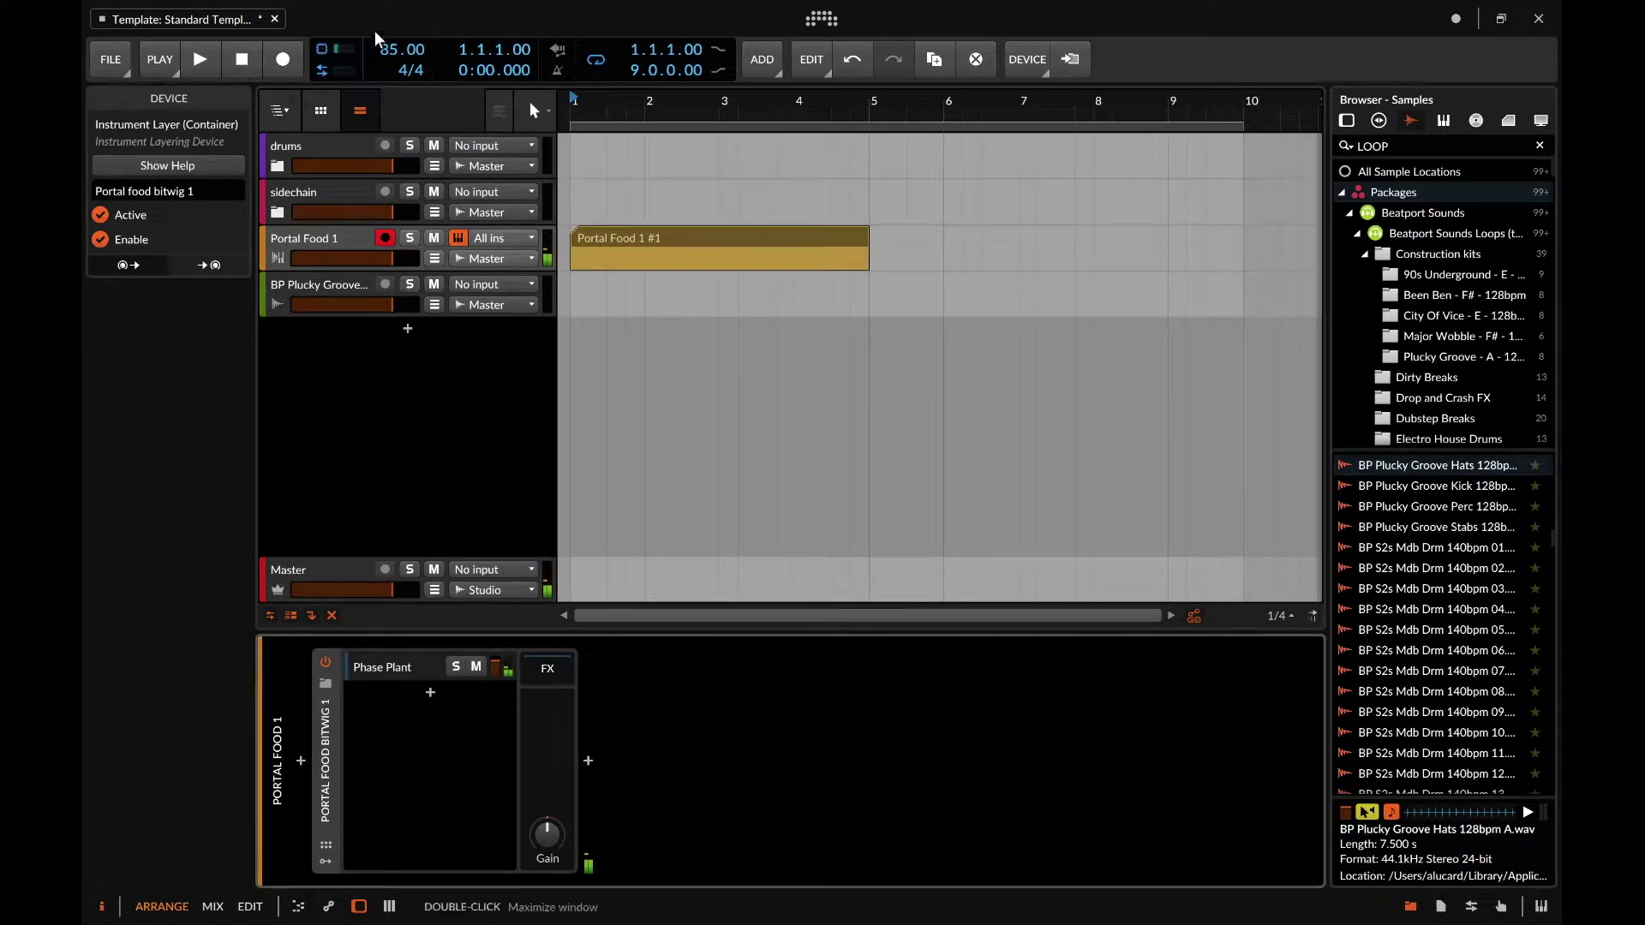
# - Open the Phase Plant layer's device chain and expose Phase Plant's Post-FX chain
pyautogui.click(382, 670)
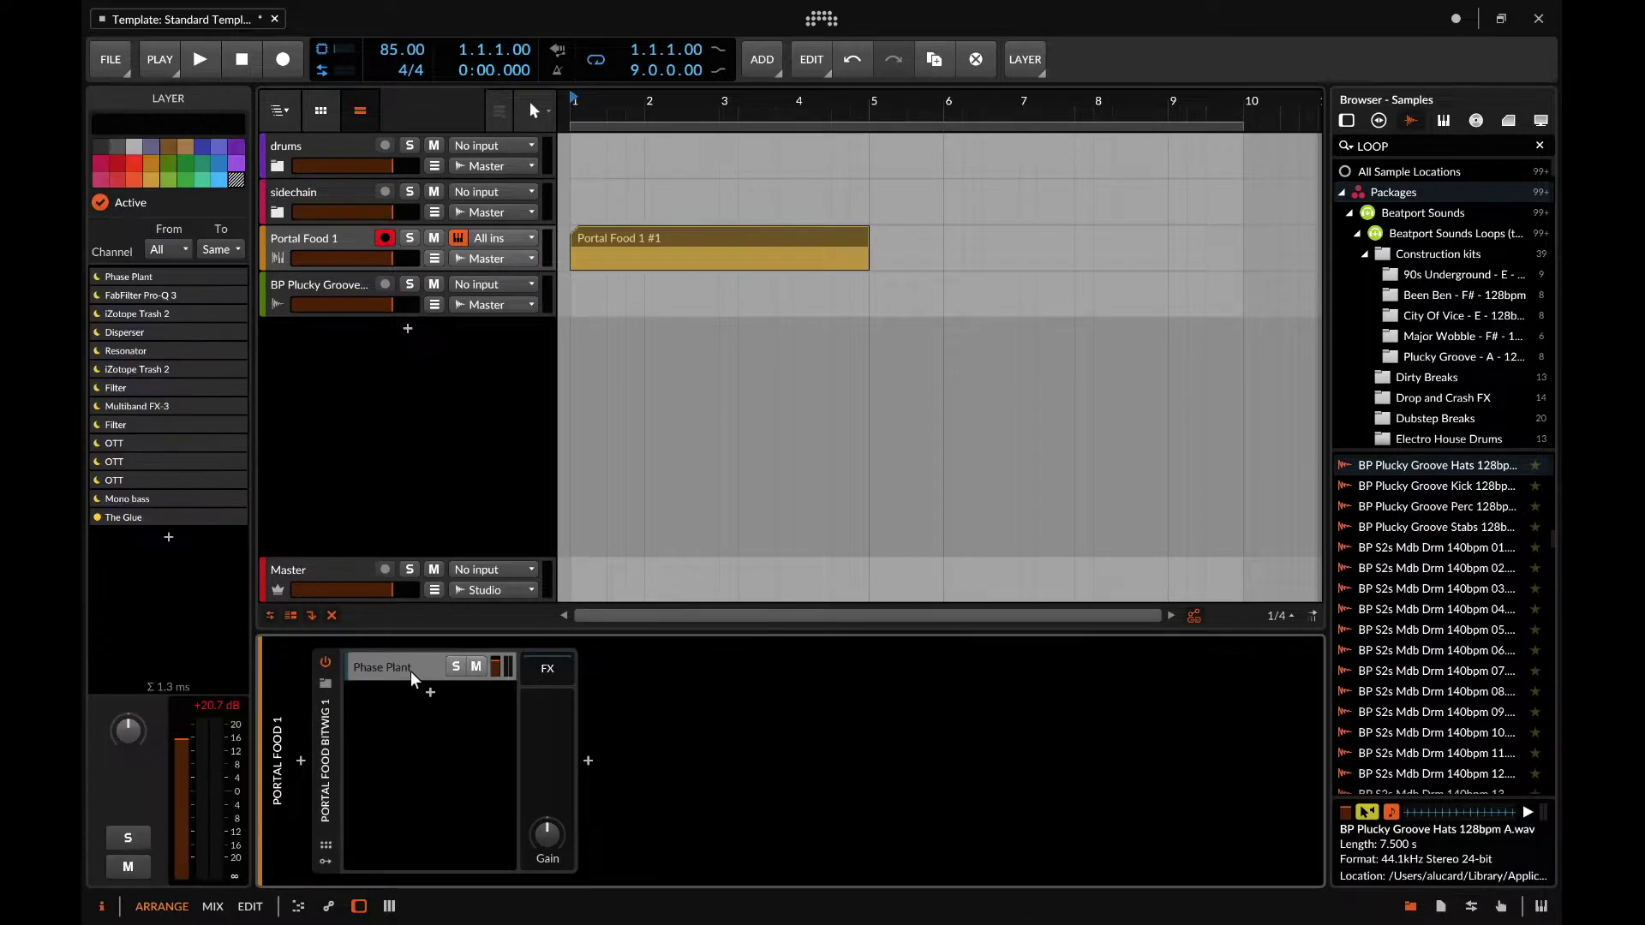
pyautogui.click(404, 670)
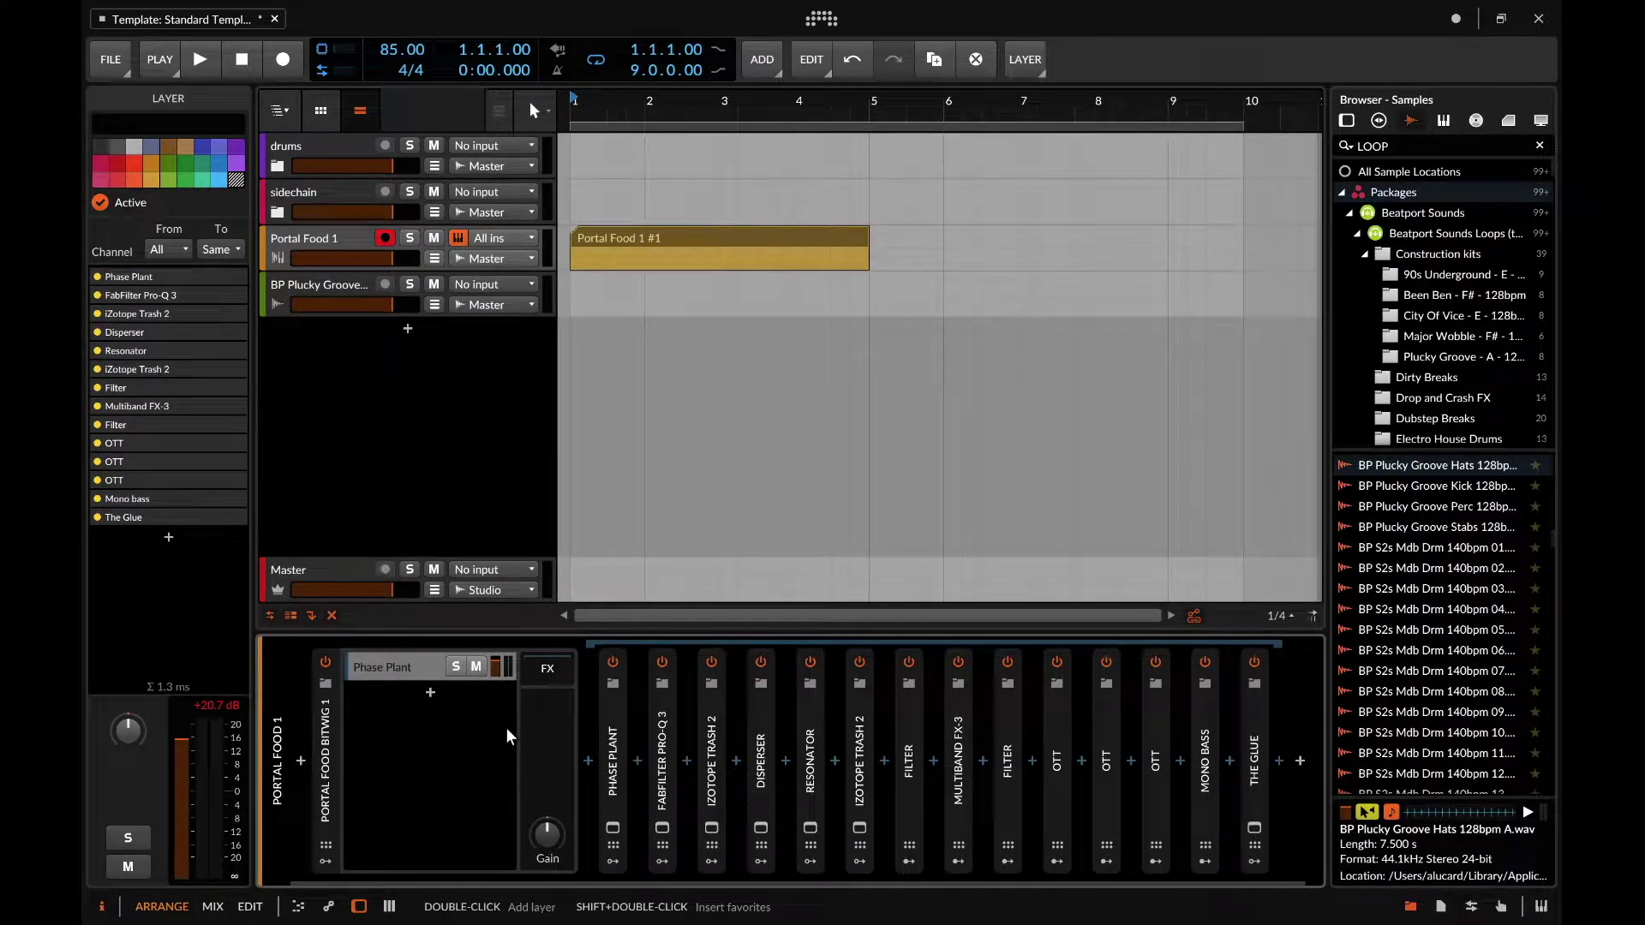
pyautogui.click(610, 725)
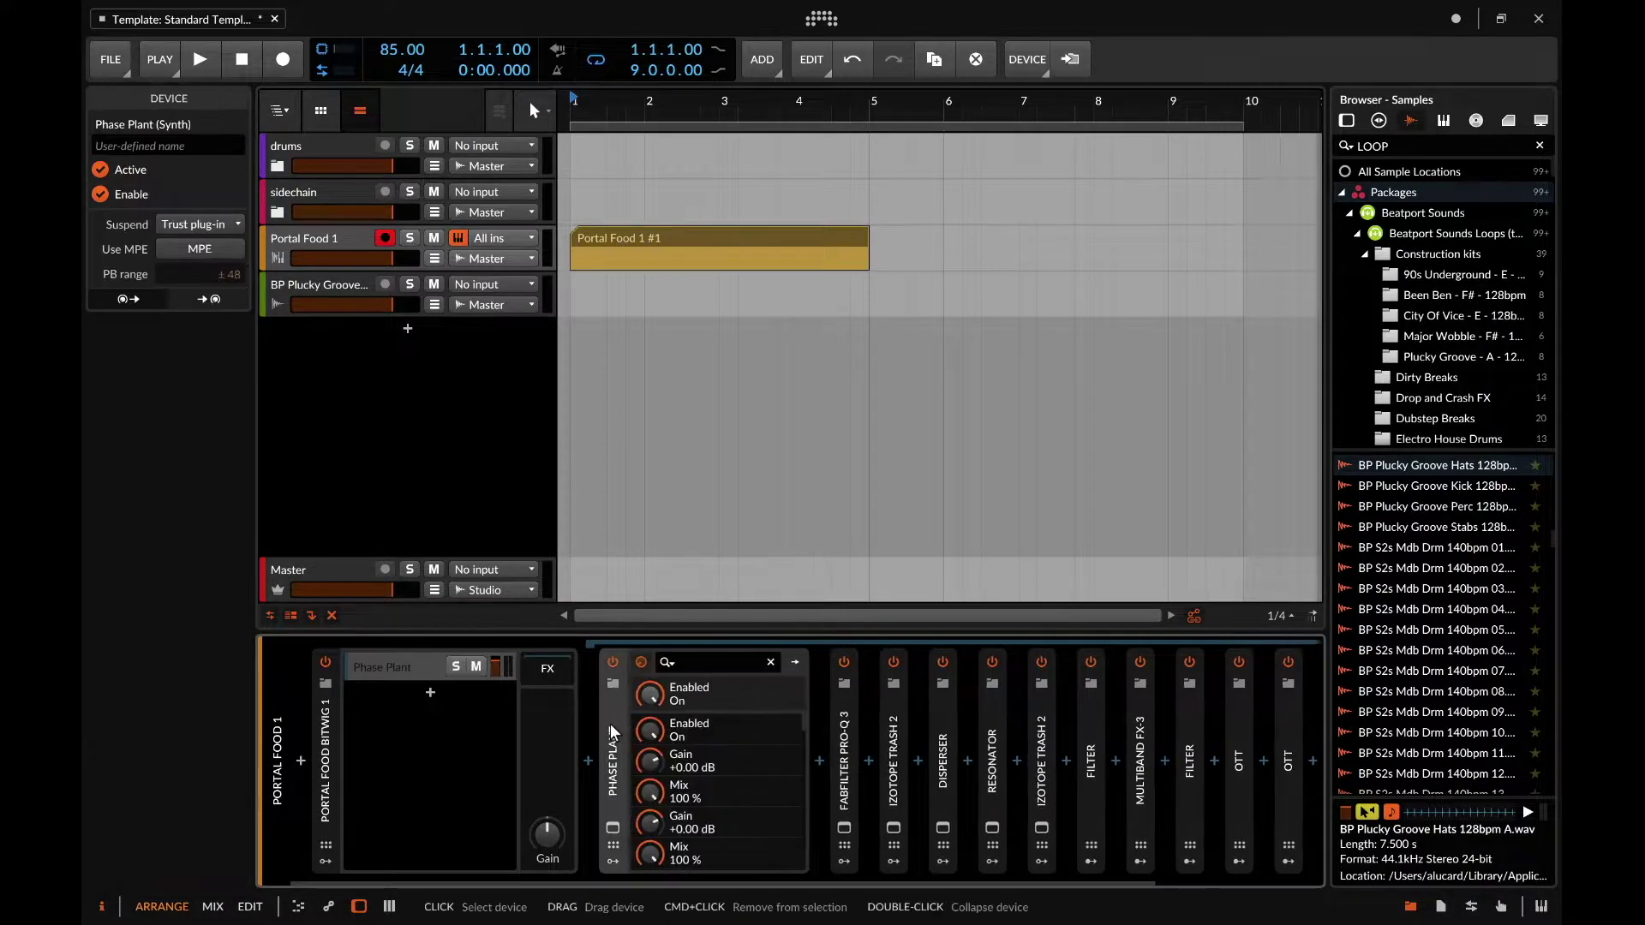
pyautogui.click(794, 662)
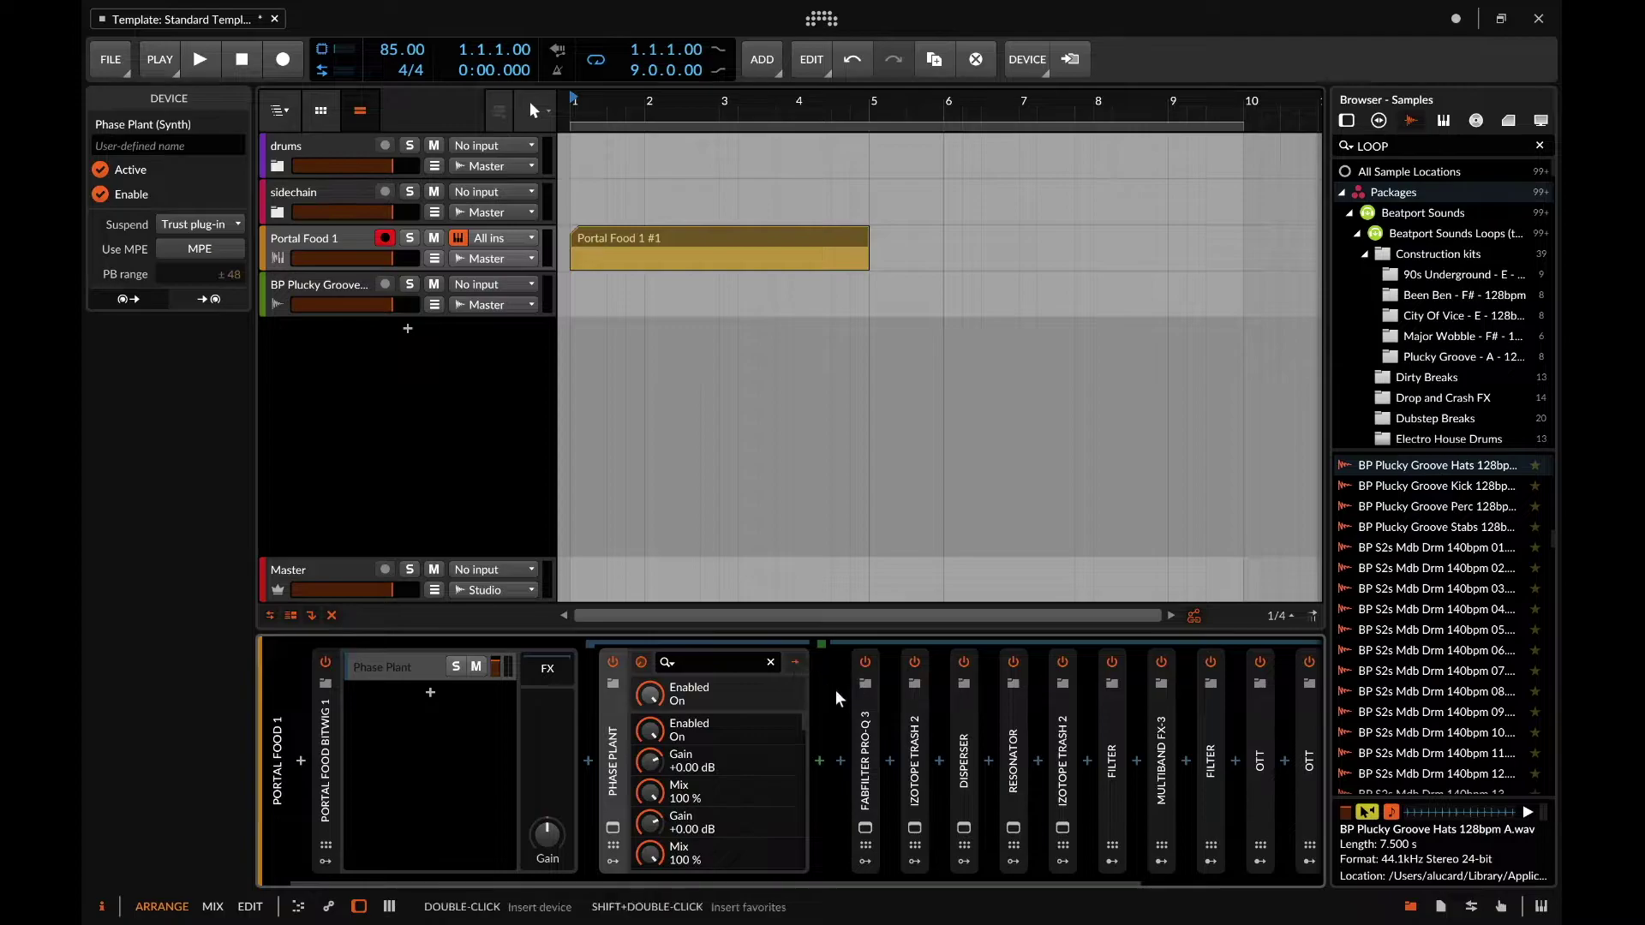
# - Move all devices from FabFilter Pro-Q 3 through The Glue into Phase Plant's Post-FX chain
pyautogui.click(861, 701)
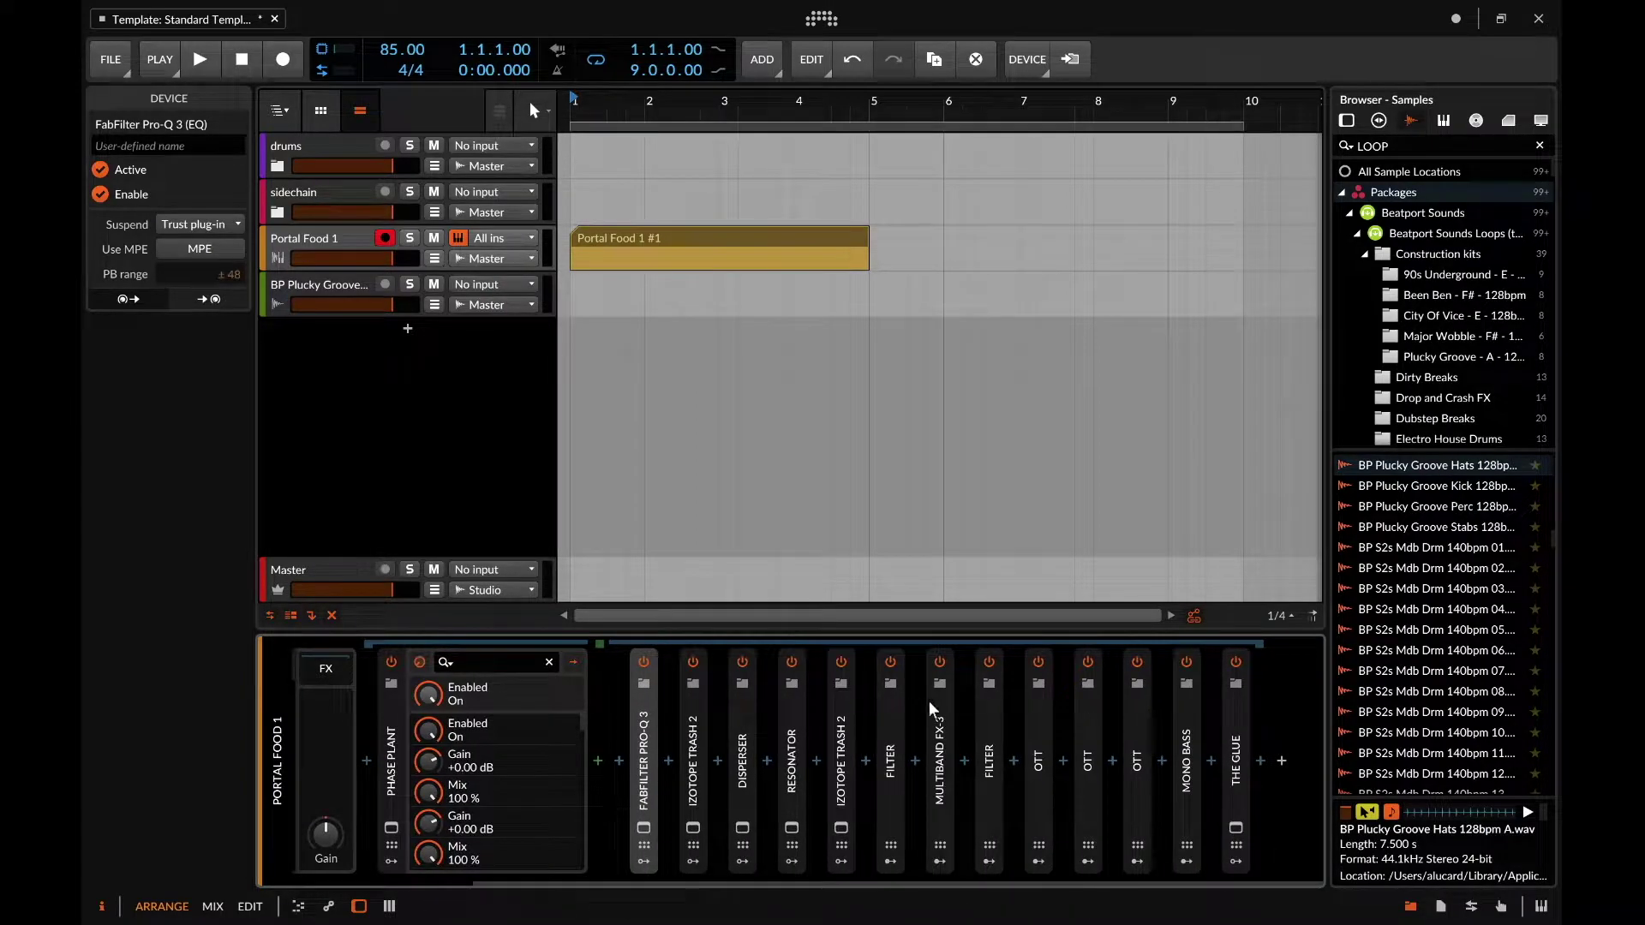
pyautogui.keyDown('shift'); pyautogui.click(1241, 706); pyautogui.keyUp('shift')
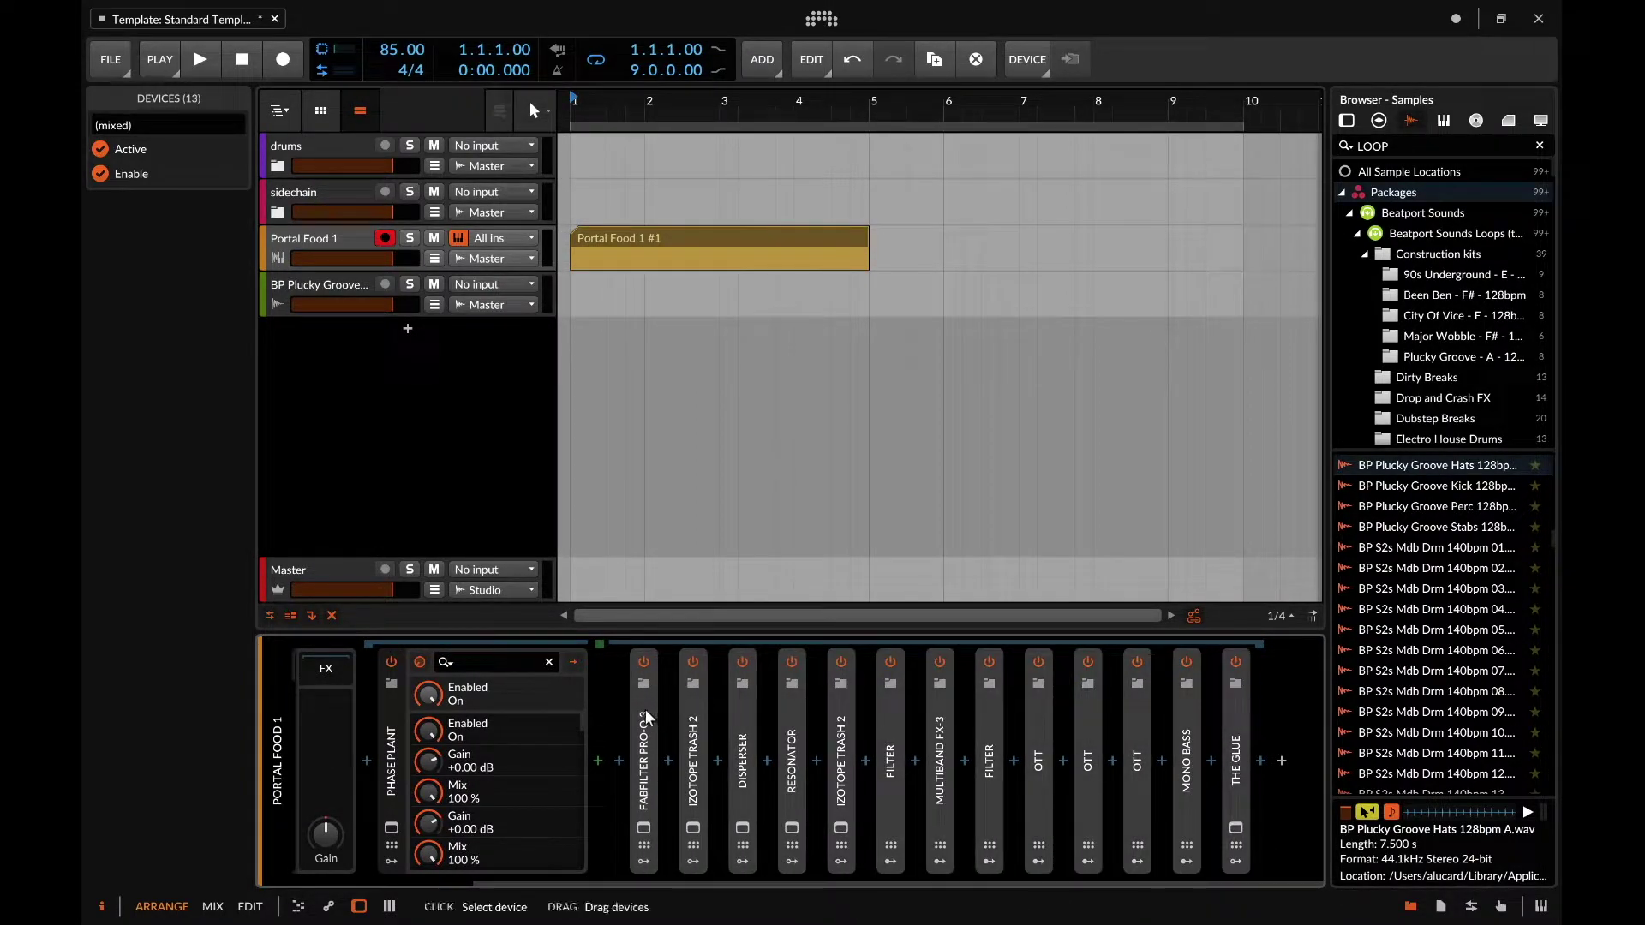
pyautogui.moveTo(645, 709); pyautogui.dragTo(548, 698)
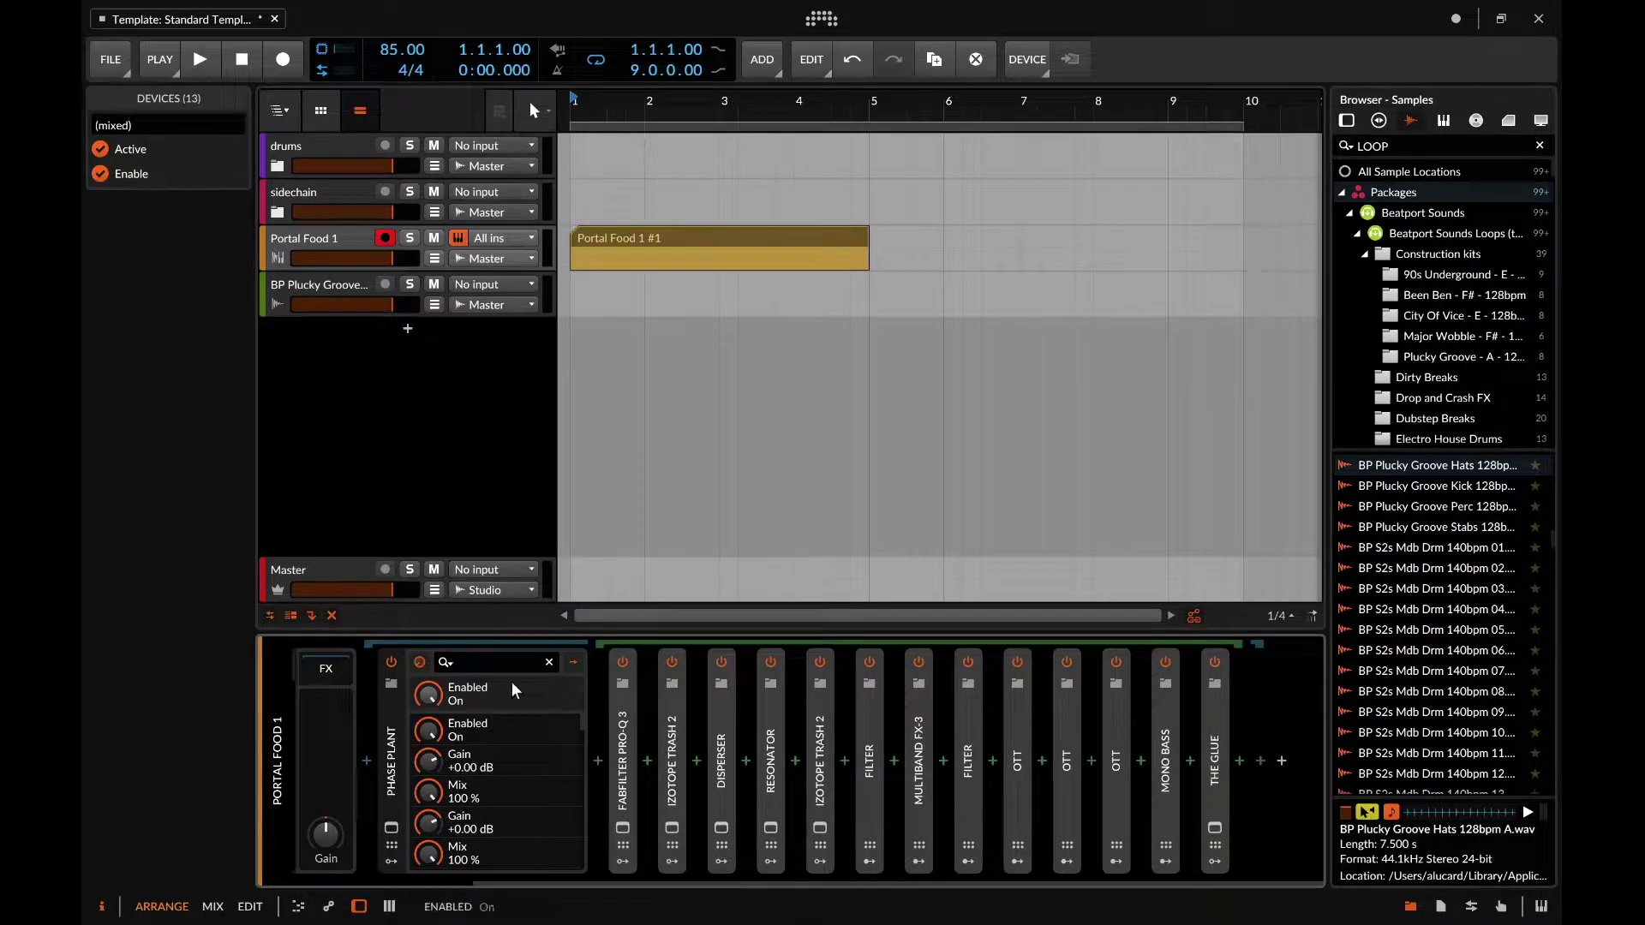
# - Look at the option for saving the Portal Food container as a library preset, and reselect the Phase Plant device
pyautogui.click(415, 663)
pyautogui.click(1328, 607)
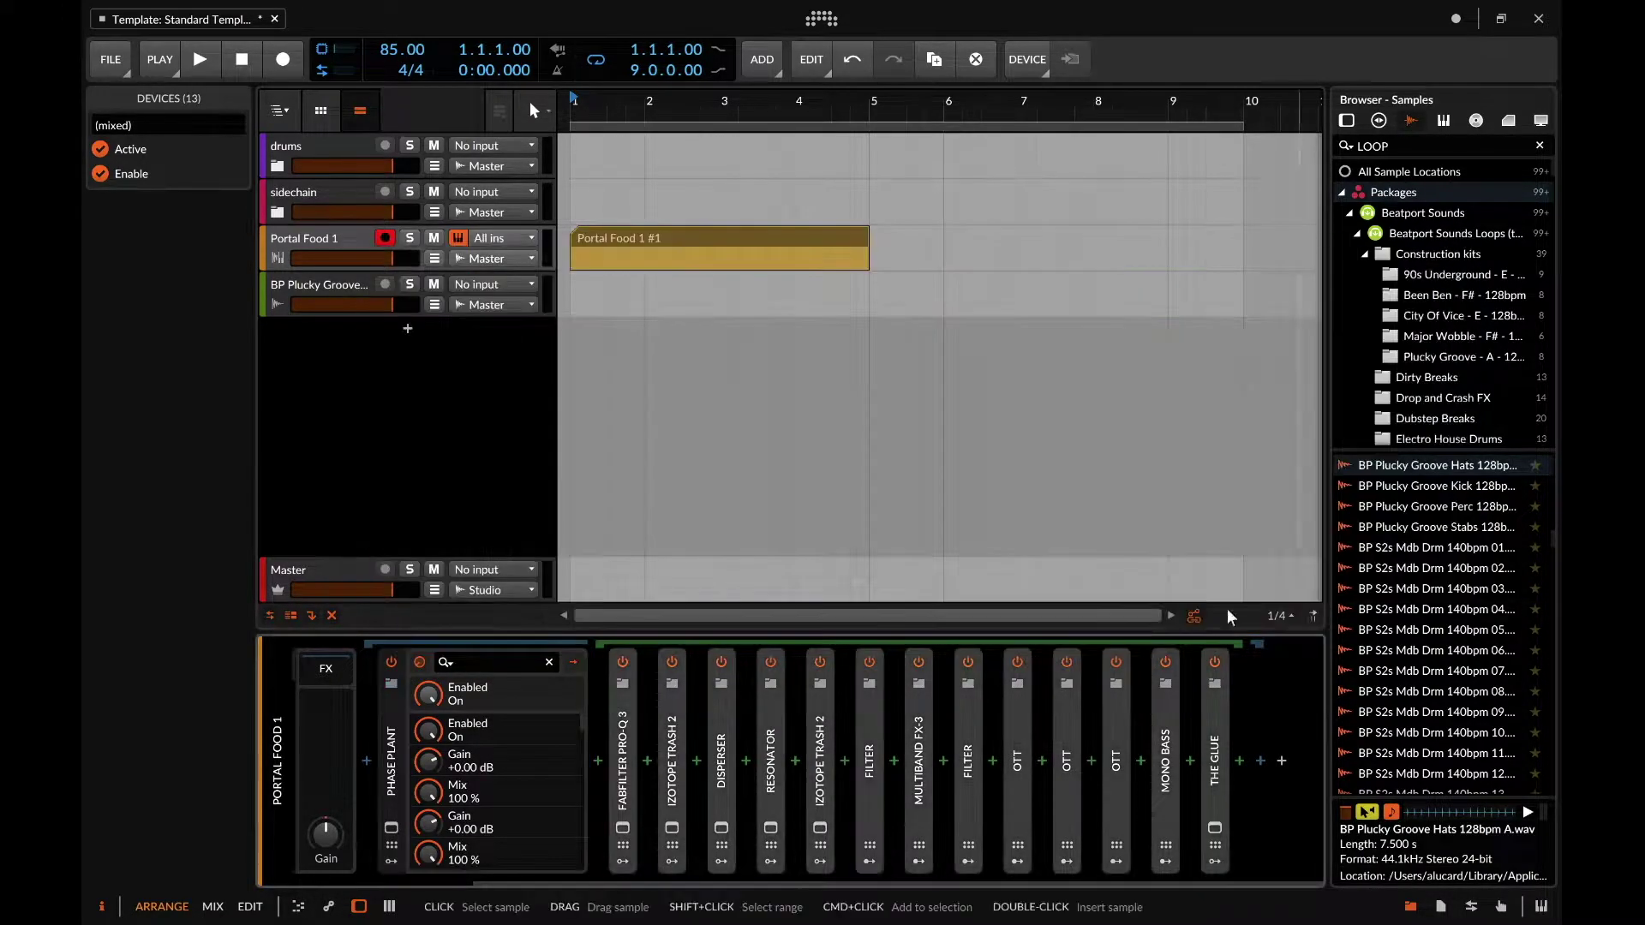
pyautogui.rightClick(326, 727)
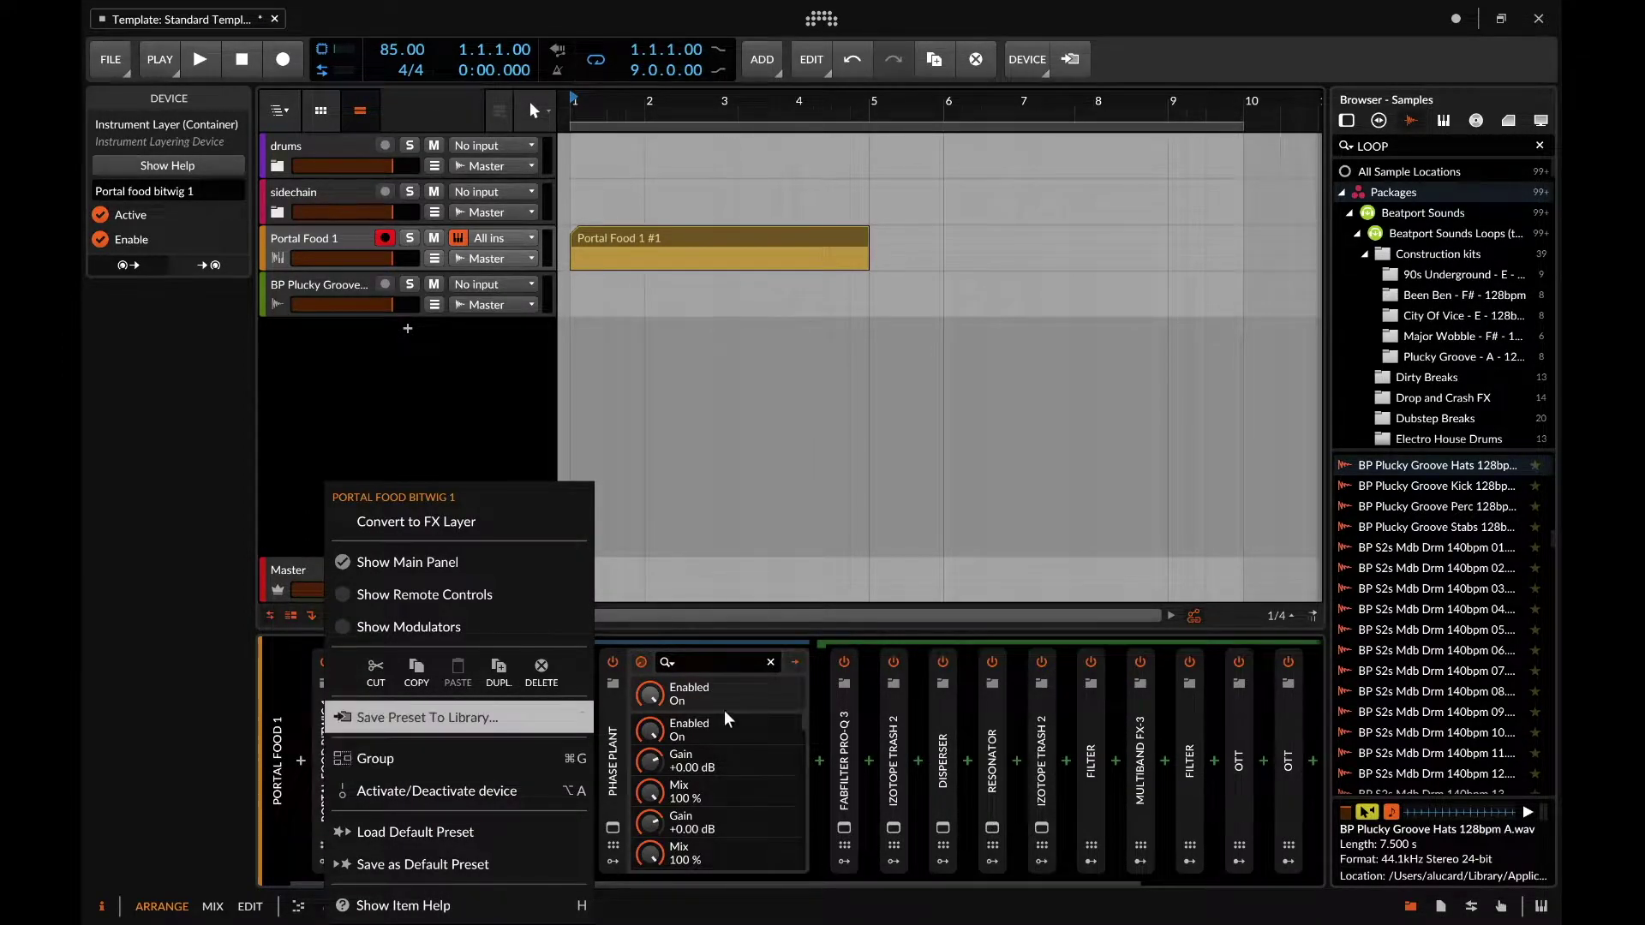
pyautogui.click(617, 713)
pyautogui.click(610, 714)
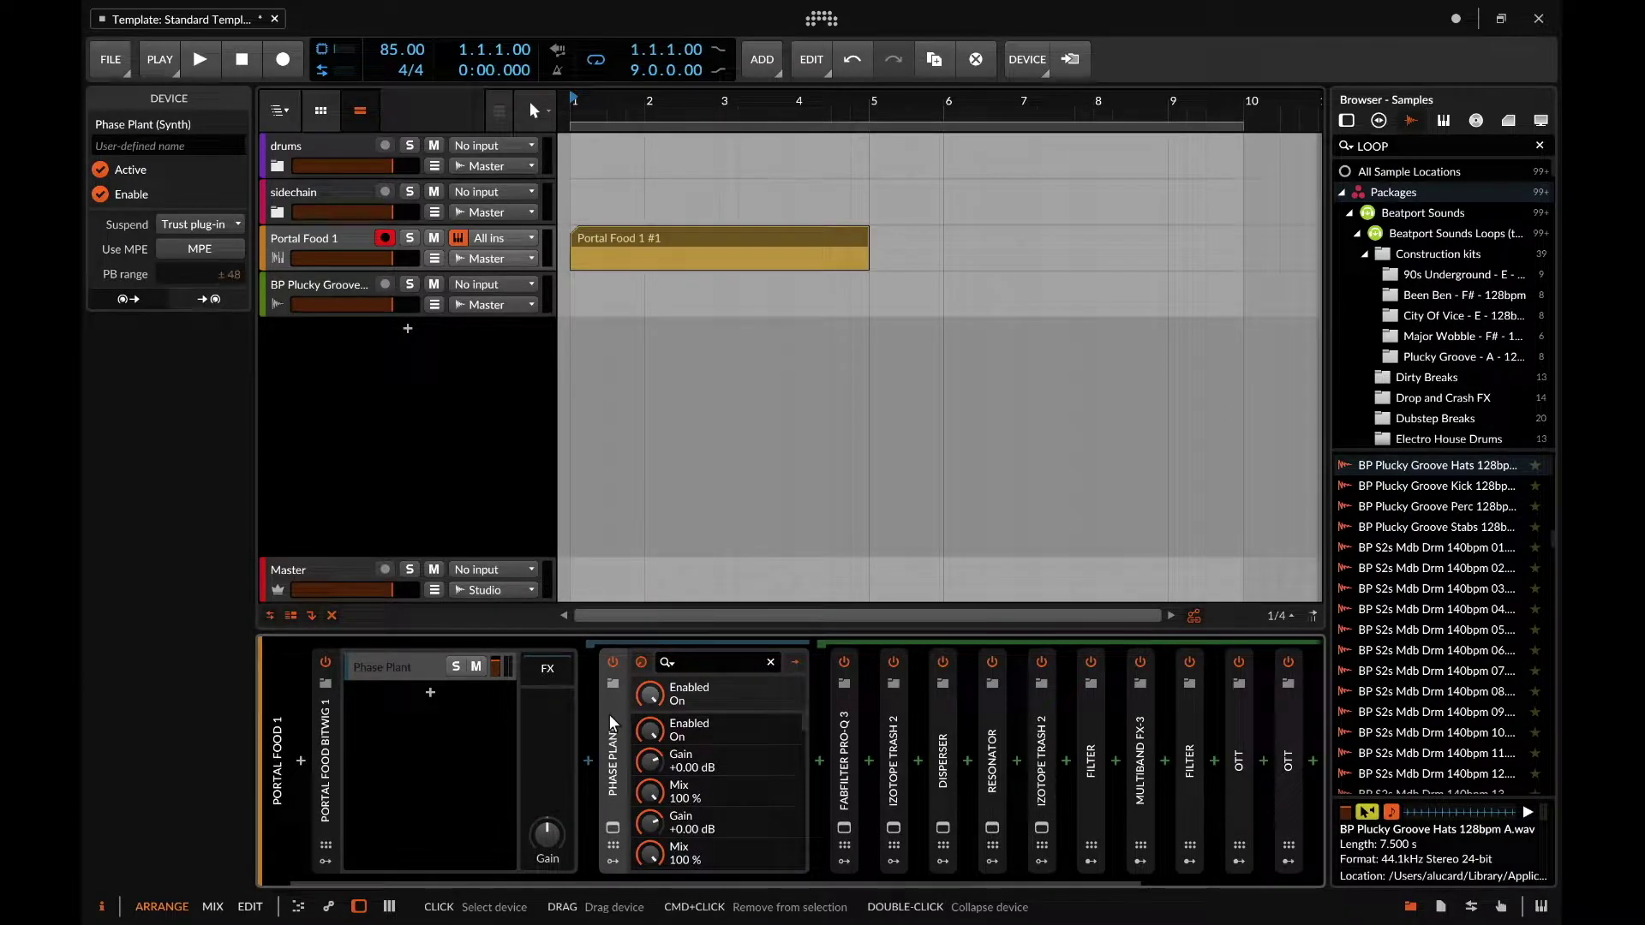
# - Browse the favorite My Library presets as replacements for Phase Plant, and remove the Portal Food container from the track
pyautogui.click(612, 683)
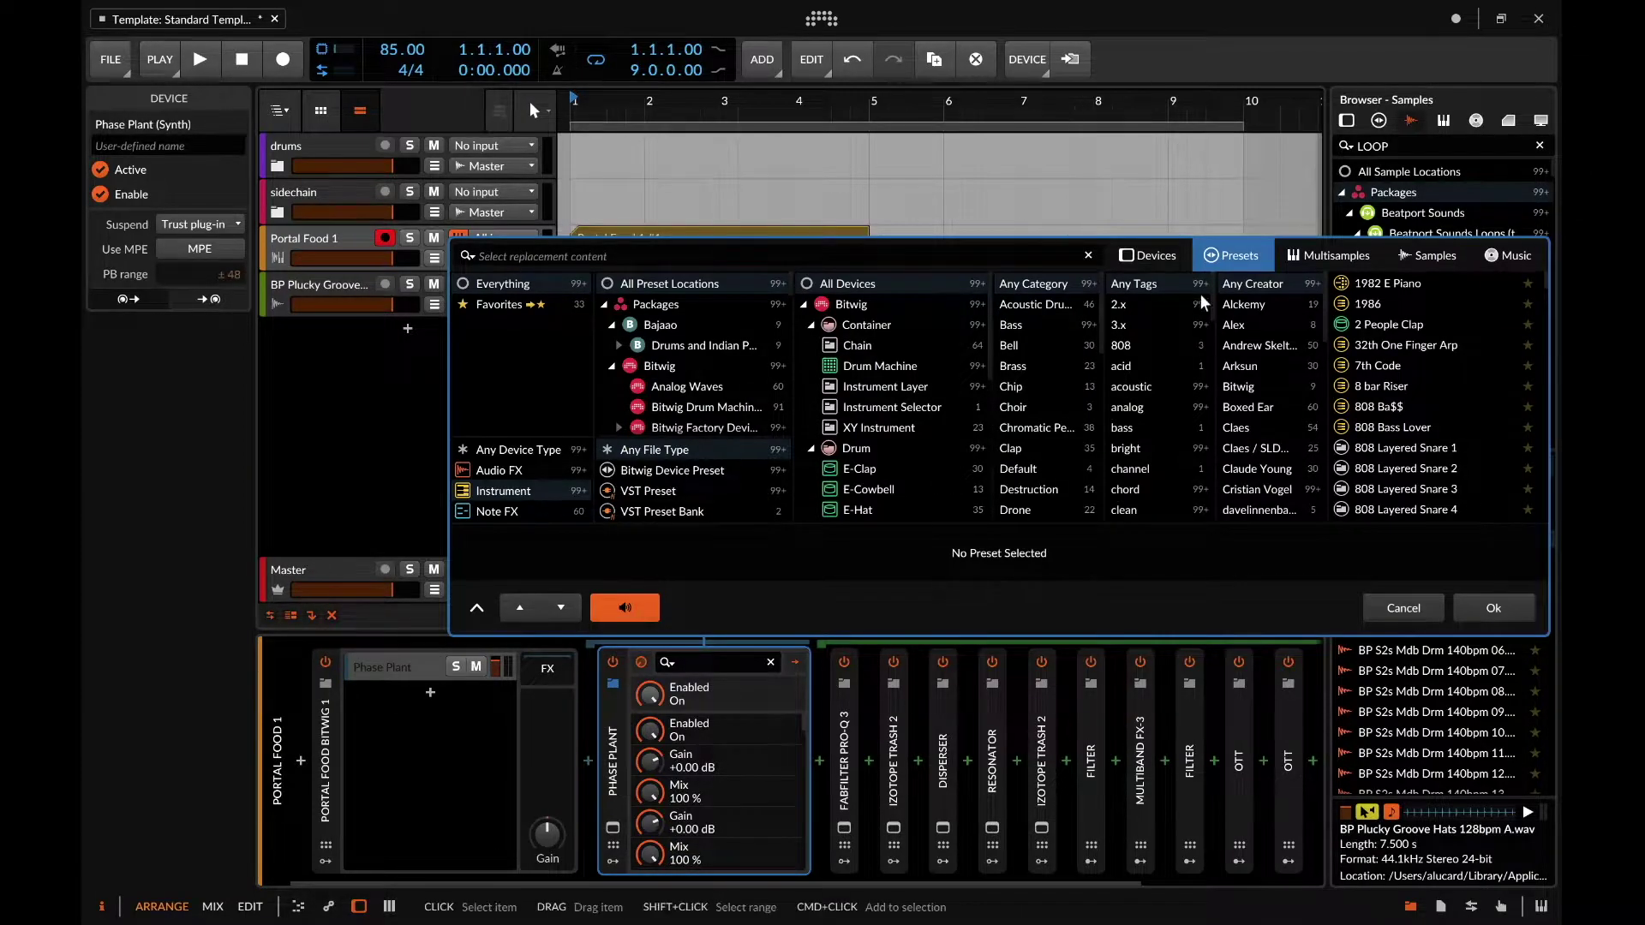
pyautogui.click(514, 304)
pyautogui.click(664, 449)
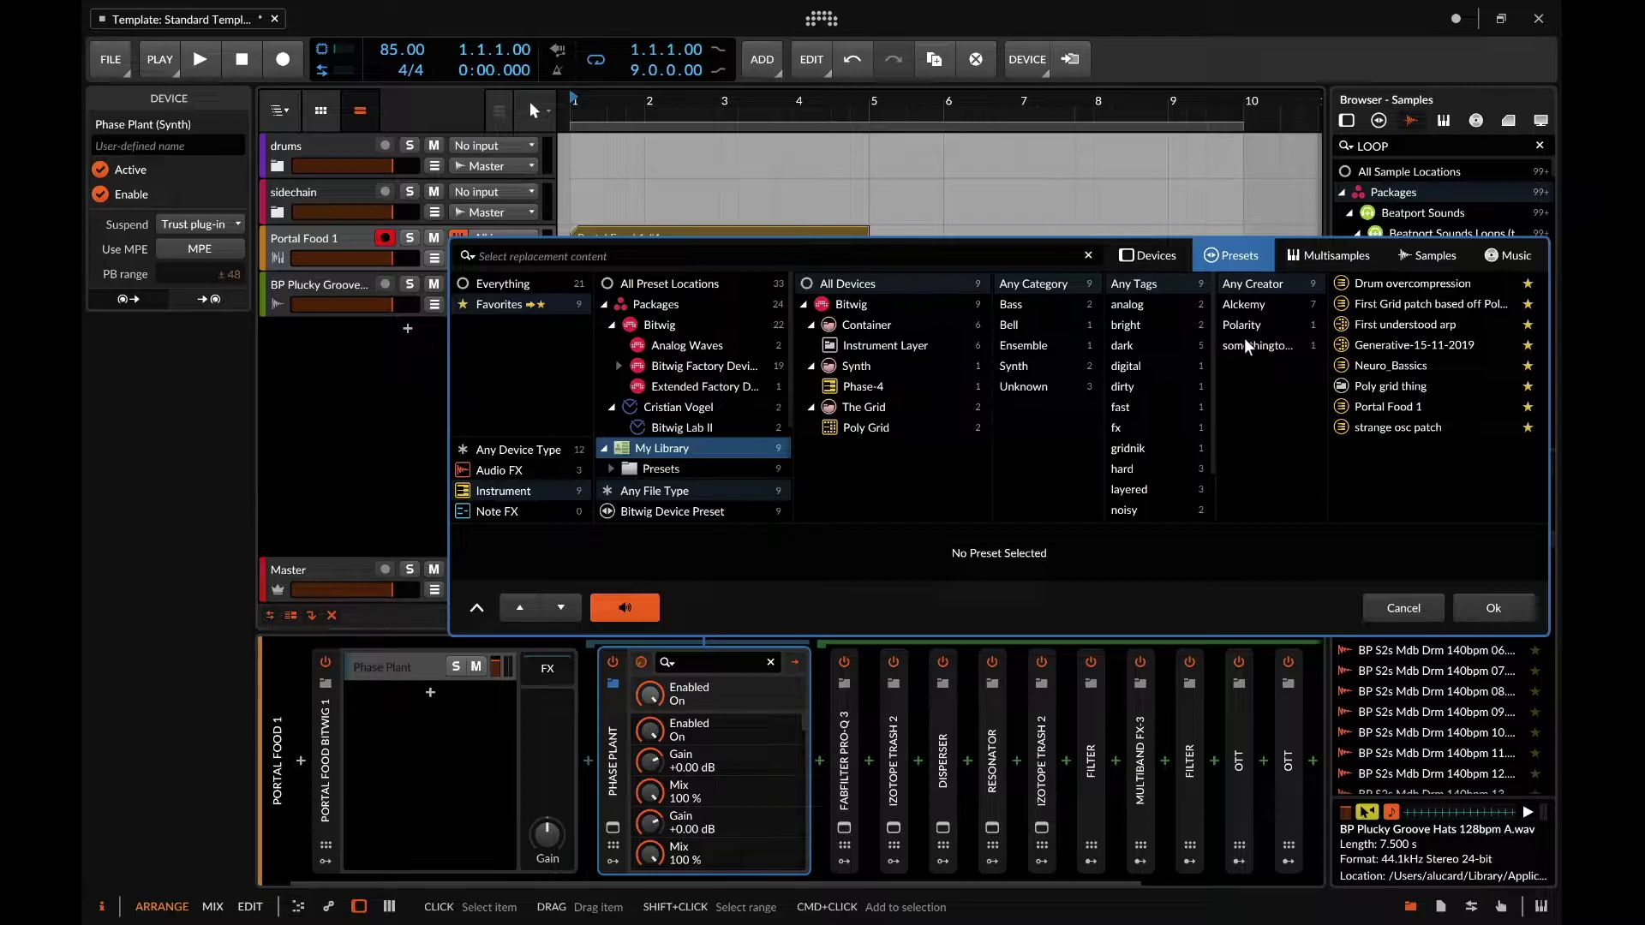
pyautogui.click(329, 739)
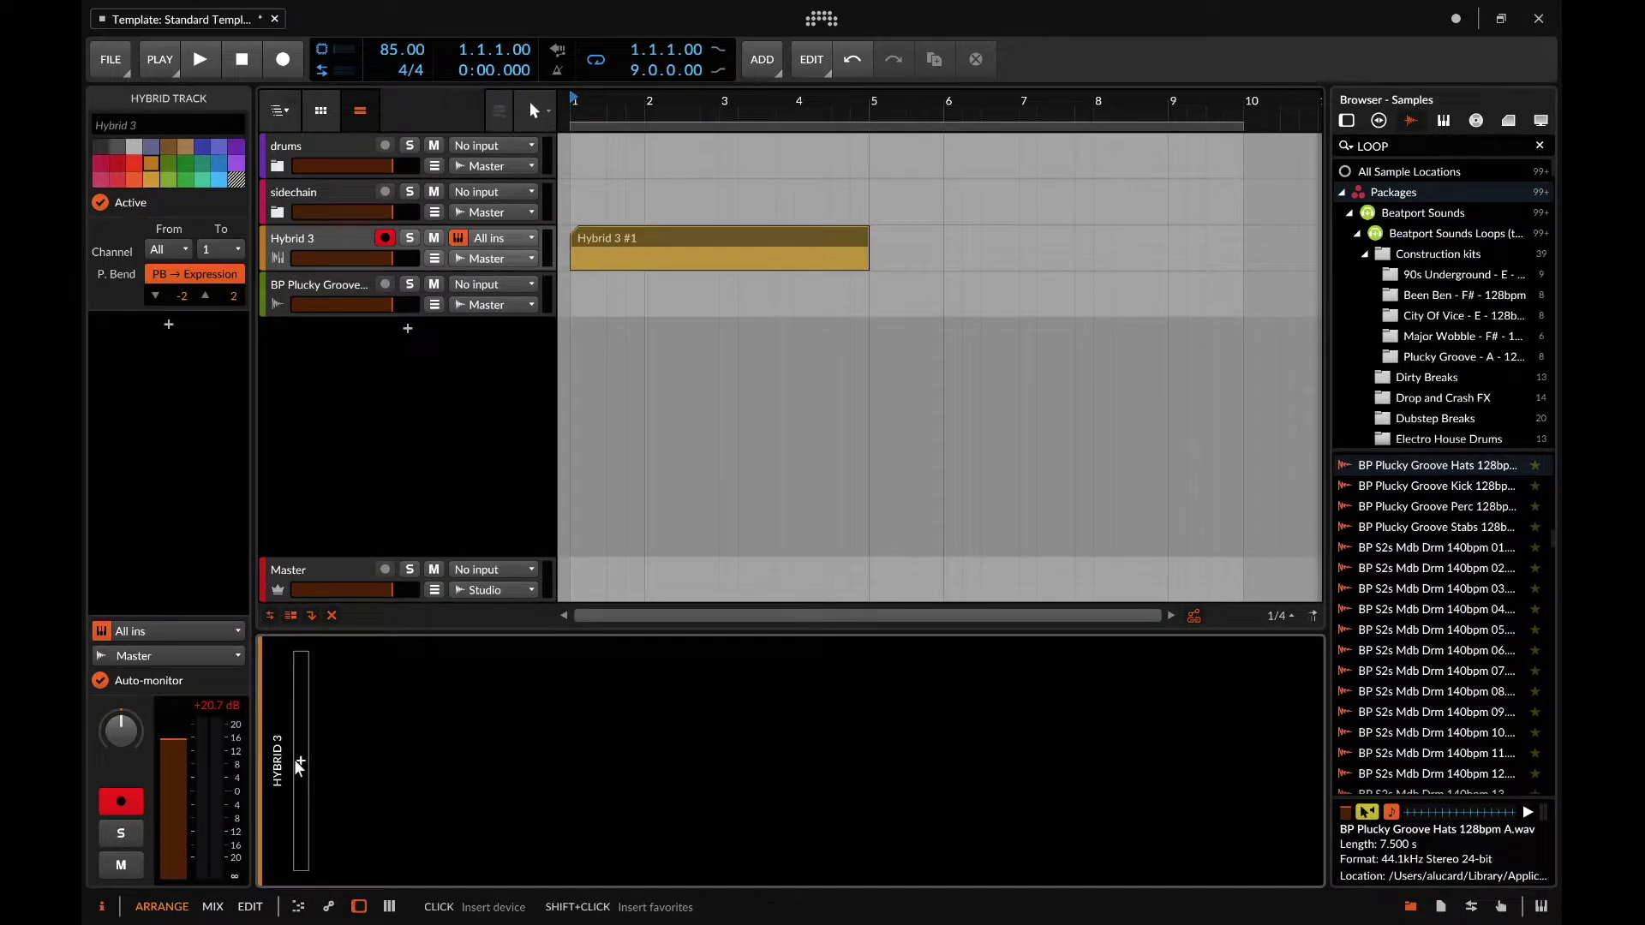
# - Try the favorite Drum overcompression preset from My Library on the Hybrid 3 track, and cancel the insertion
pyautogui.click(297, 760)
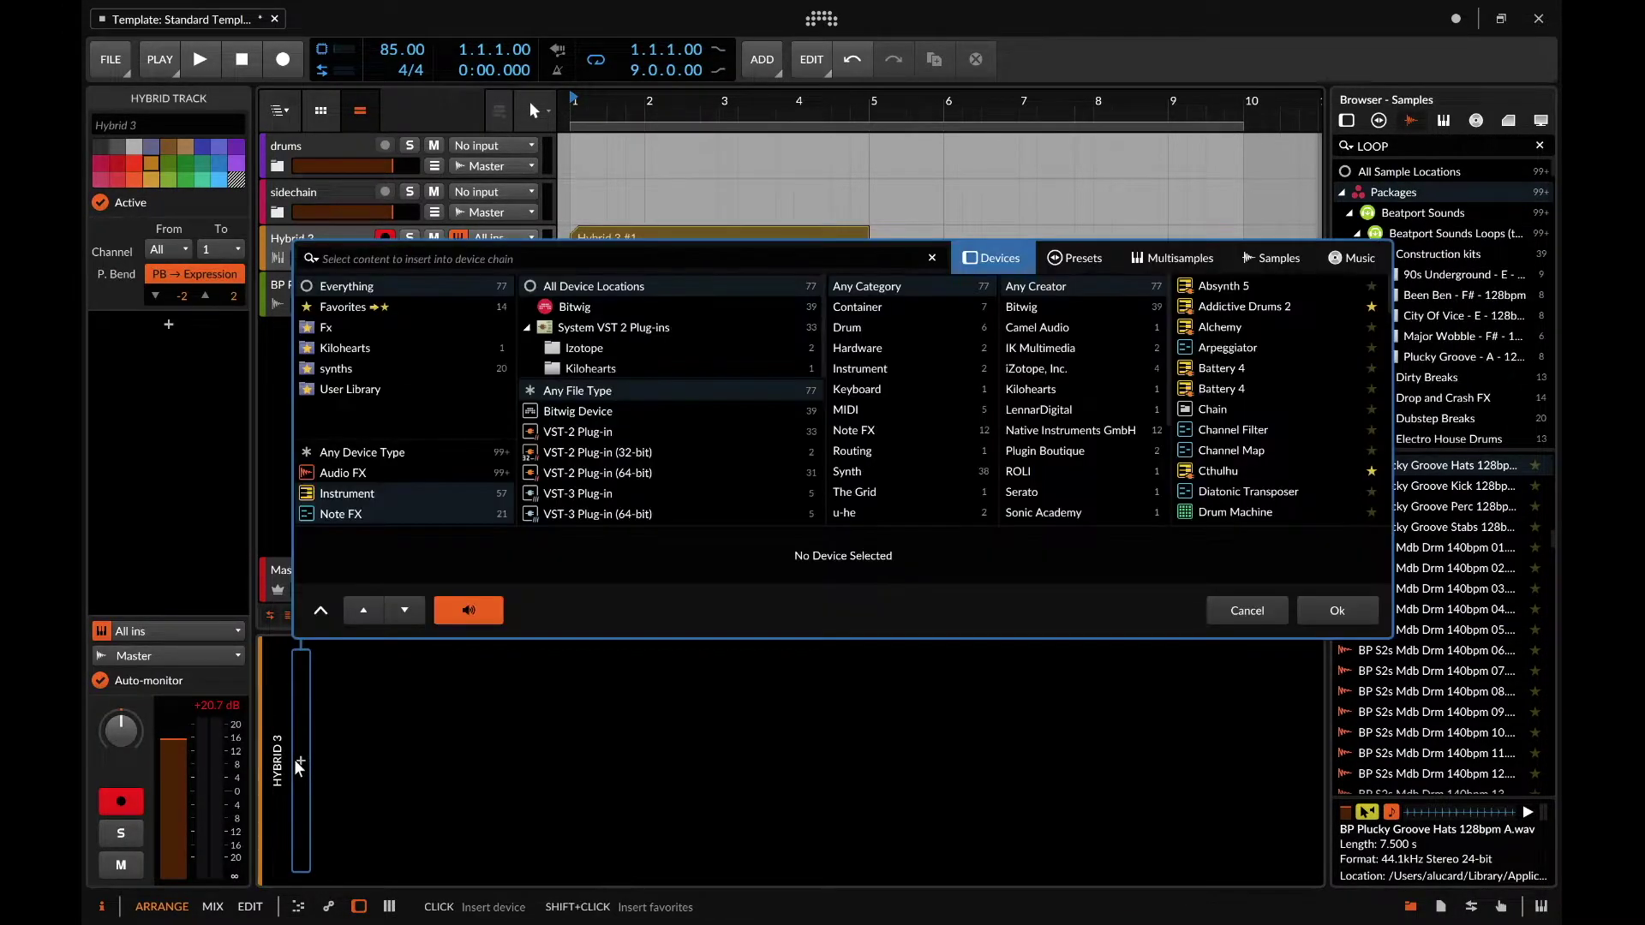
pyautogui.click(1076, 258)
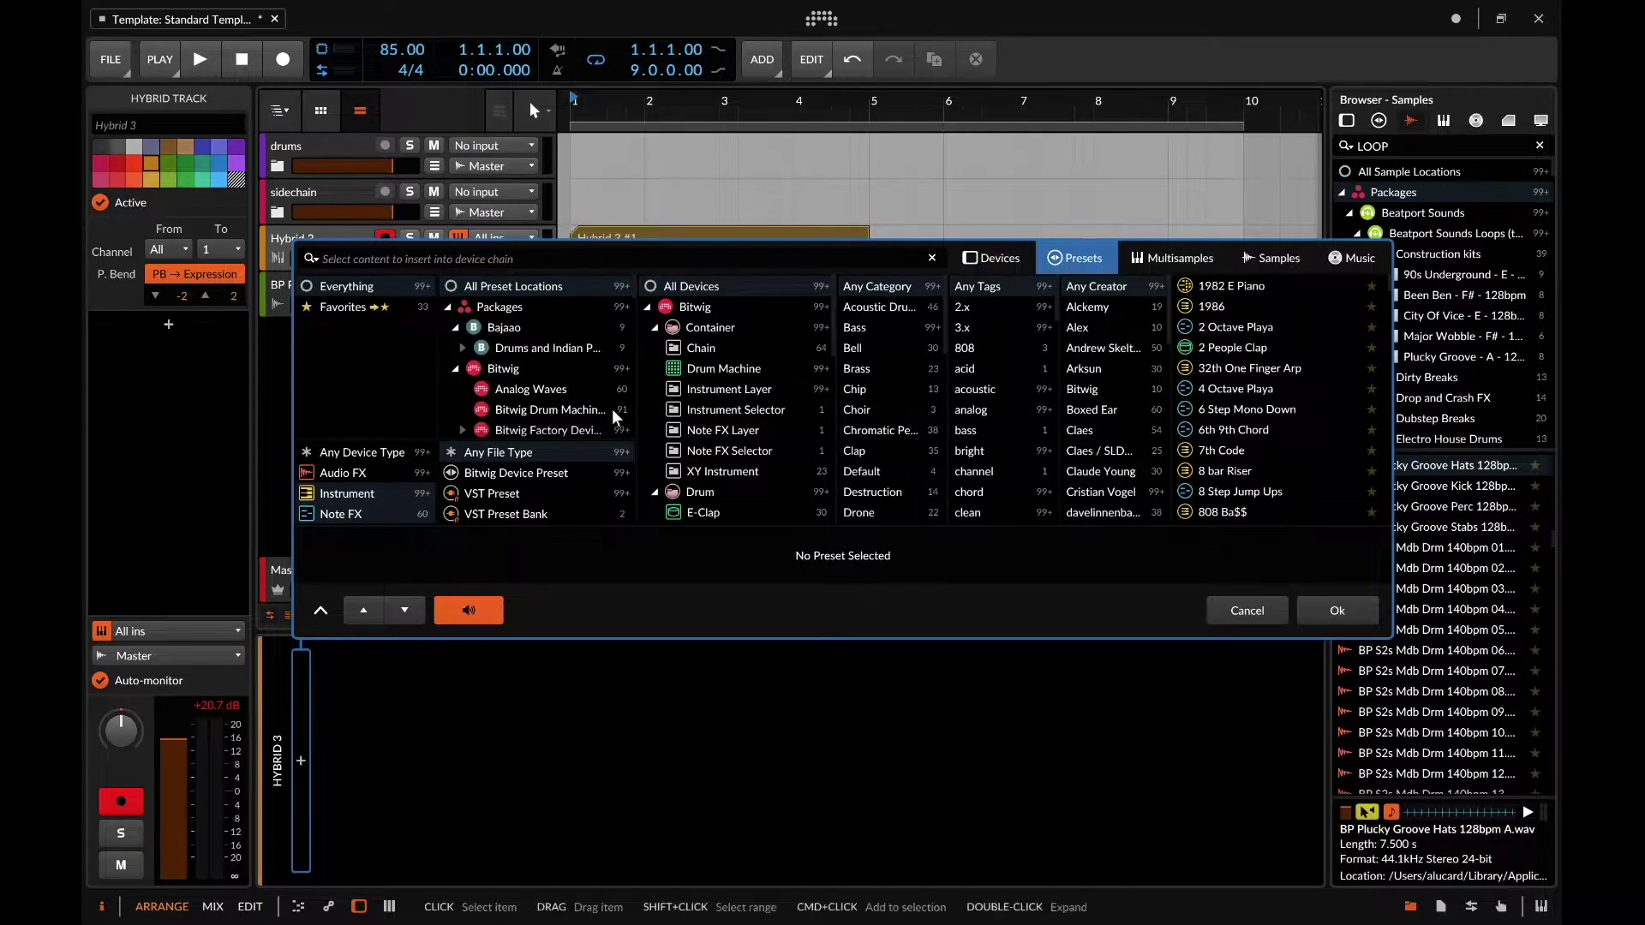
pyautogui.click(353, 307)
pyautogui.click(505, 451)
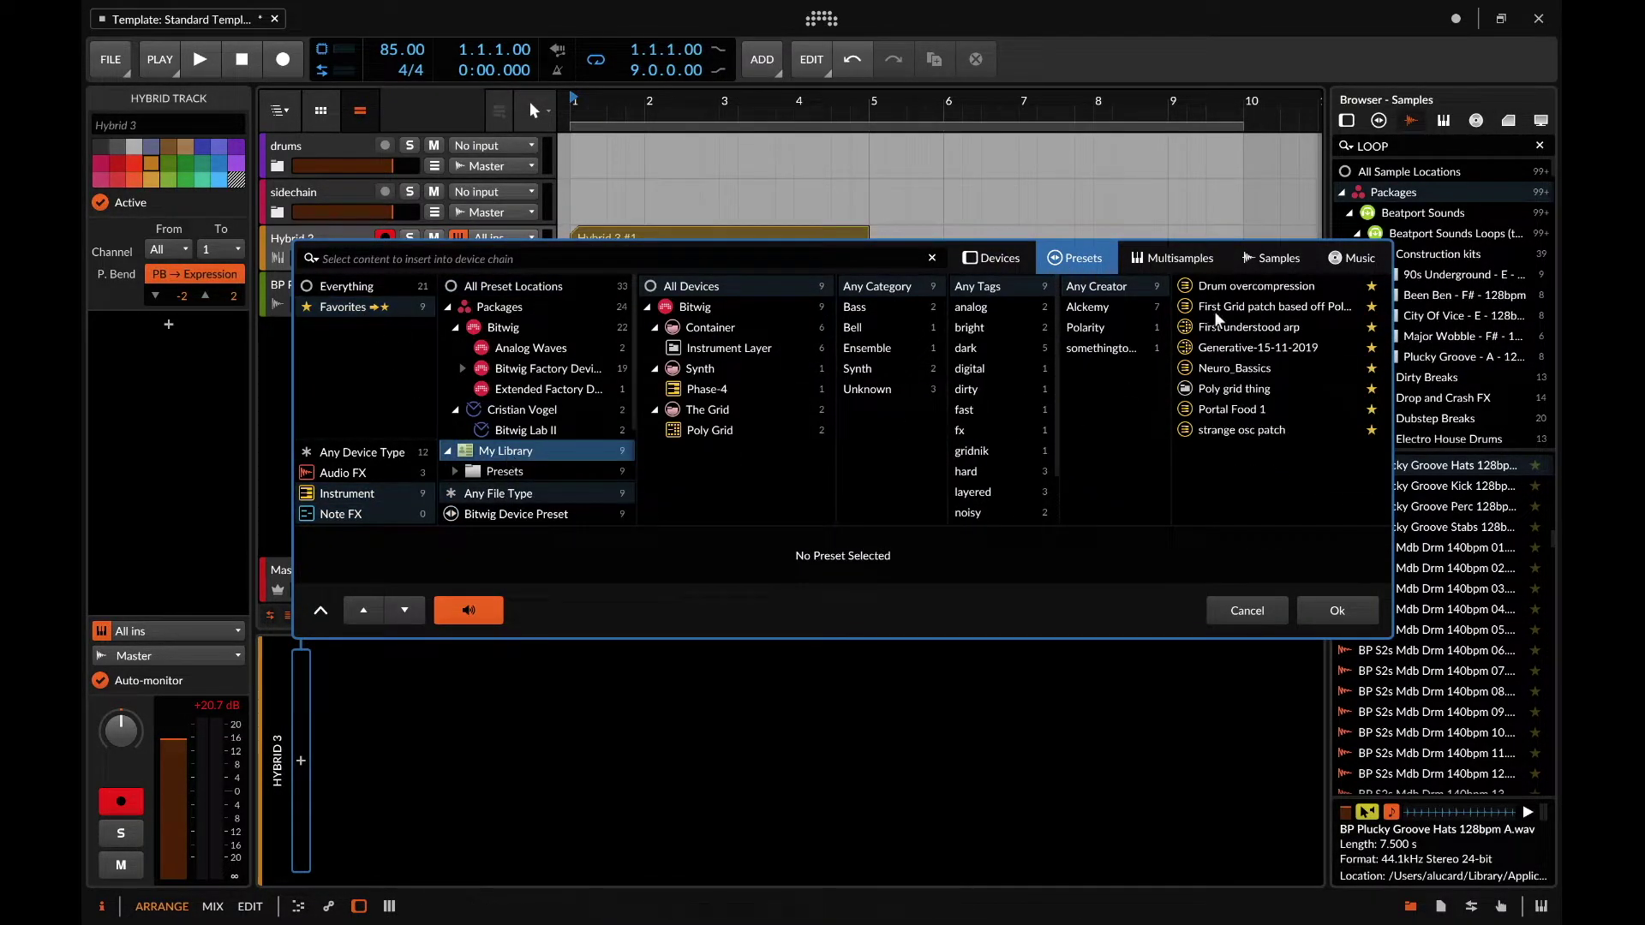
pyautogui.click(1227, 285)
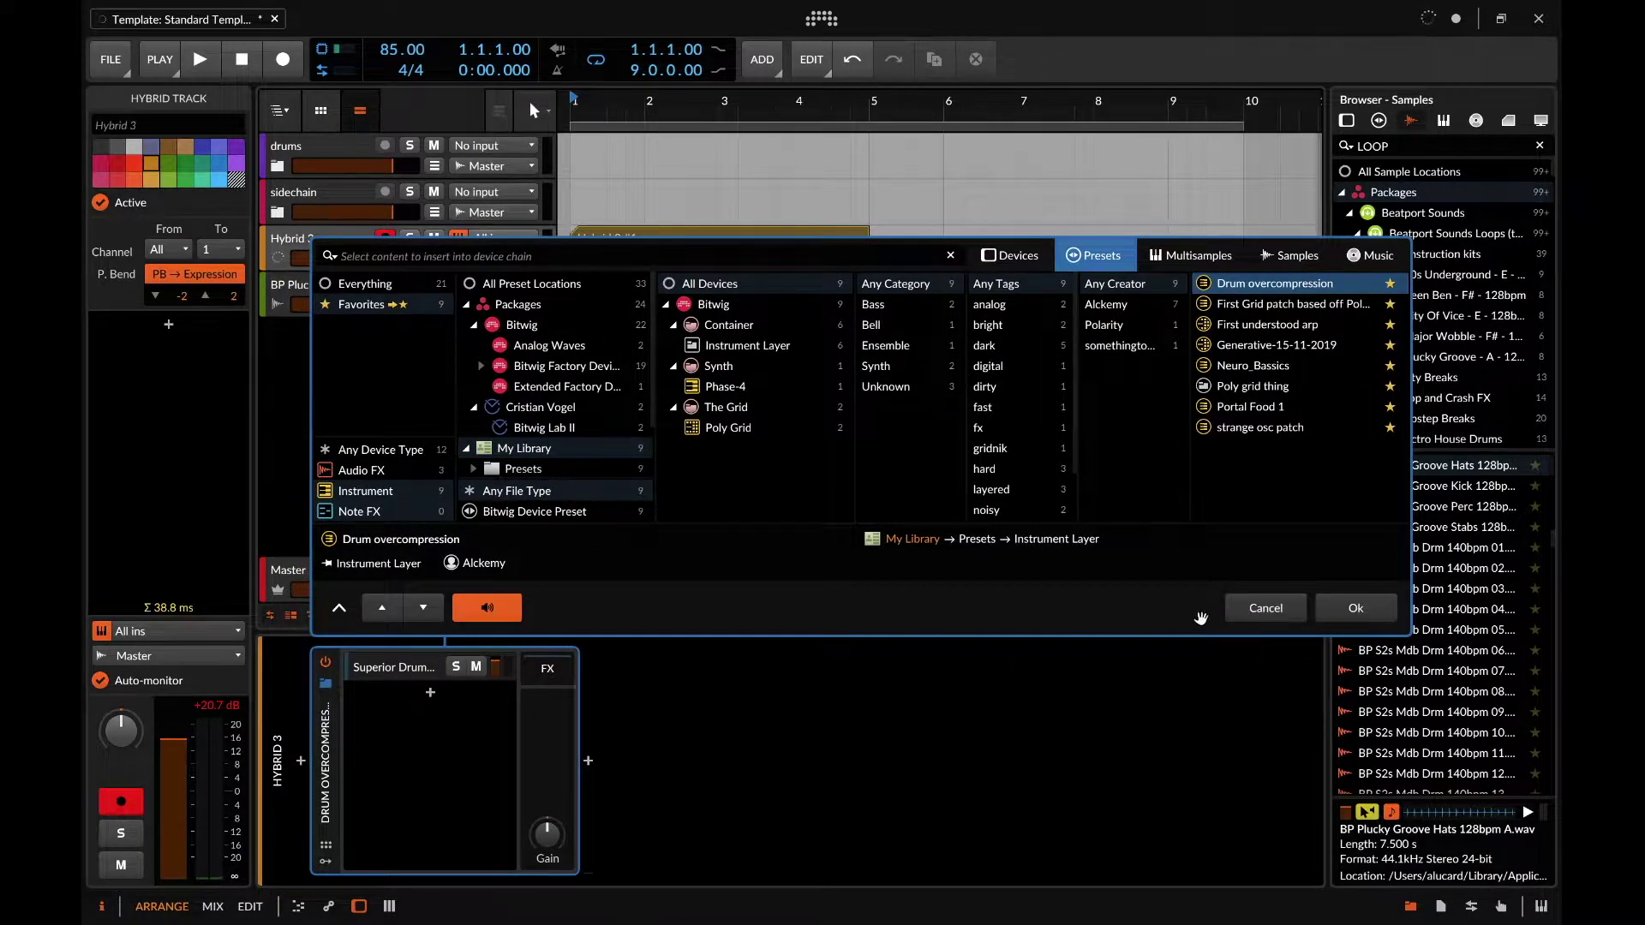
pyautogui.click(1265, 607)
# - Search the devices for "fab sat" and insert FabFilter Saturn into the Hybrid 3 track's empty device chain
pyautogui.click(300, 760)
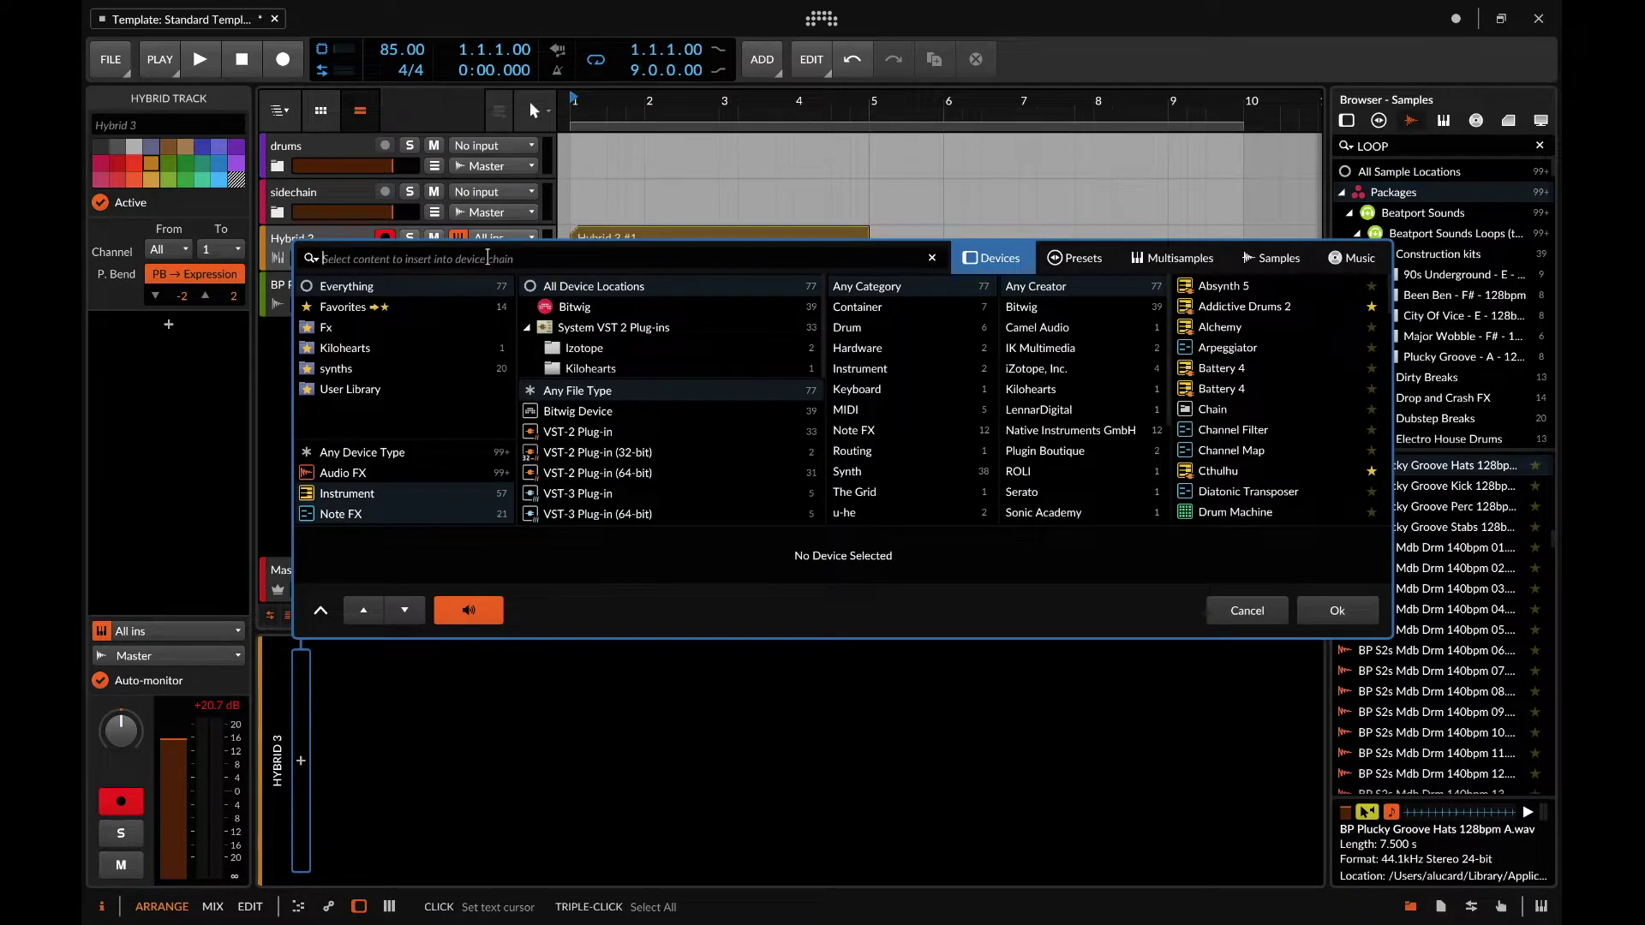
pyautogui.write('fab sat')
pyautogui.press('Return')
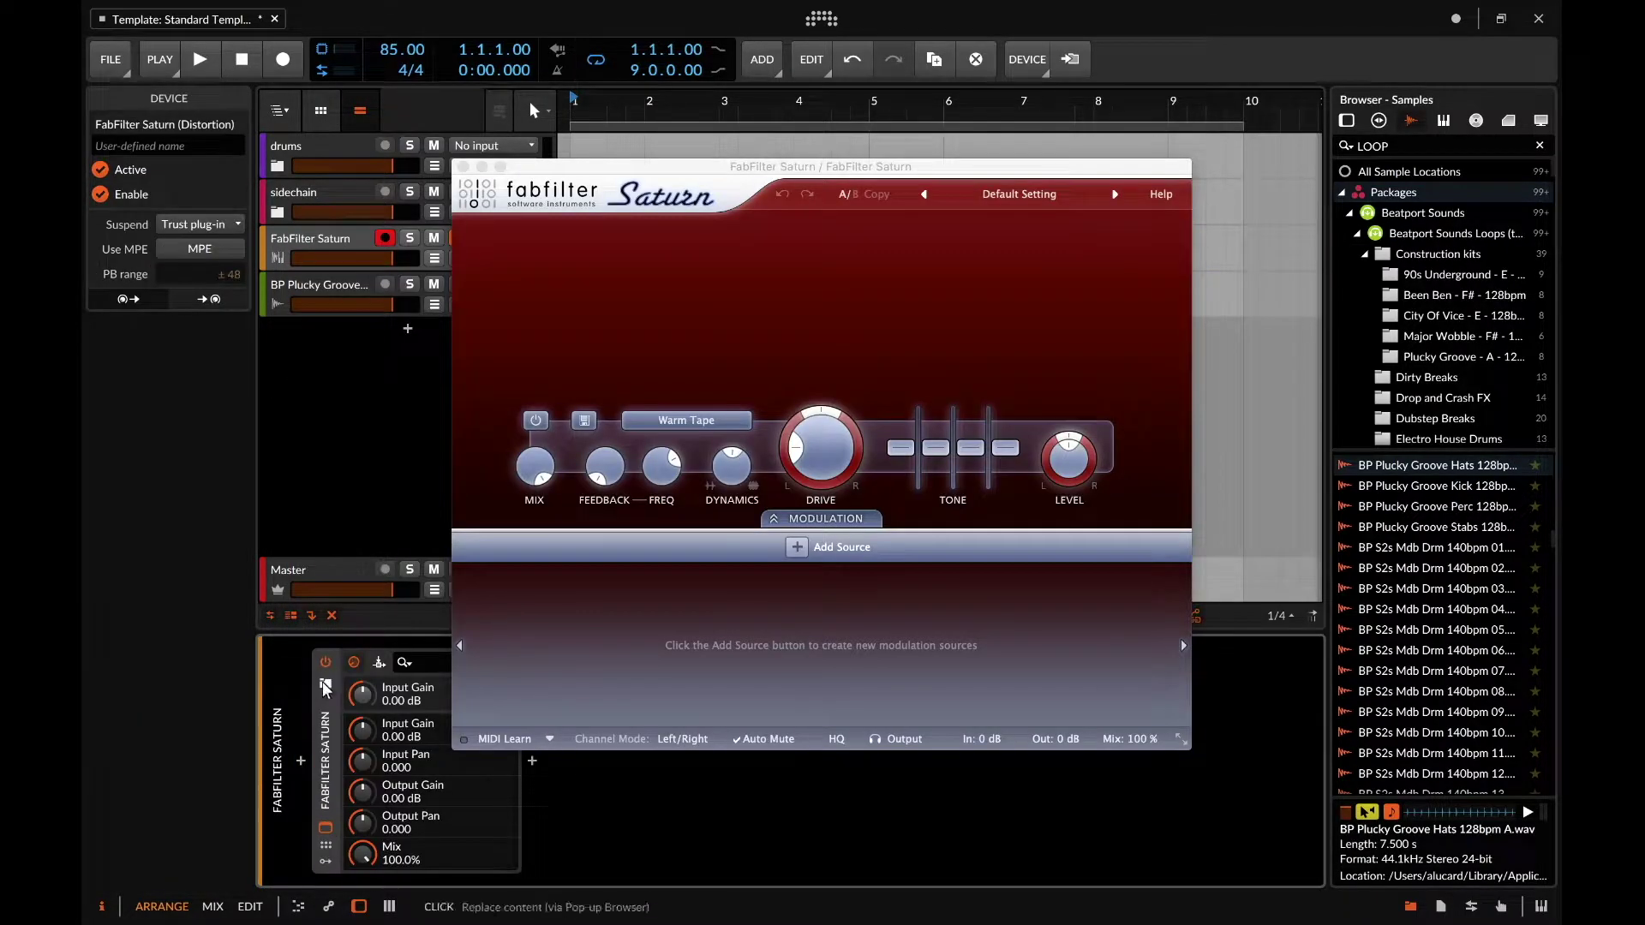
# - Load the DMTR Snares preset in place of the default FabFilter Saturn device
pyautogui.click(322, 681)
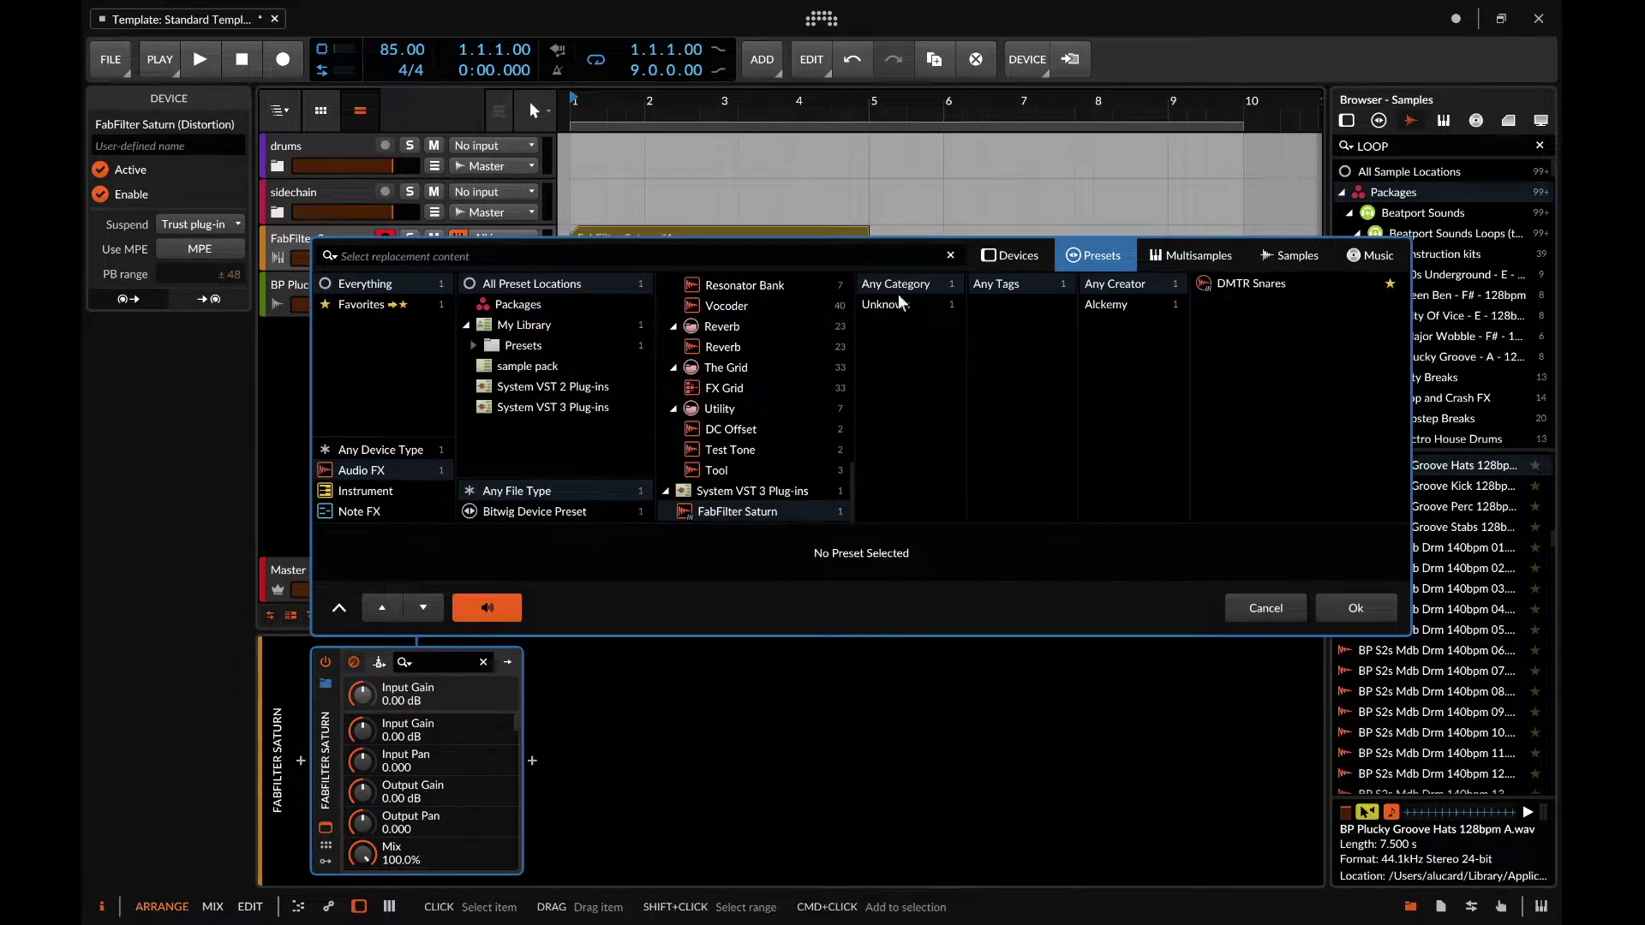
pyautogui.click(1233, 283)
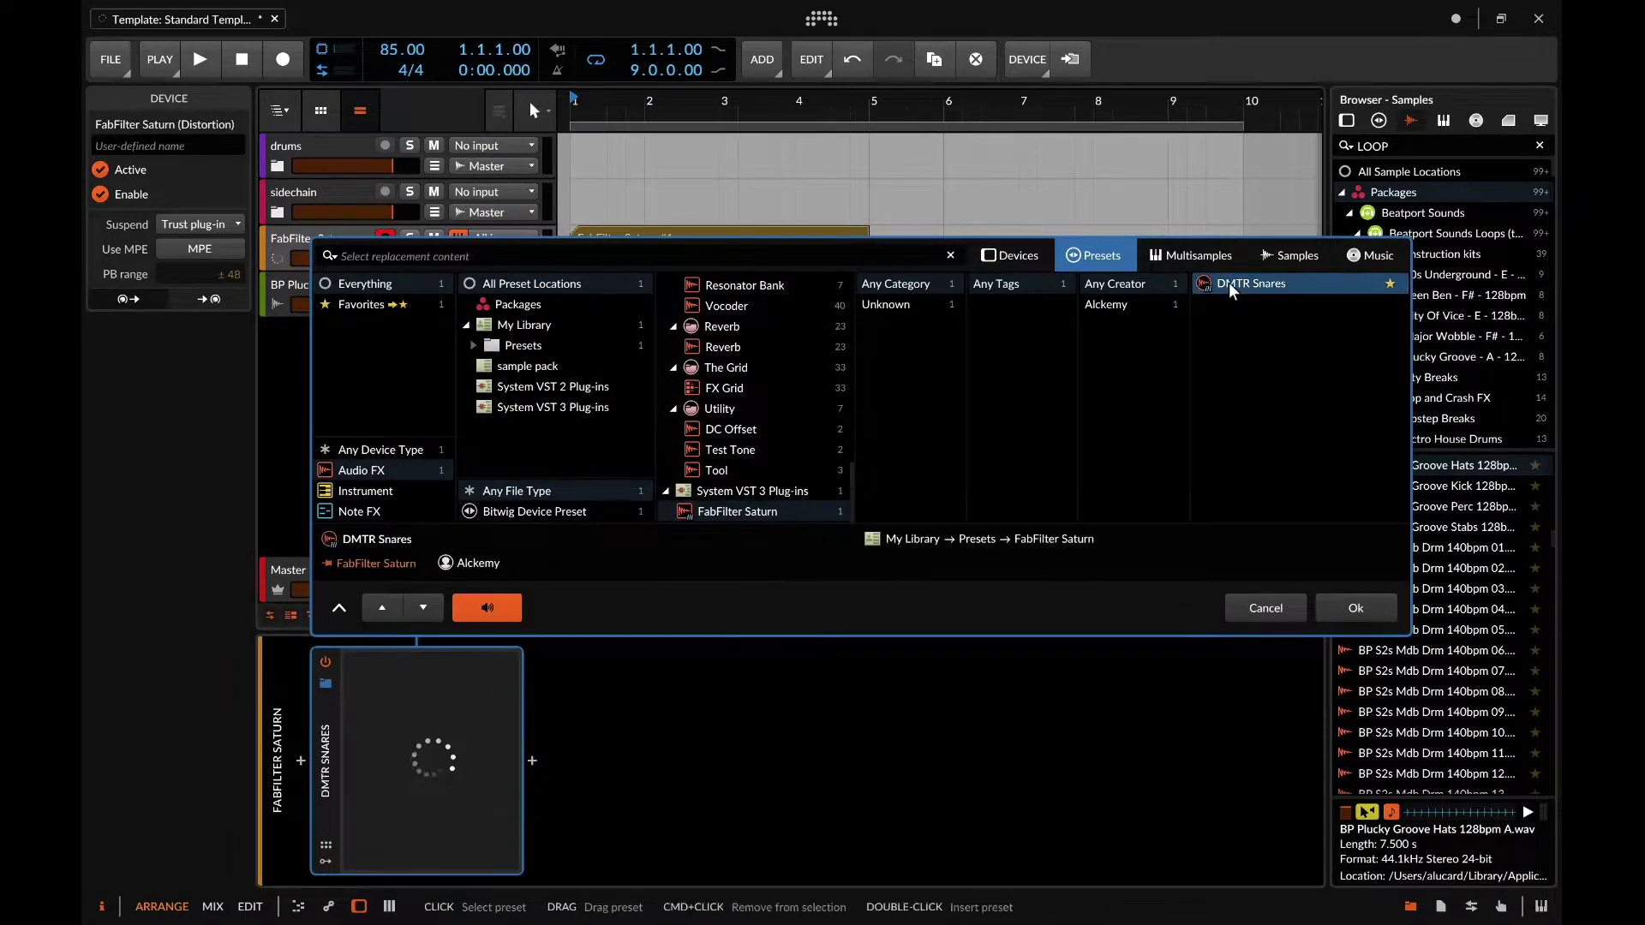
pyautogui.click(1357, 609)
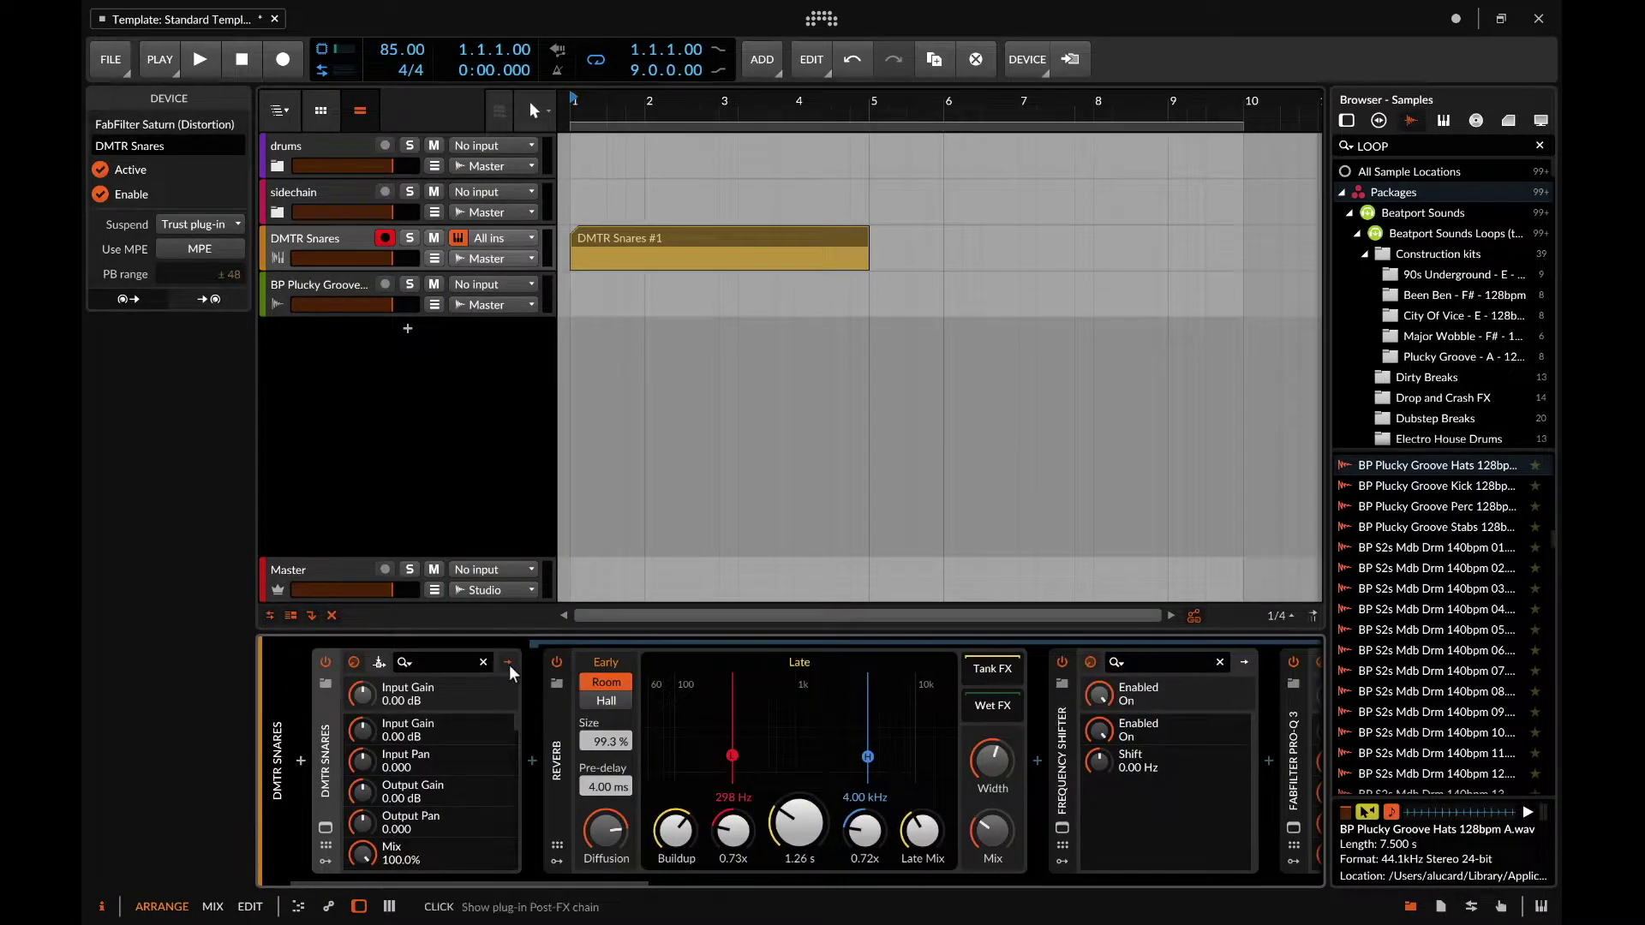
# - Hide the DMTR Snares plug-in's Post-FX chain, view the DMTR Snares clip's note editor and return to the track's devices
pyautogui.click(508, 663)
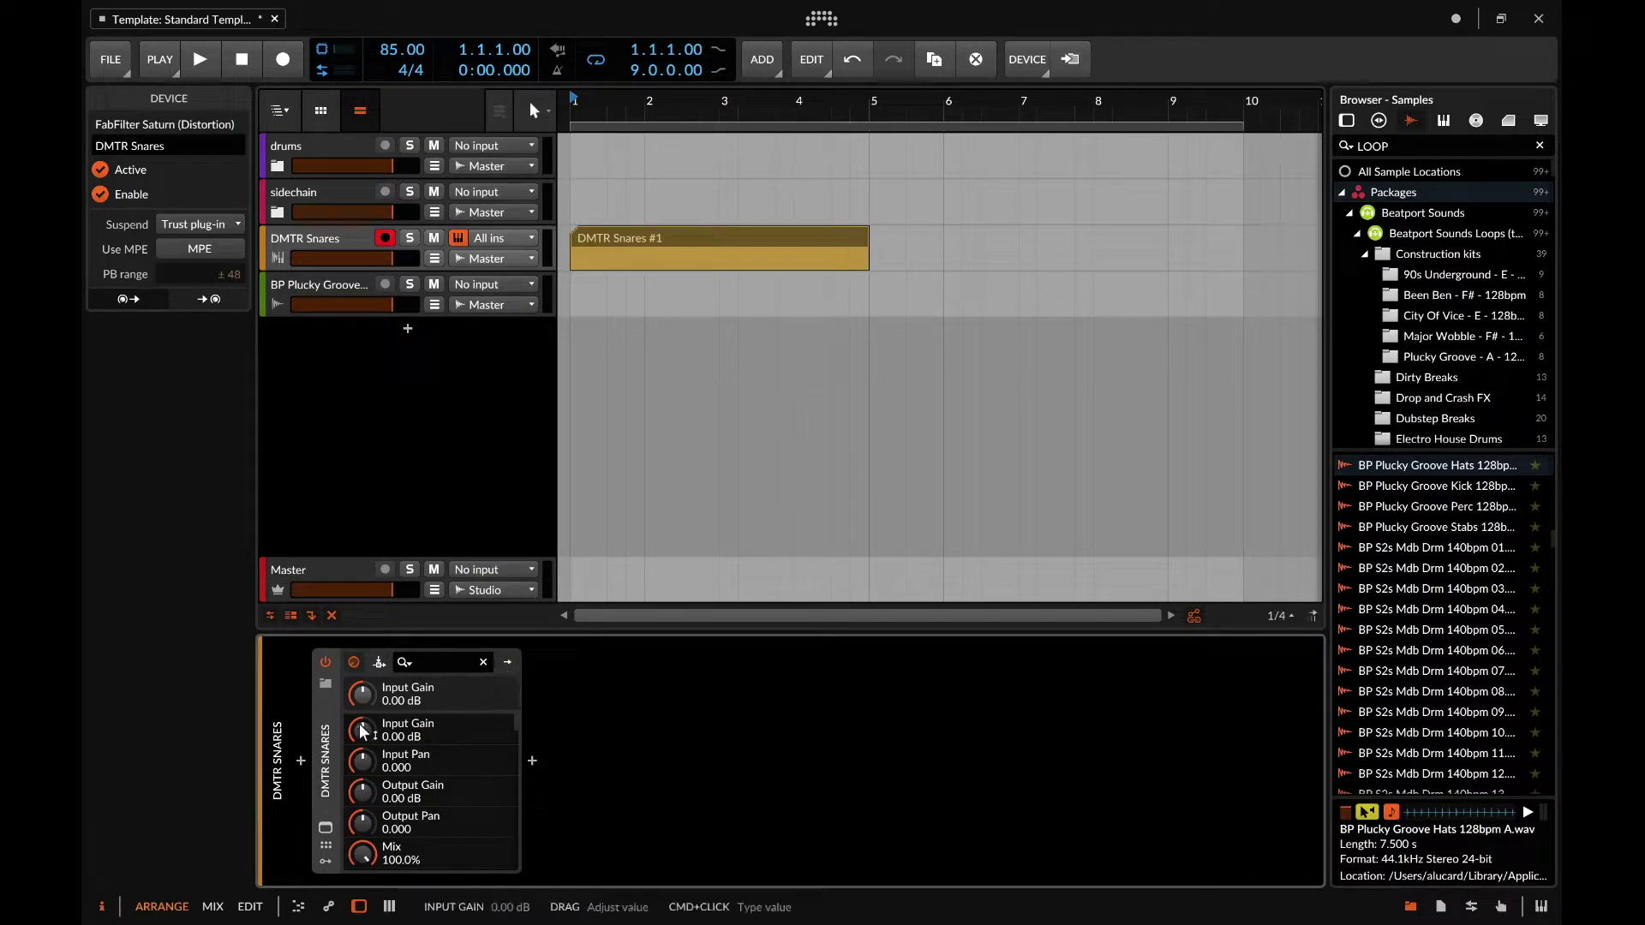
pyautogui.moveTo(353, 730)
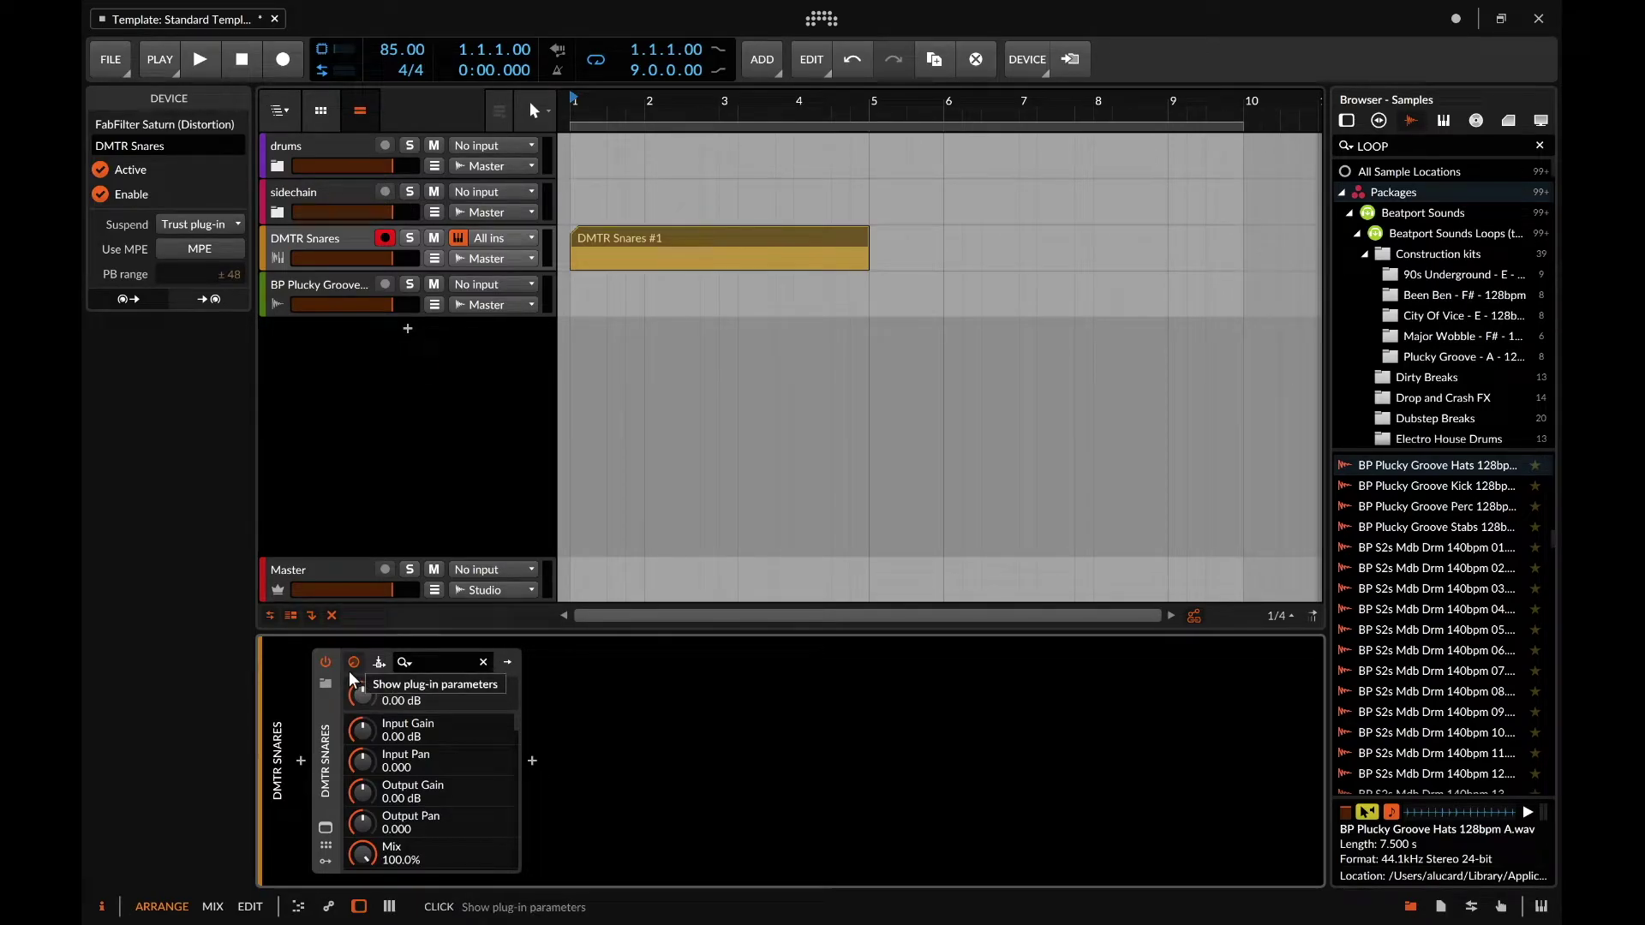
pyautogui.doubleClick(630, 228)
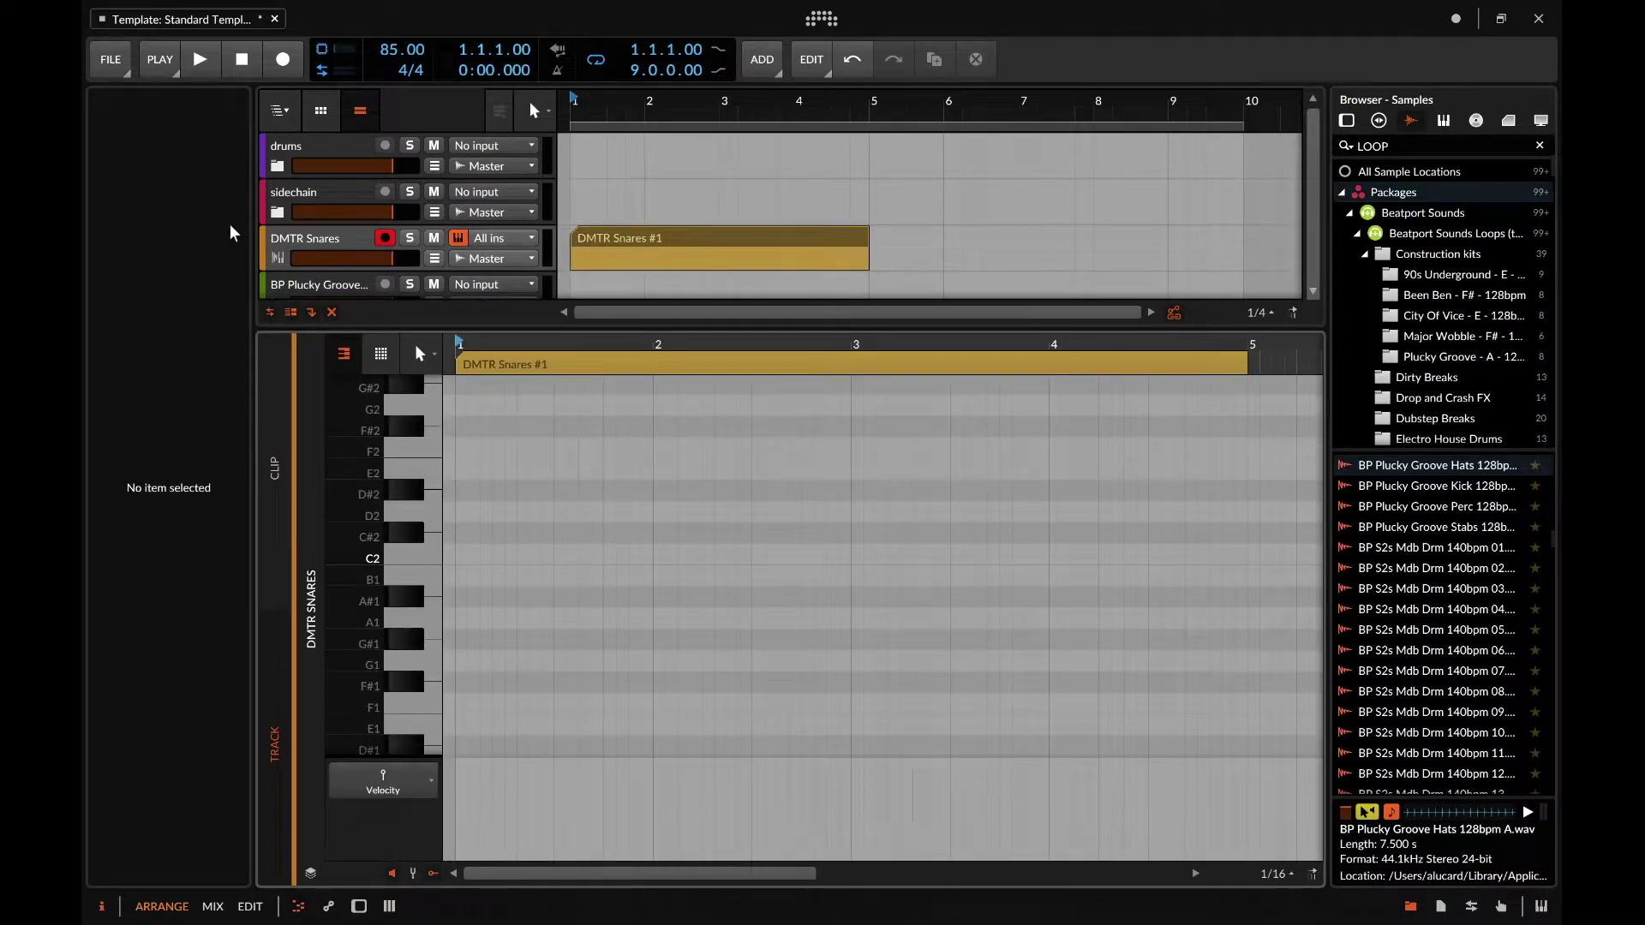
pyautogui.click(293, 253)
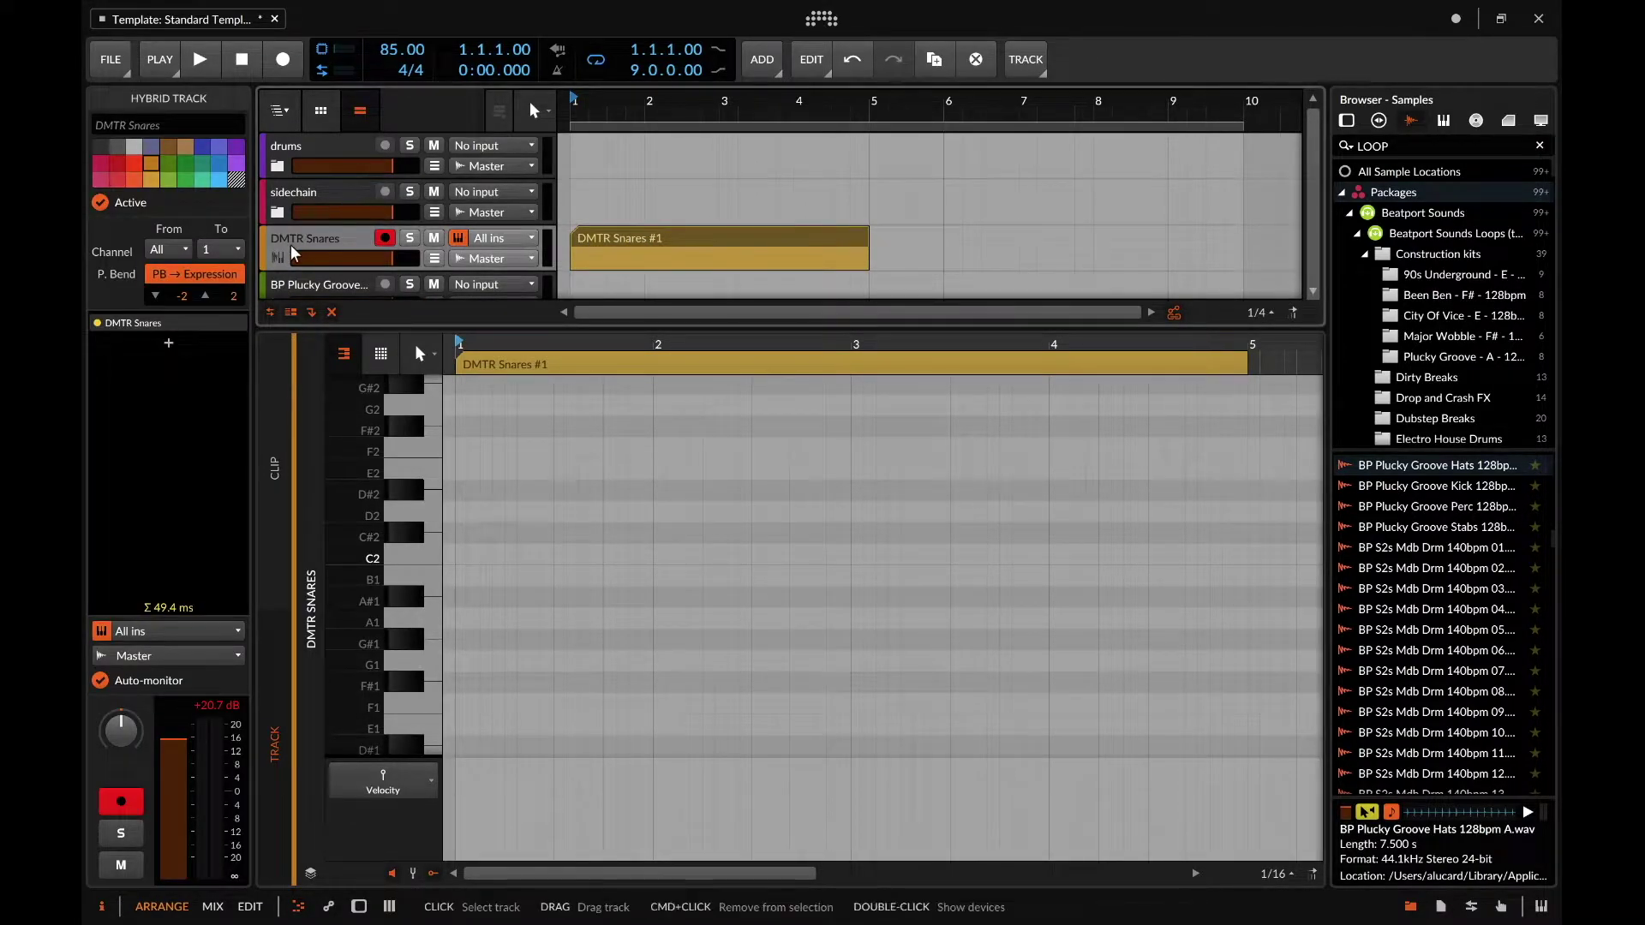
pyautogui.doubleClick(293, 252)
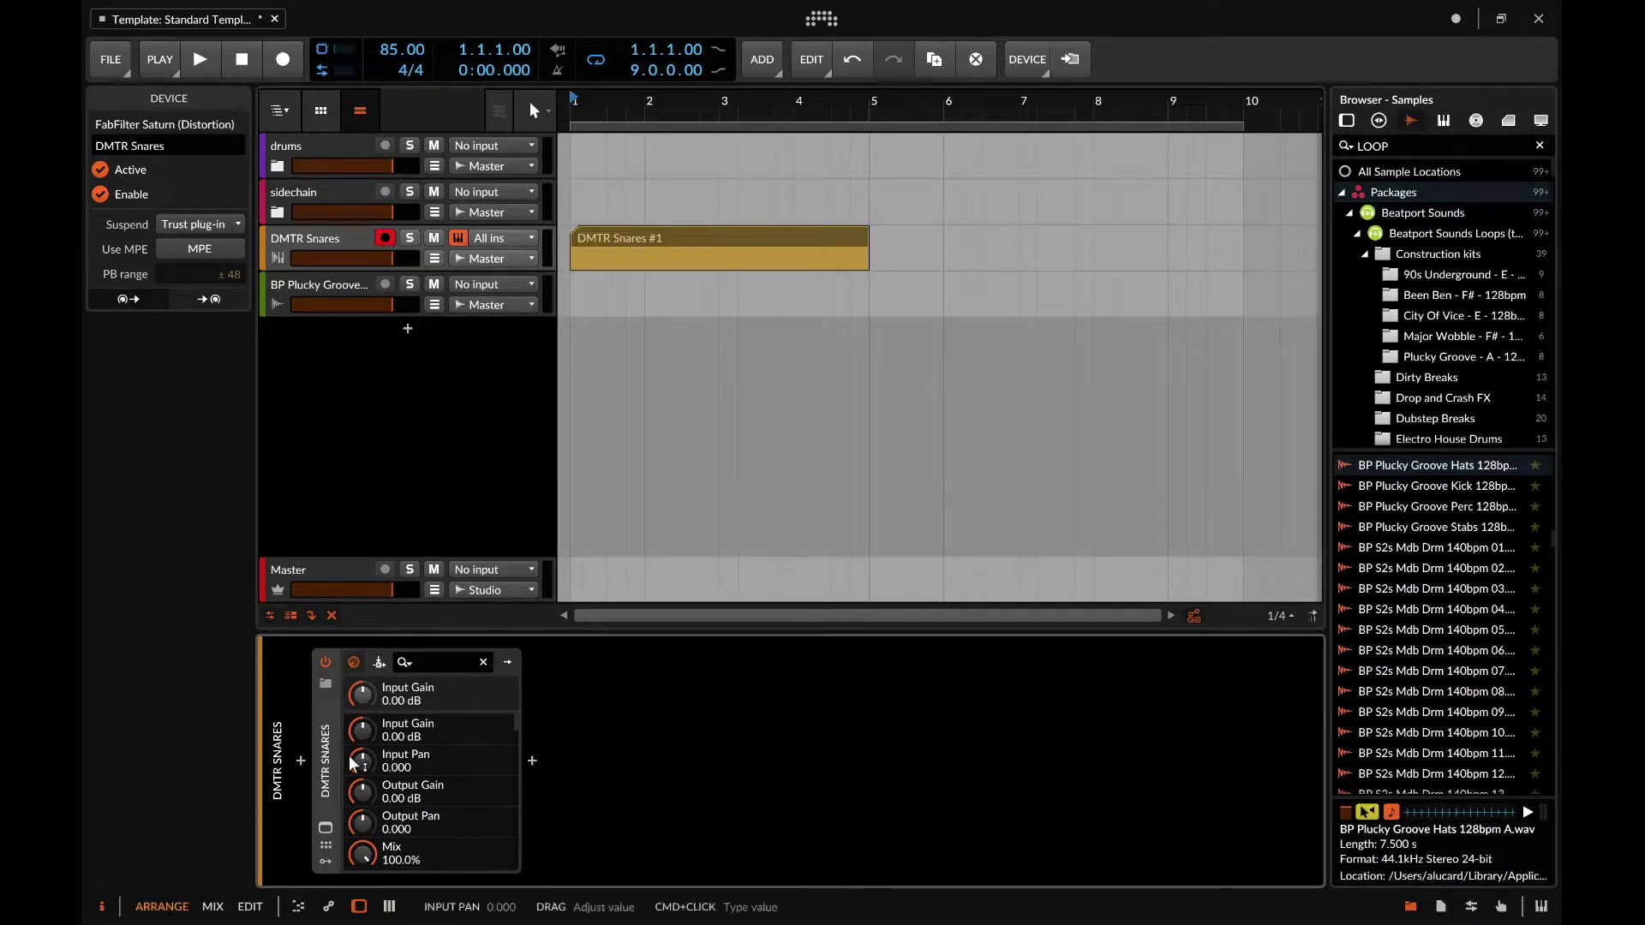
pyautogui.click(630, 240)
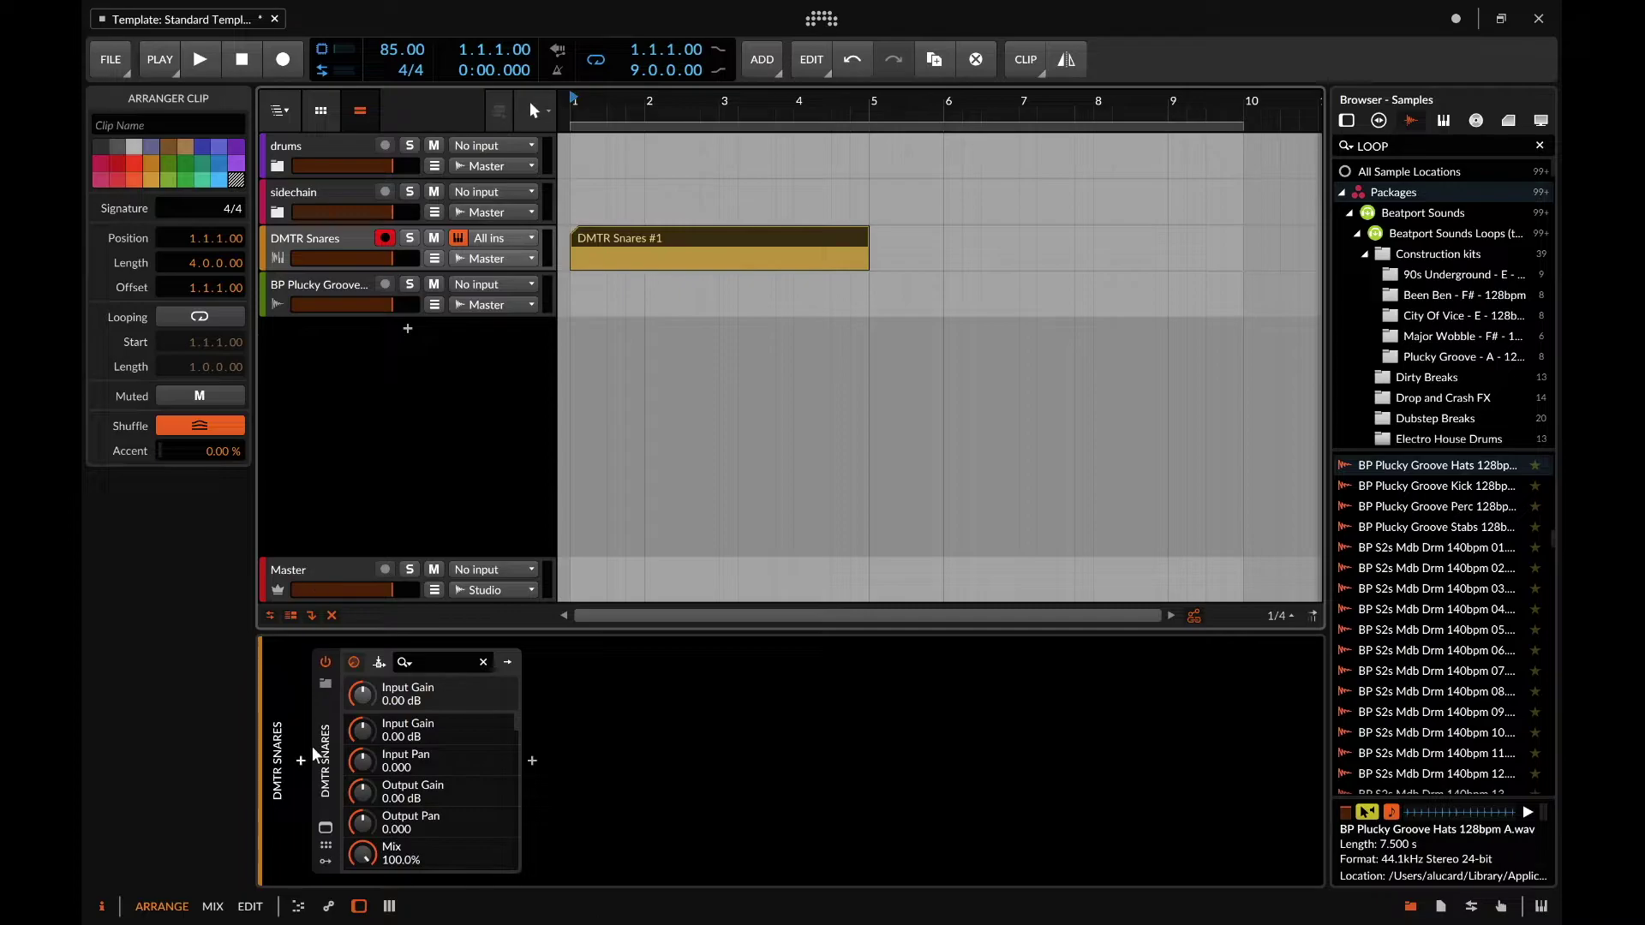
# - Delete the DMTR Snares device and insert the Portal food bitwig 1 preset in its place on the track
pyautogui.click(330, 719)
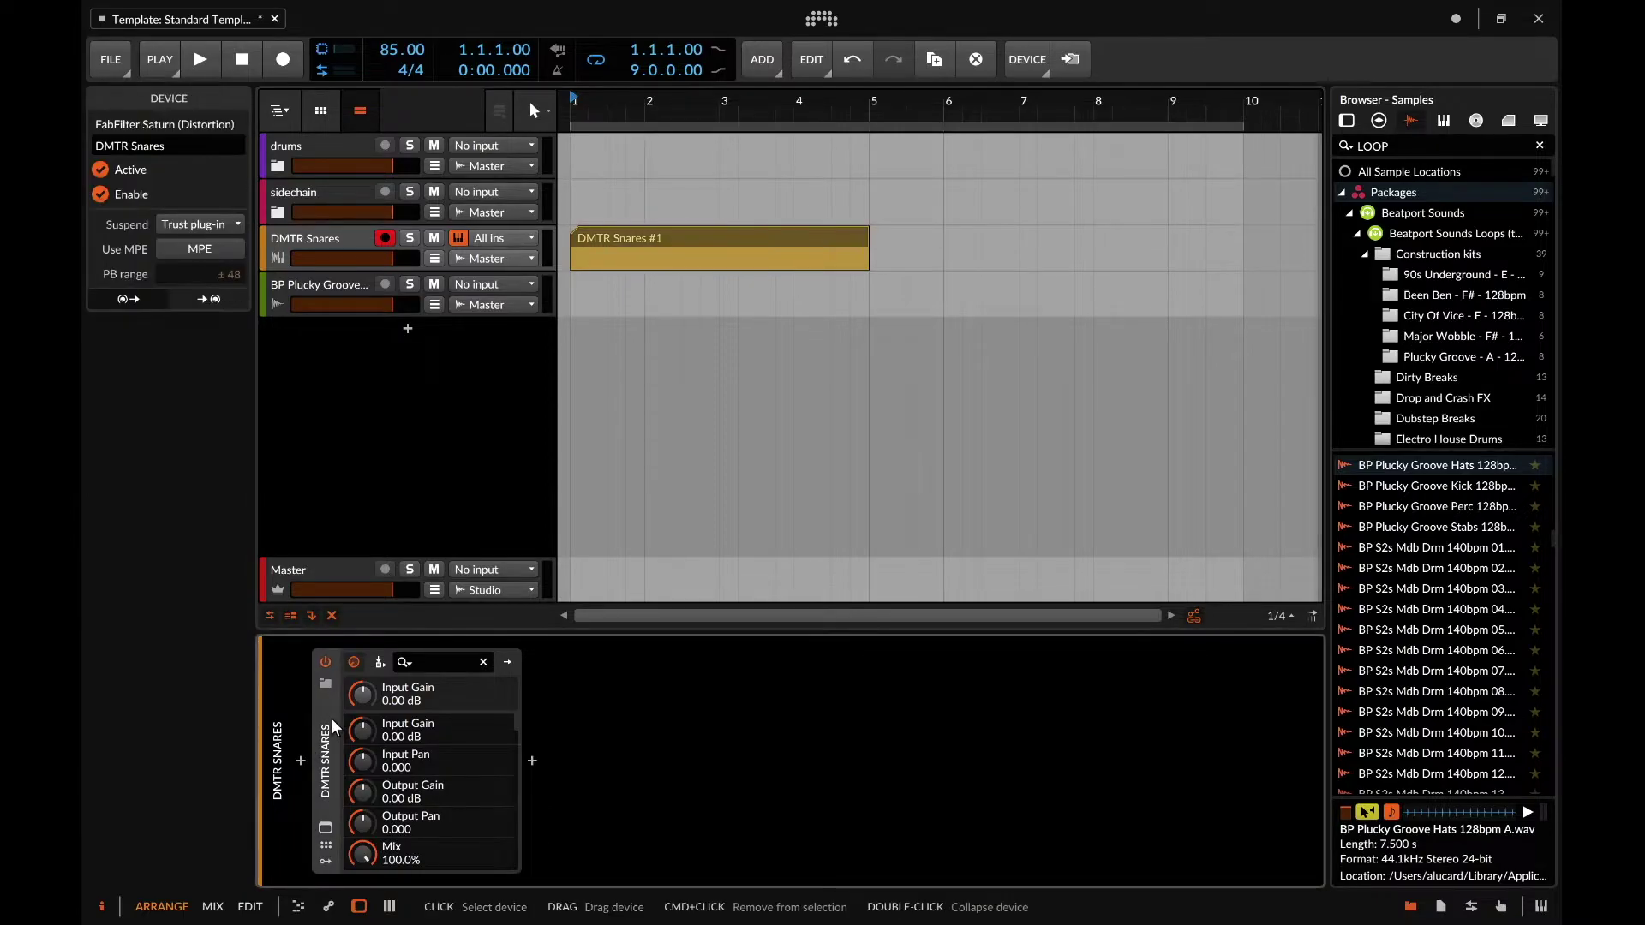
pyautogui.press('Delete')
pyautogui.click(298, 758)
pyautogui.doubleClick(489, 530)
# - Draw an F0 note across the whole Portal Food 1 clip from bar 1 to bar 5, and return to the device chain
pyautogui.scroll(-5, 489, 529)
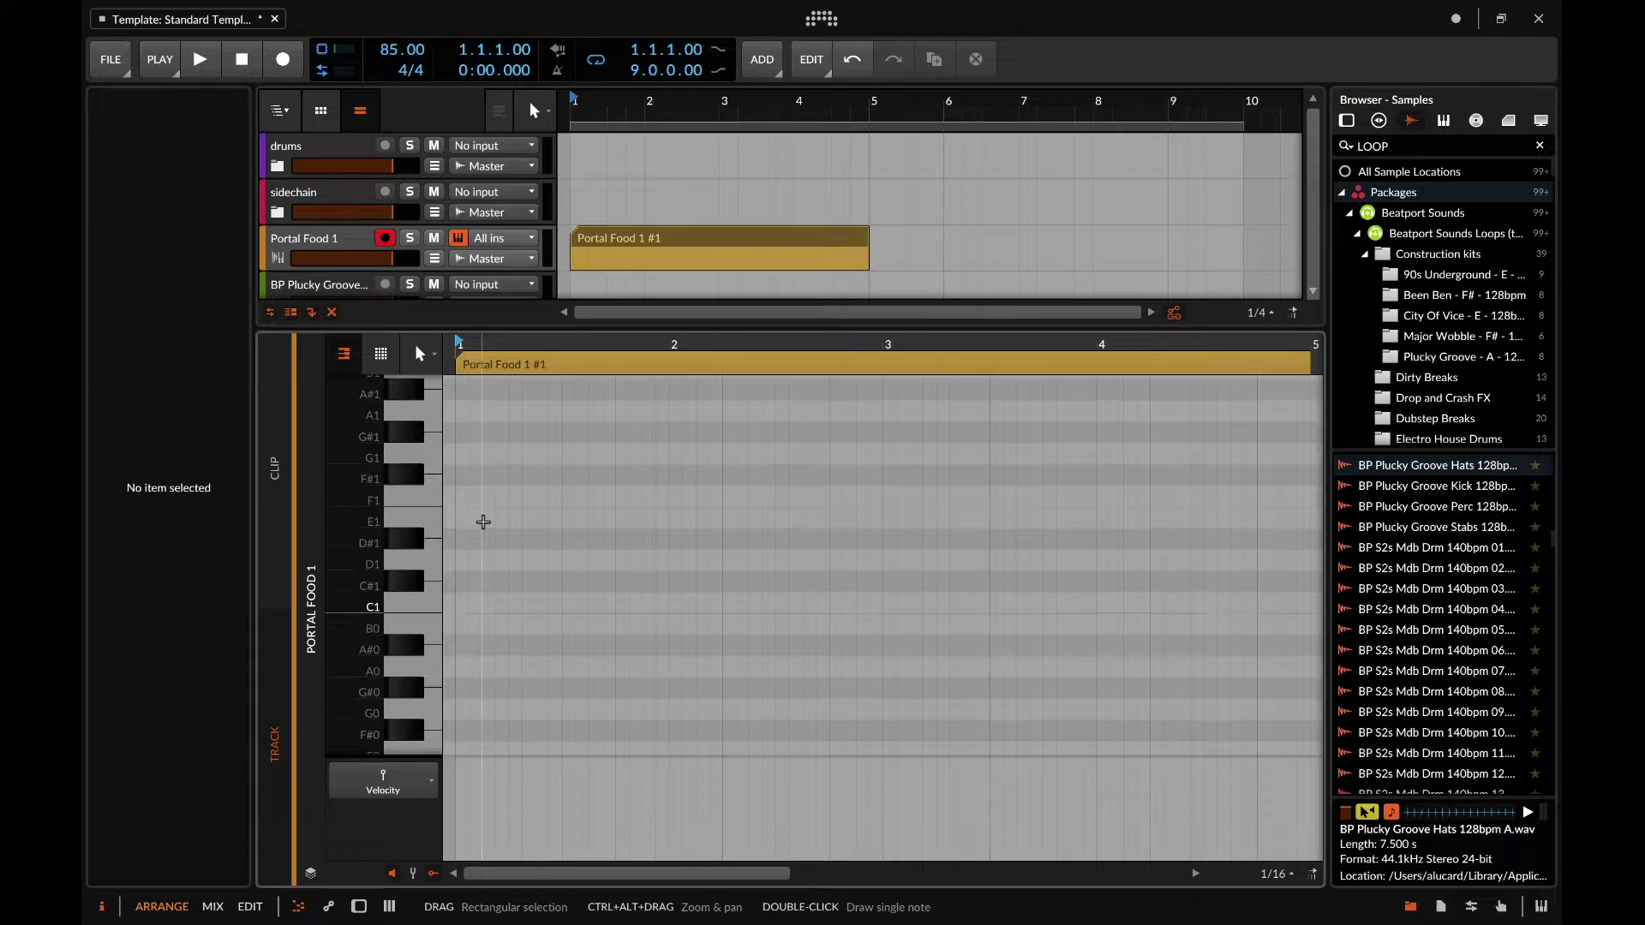
pyautogui.doubleClick(450, 501)
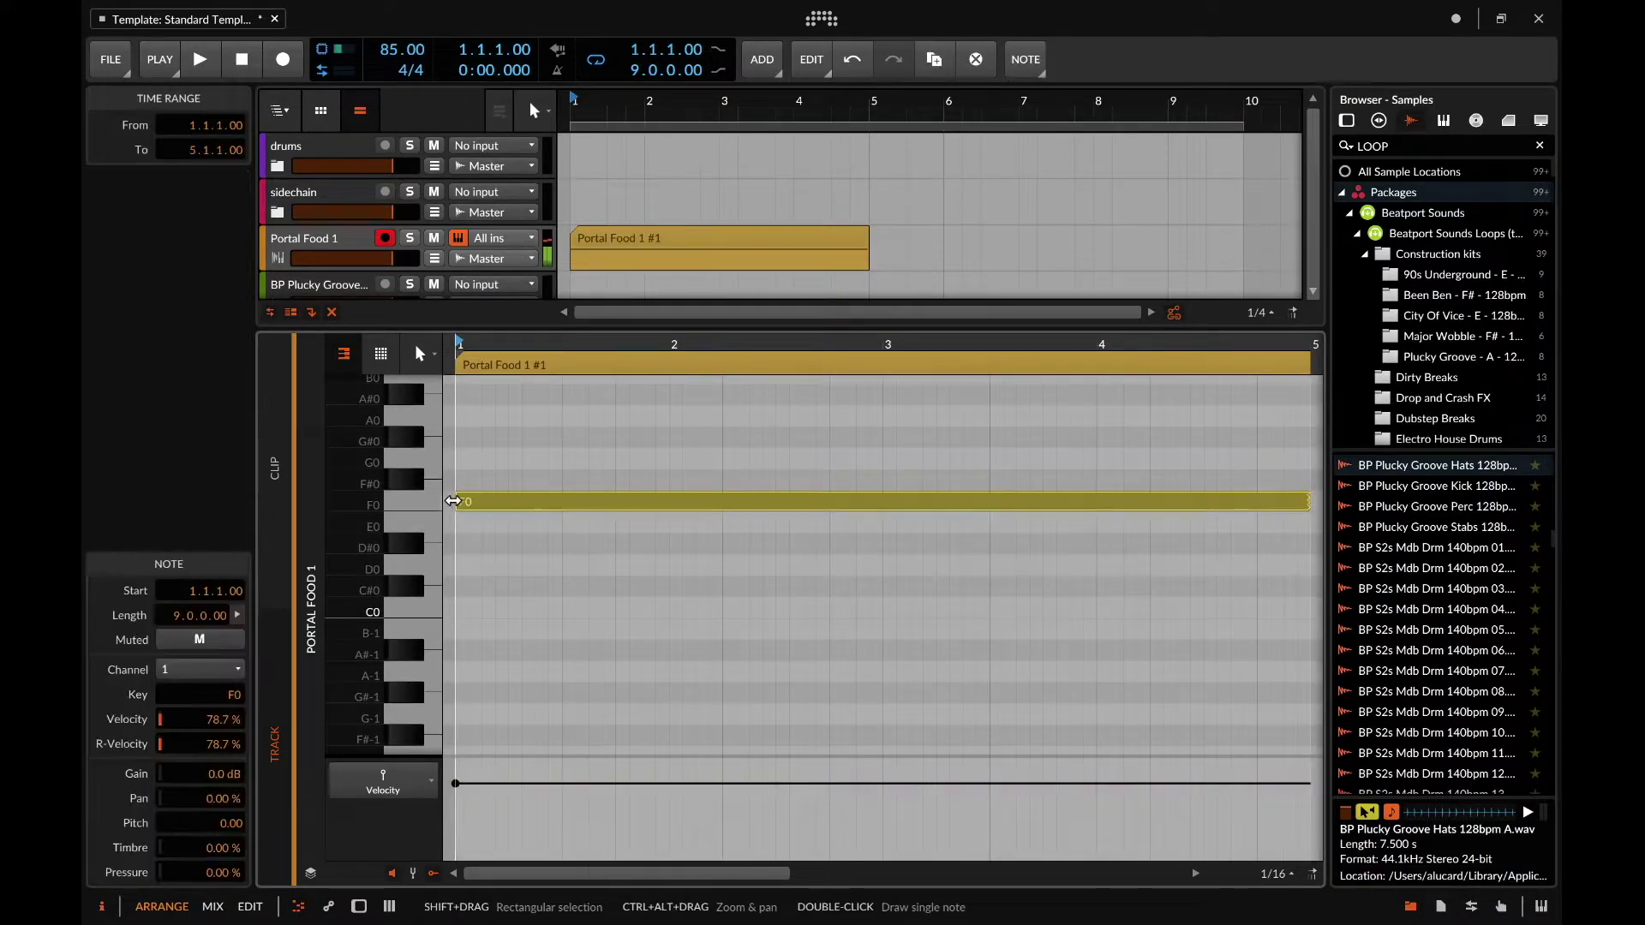
pyautogui.press('d')
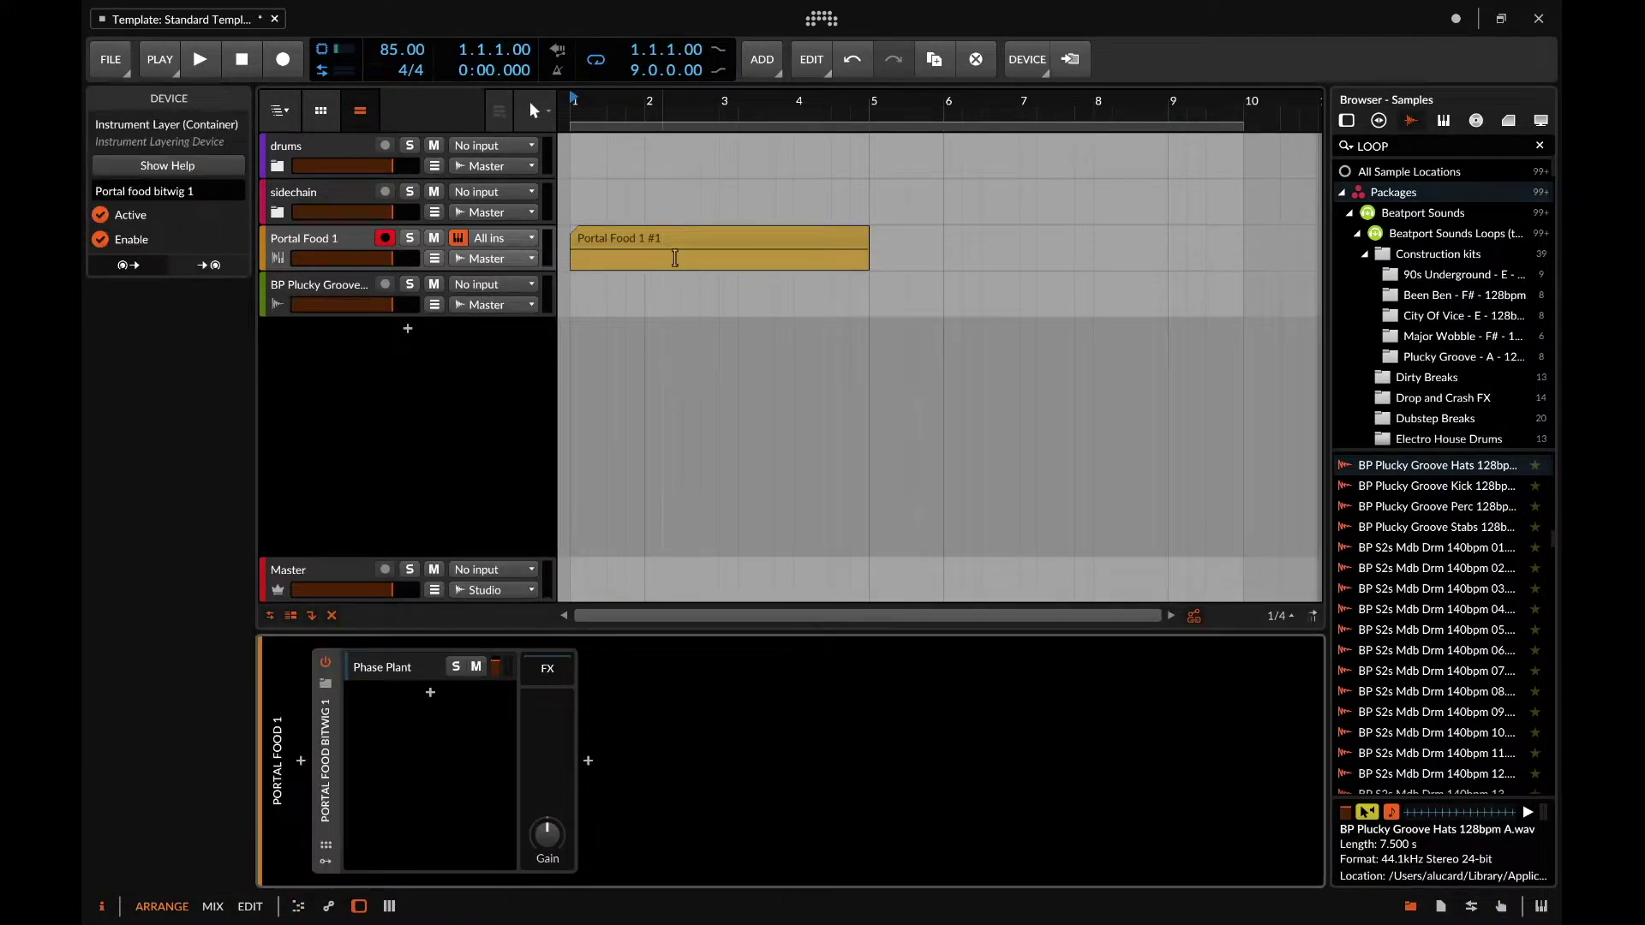
# - Bounce the Portal Food 1 clip in place and move the bounced audio to the BP Plucky Groove track
pyautogui.click(672, 248)
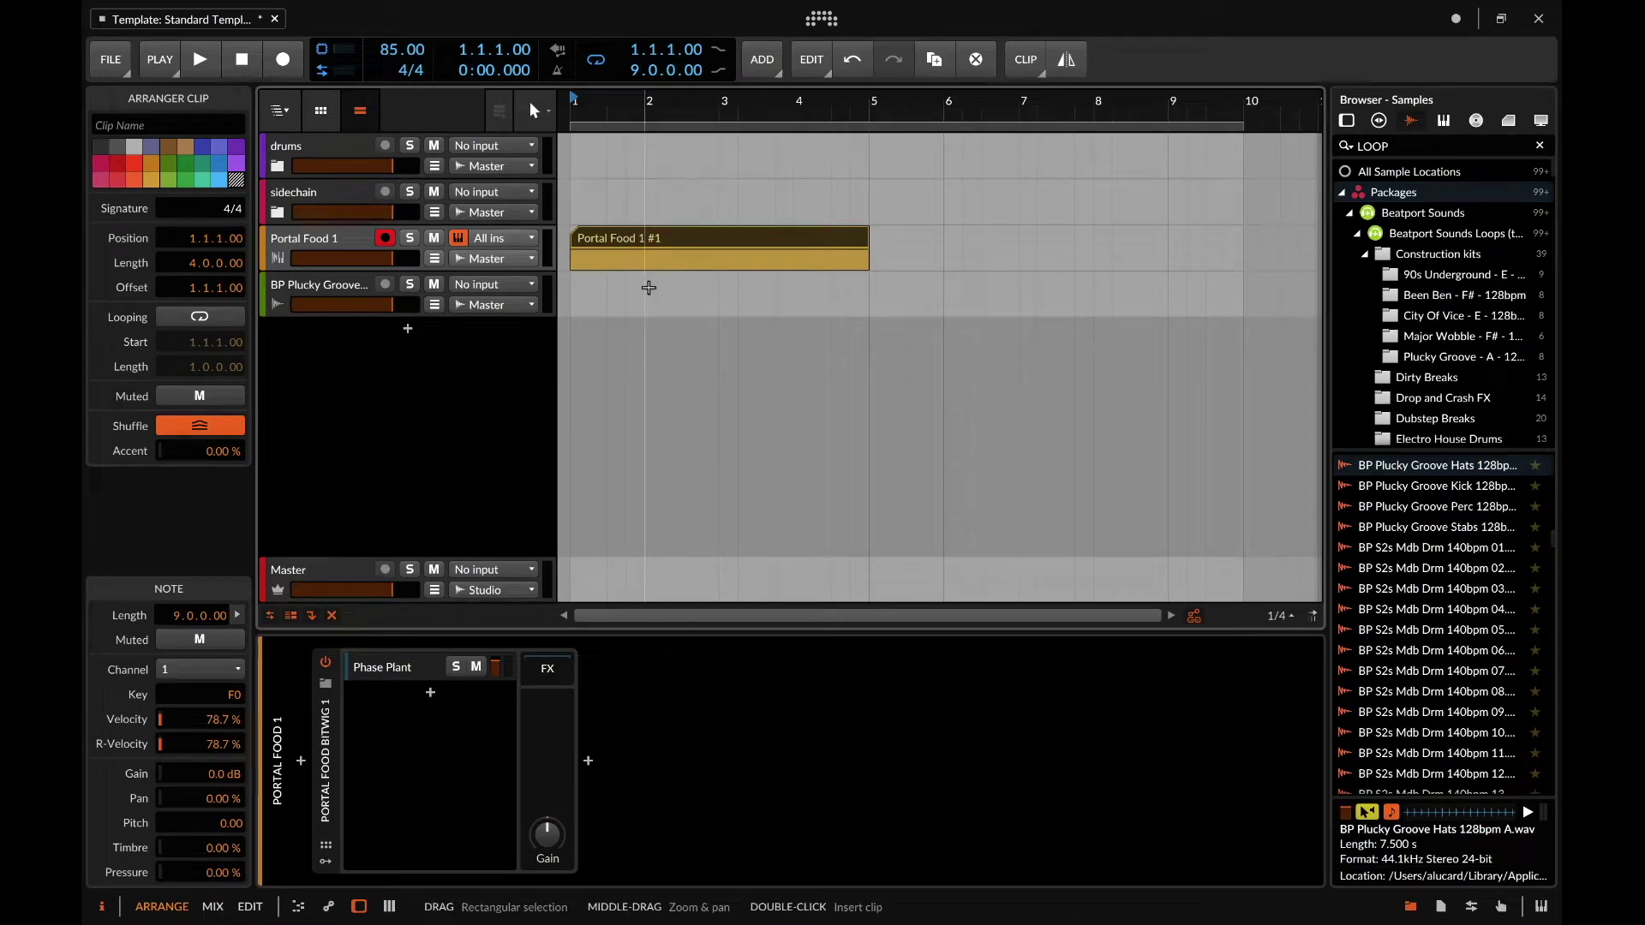
pyautogui.hotkey('ctrl', 'b')
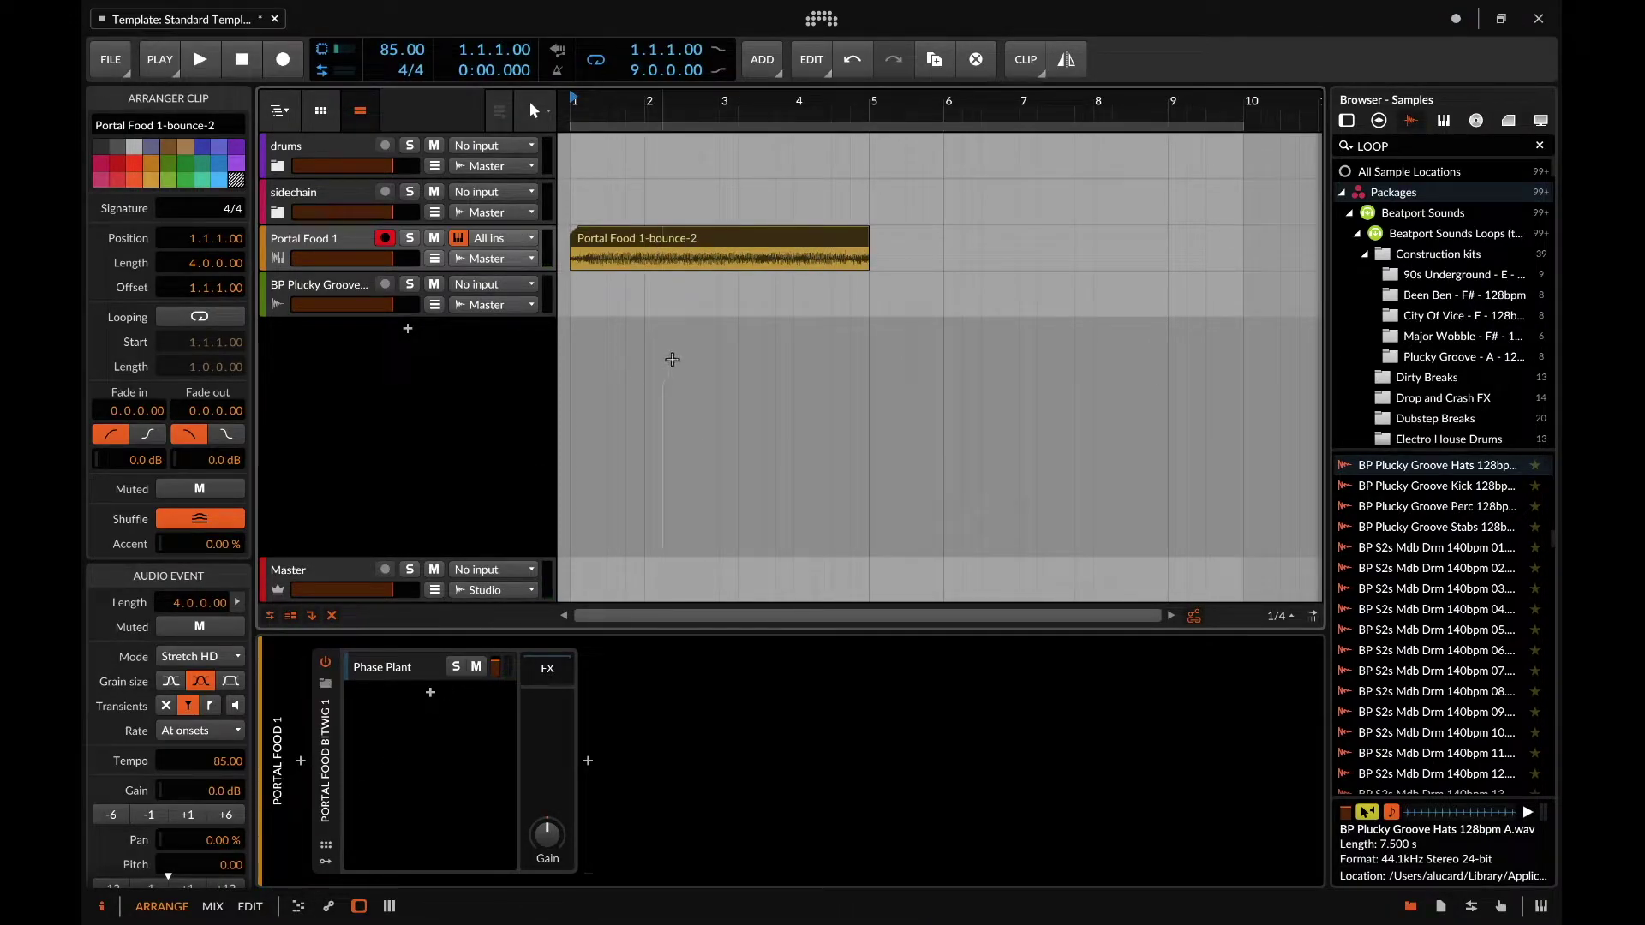
pyautogui.moveTo(701, 231); pyautogui.dragTo(702, 279)
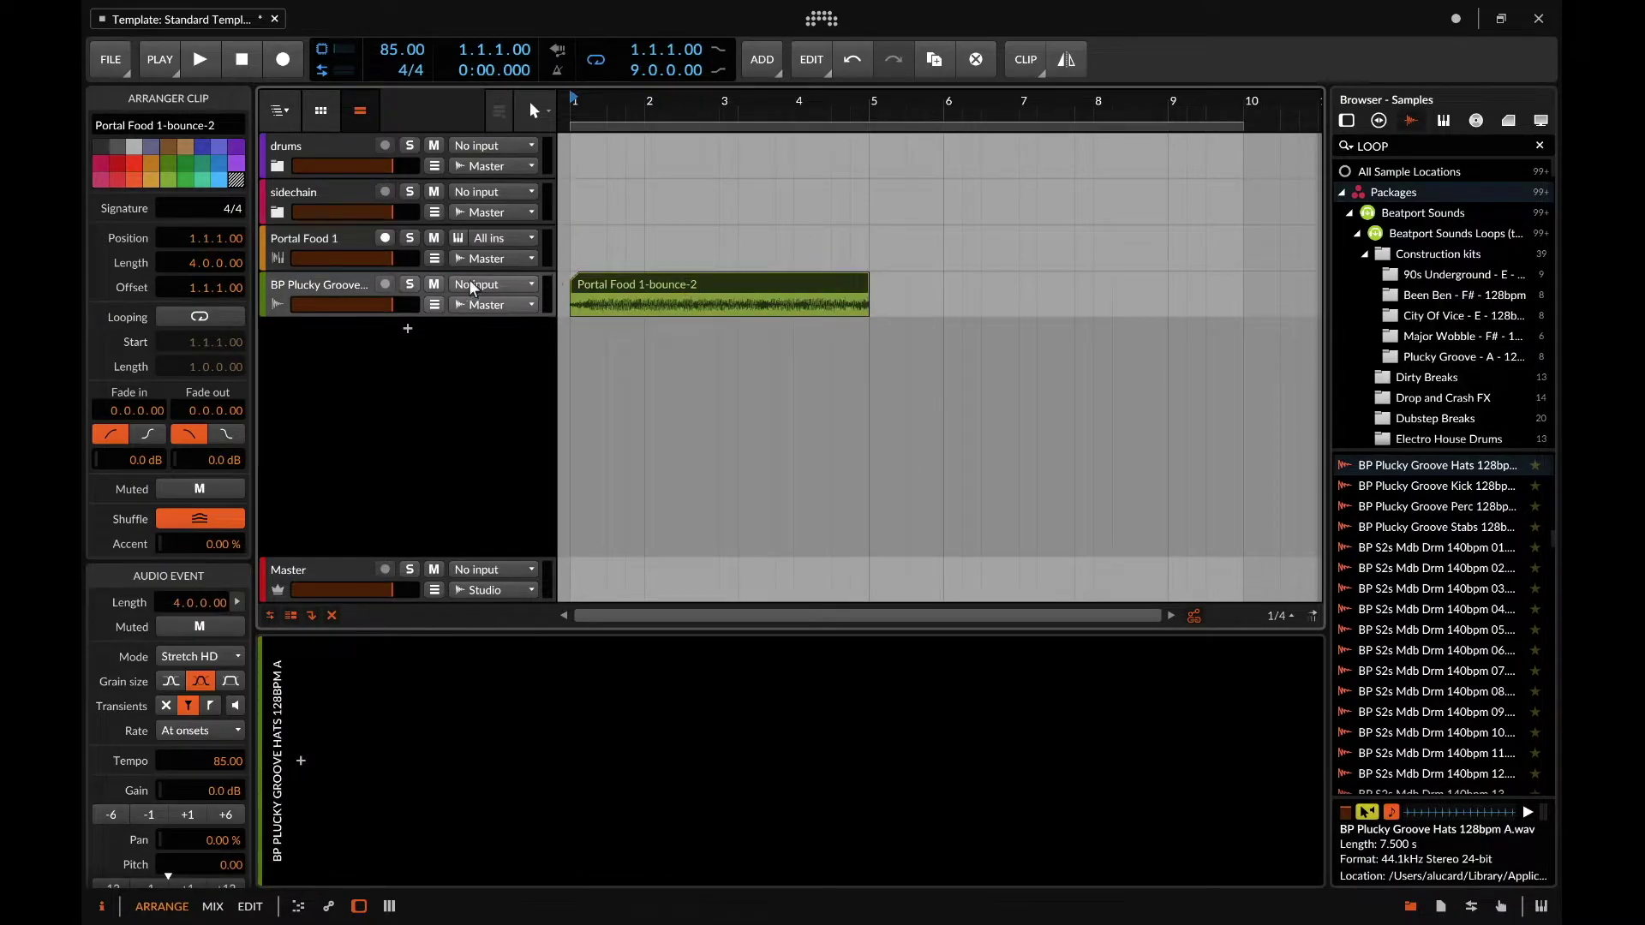
# - Solo the BP Plucky Groove track, play the bounced Portal Food clip and stop playback
pyautogui.click(410, 286)
pyautogui.press('space')
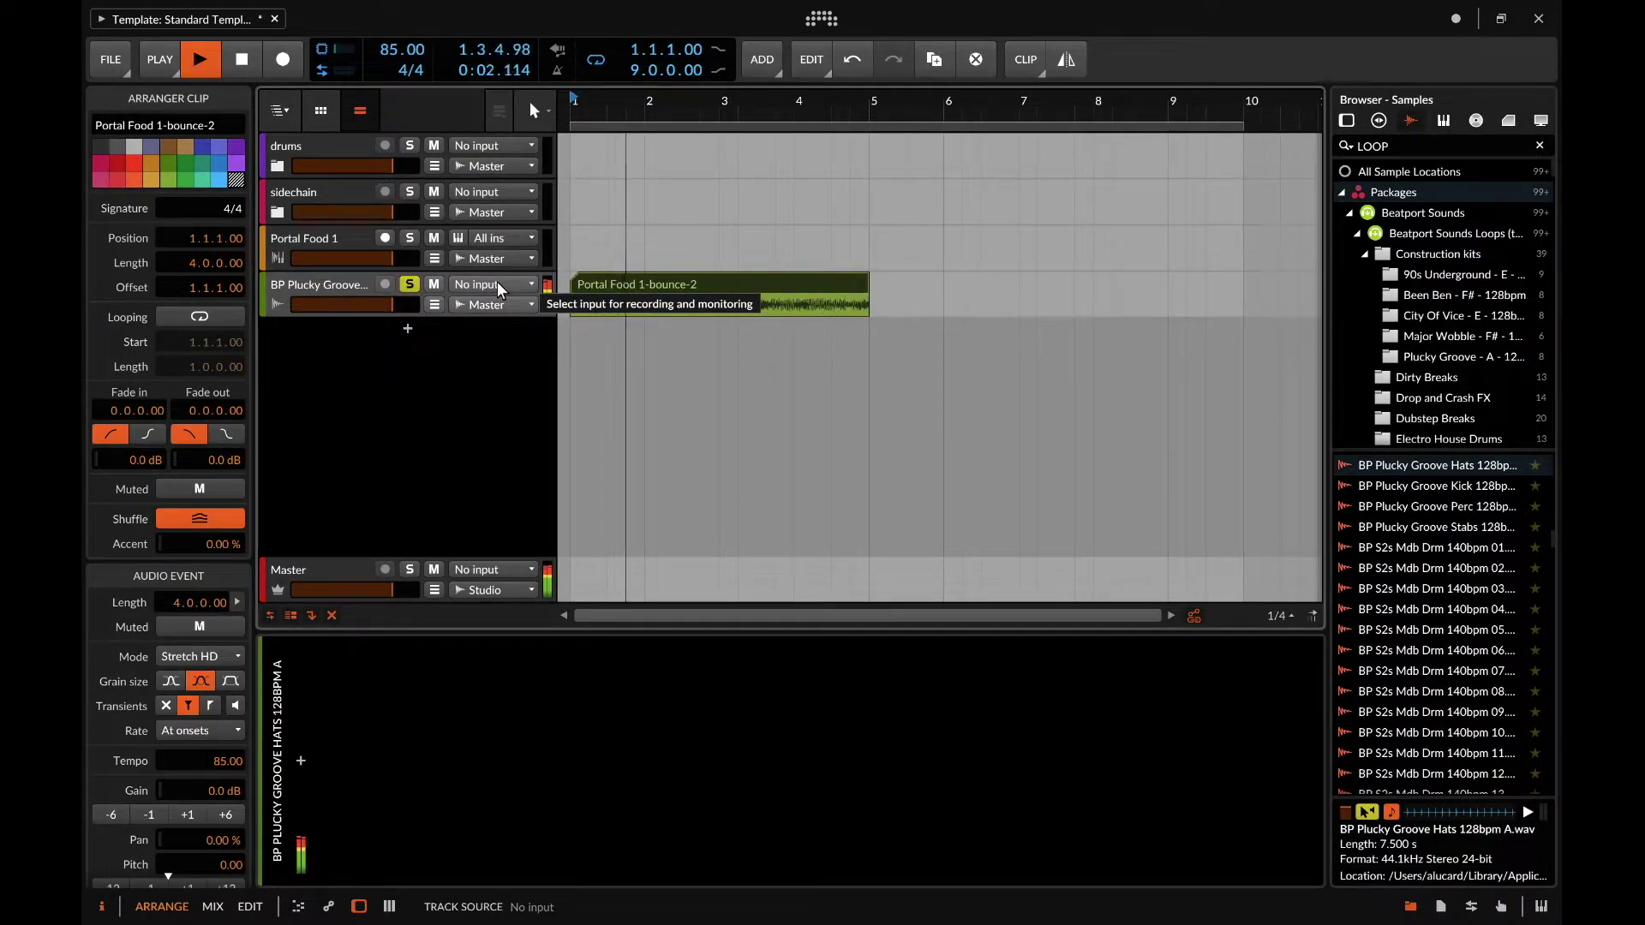
pyautogui.press('space')
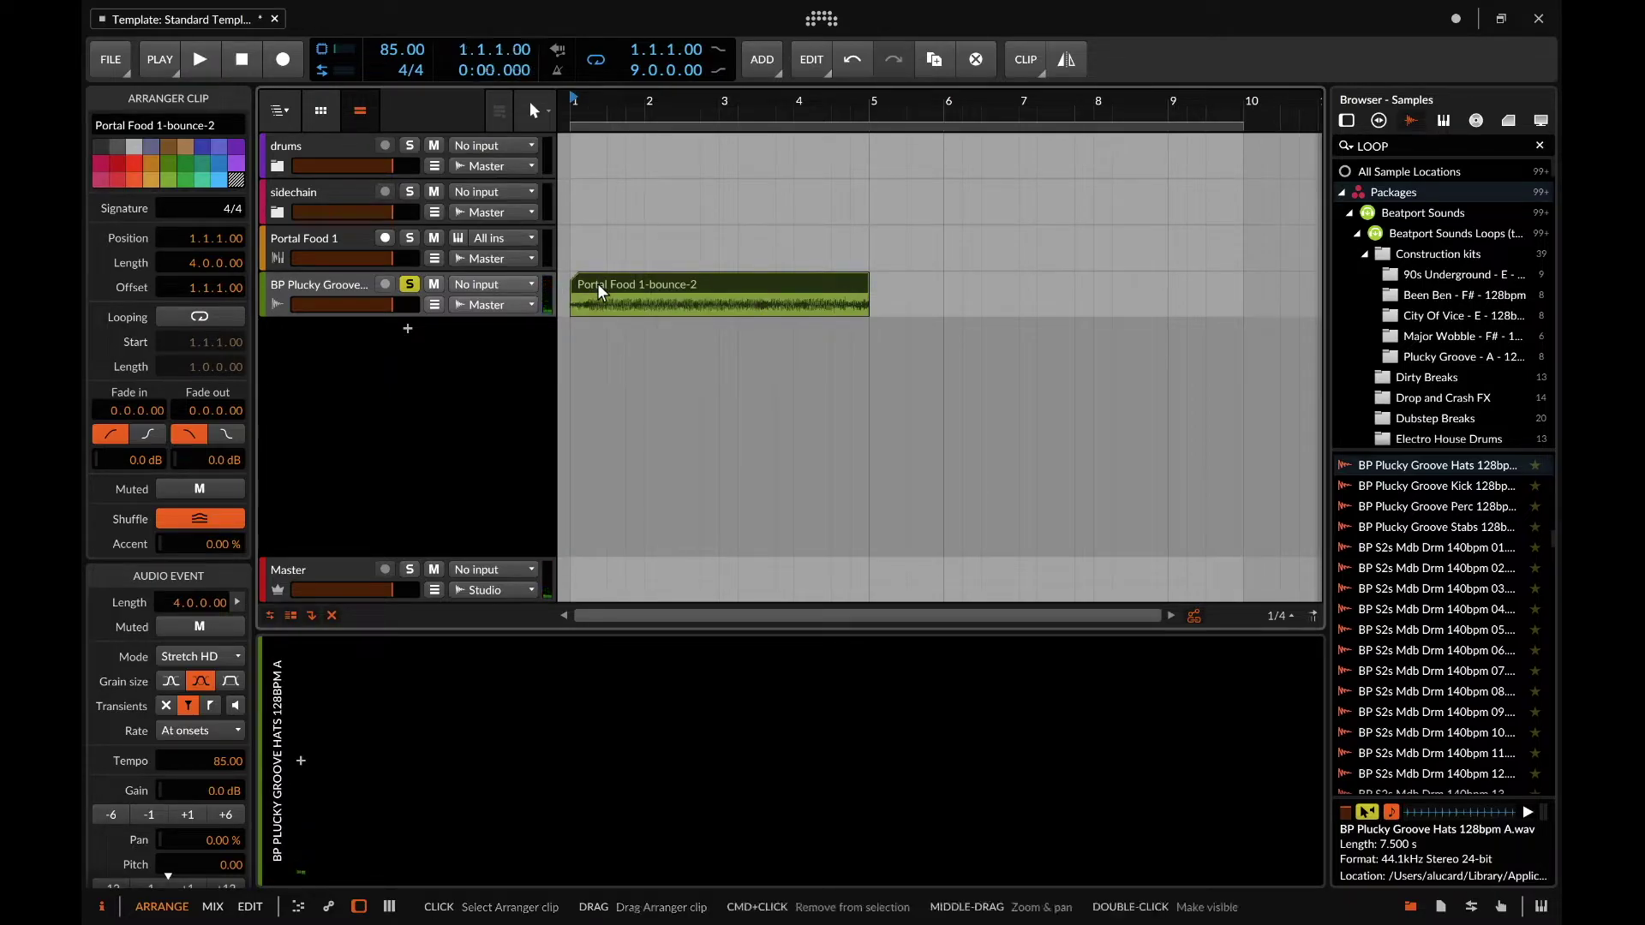
# - Delete the bounced clip from the BP Plucky Groove track and move the Portal Food 1 track into the sidechain group
pyautogui.press('Delete')
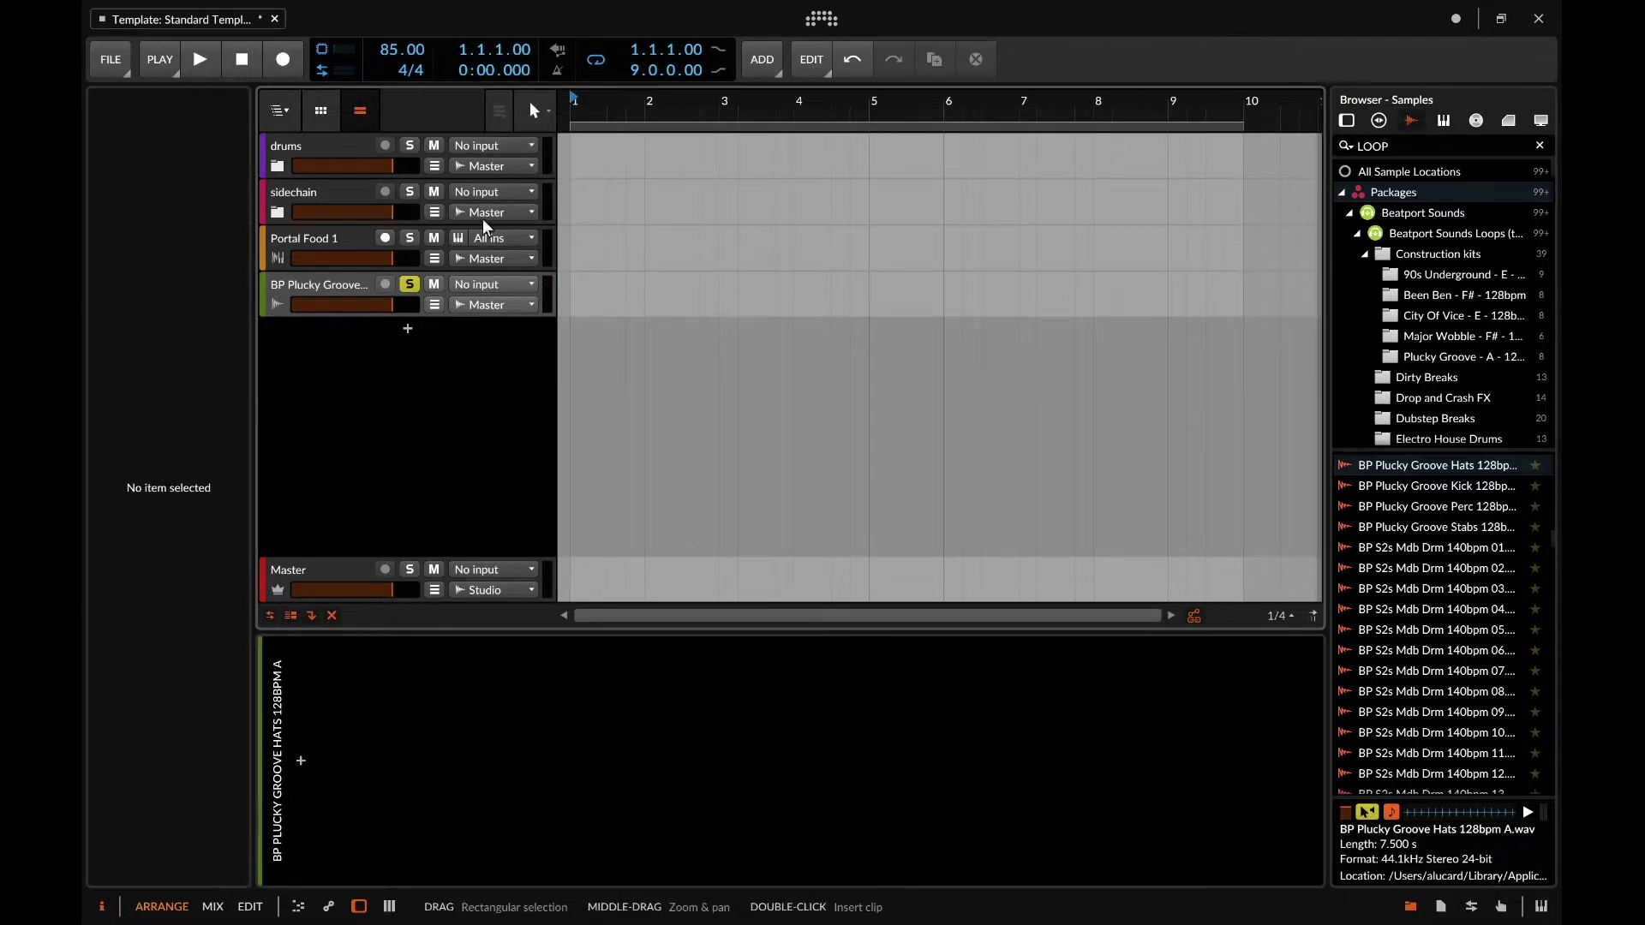
pyautogui.click(310, 247)
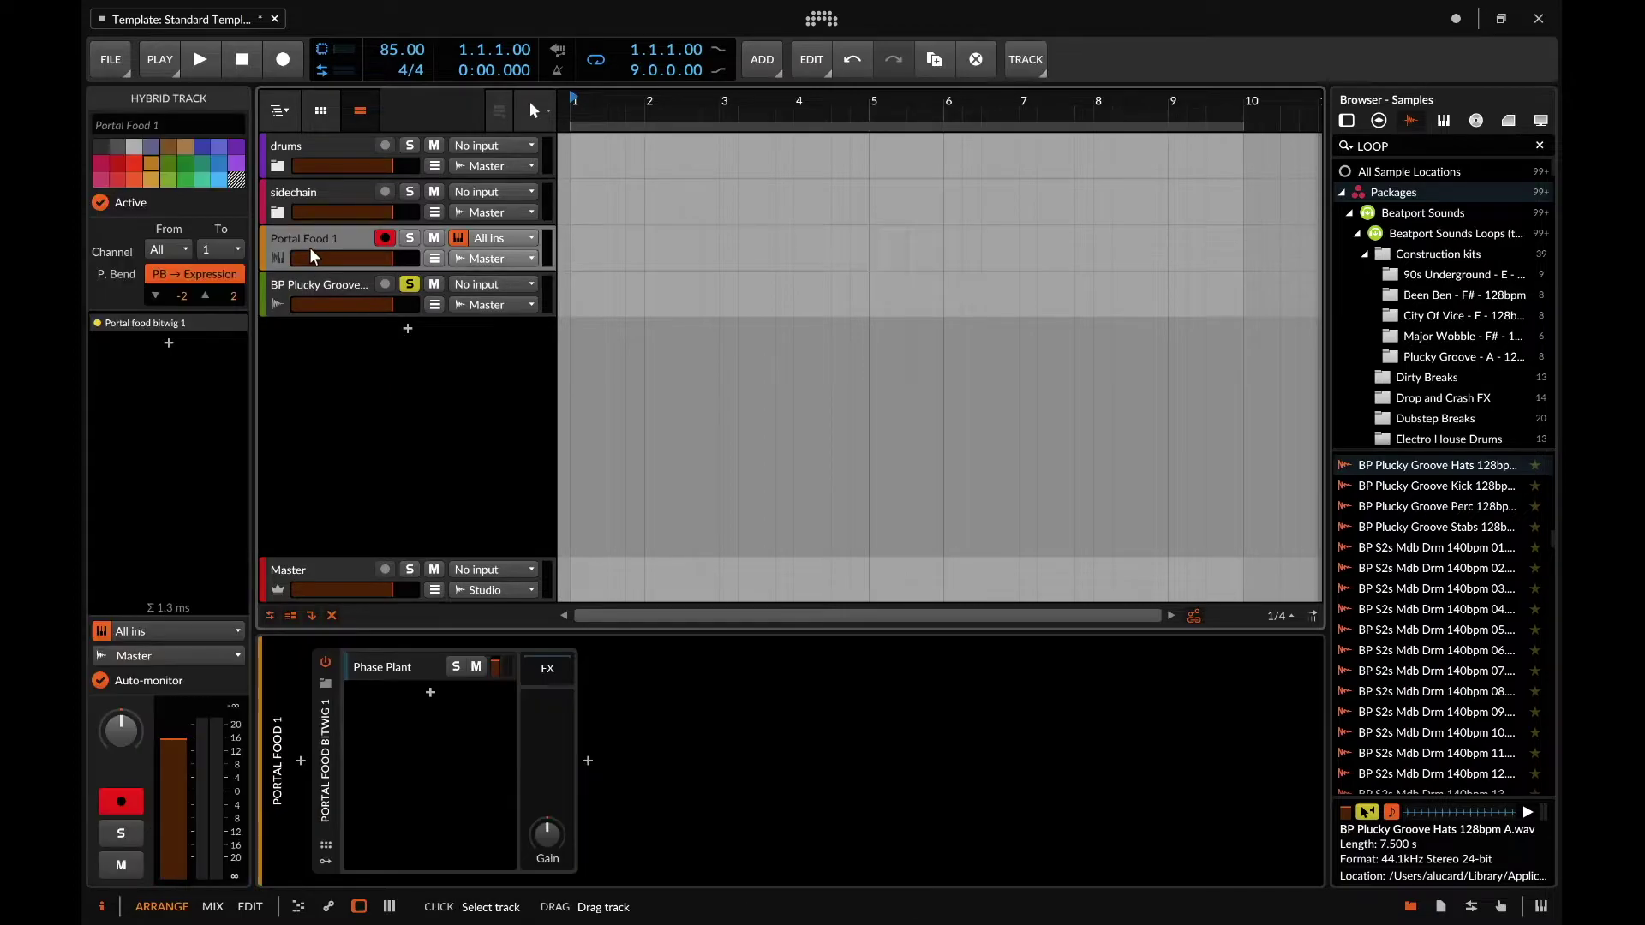
pyautogui.press('Delete')
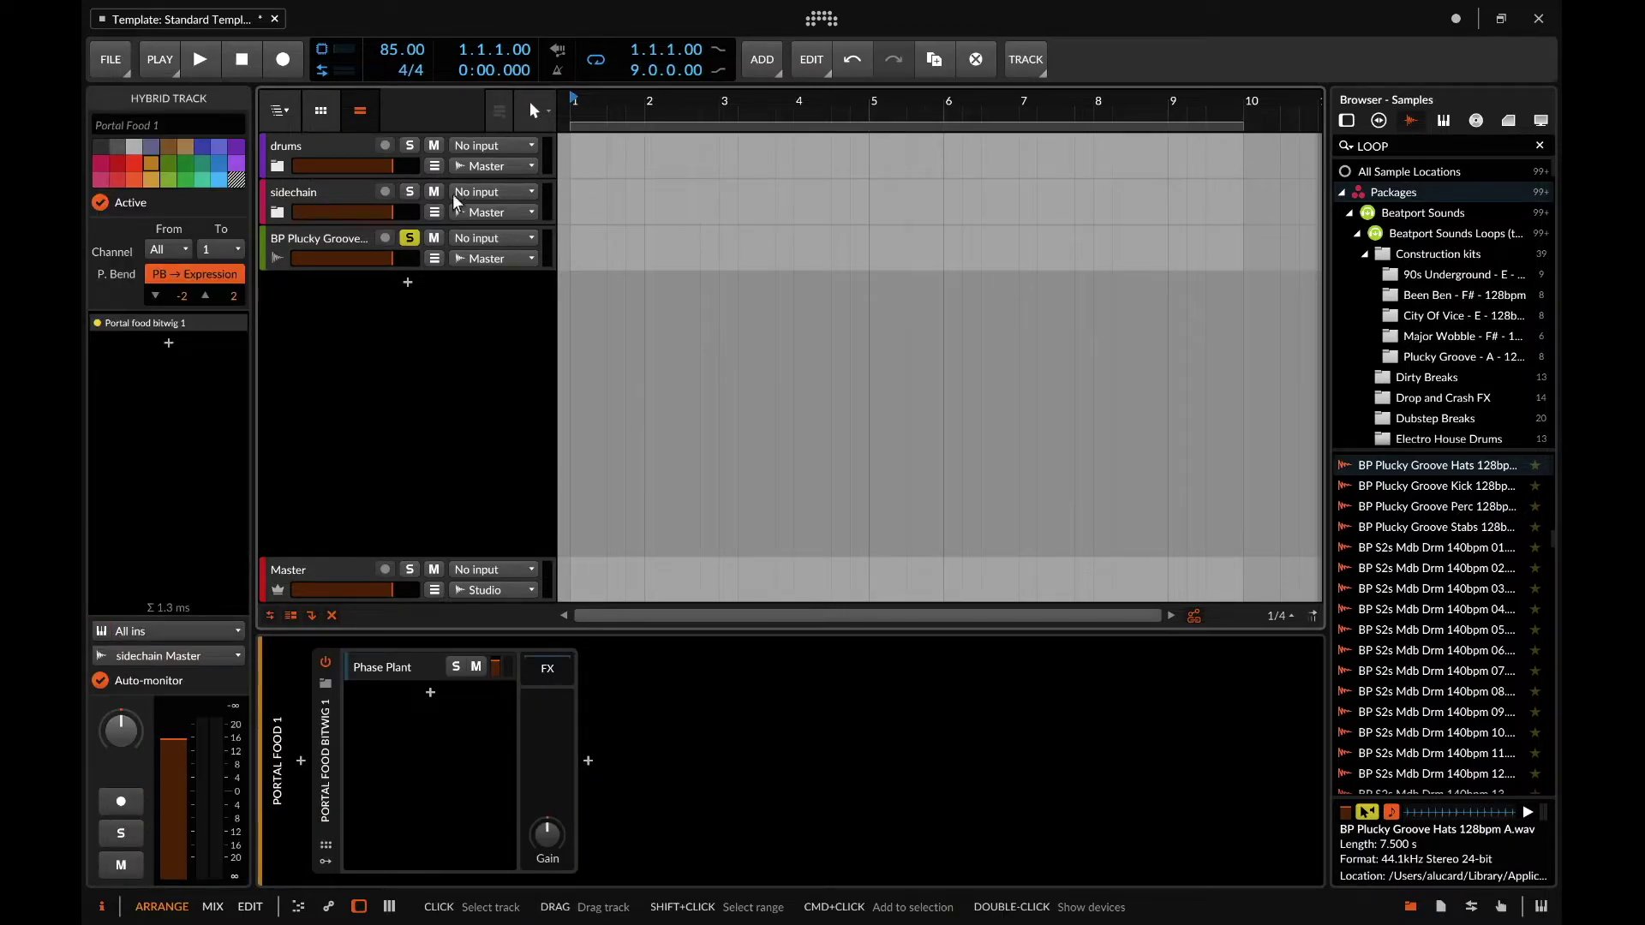
# - Expand the sidechain group and restore the Portal Food 1 clip at bars 1 to 5 on its track
pyautogui.moveTo(574, 196); pyautogui.dragTo(1171, 232)
pyautogui.click(327, 192)
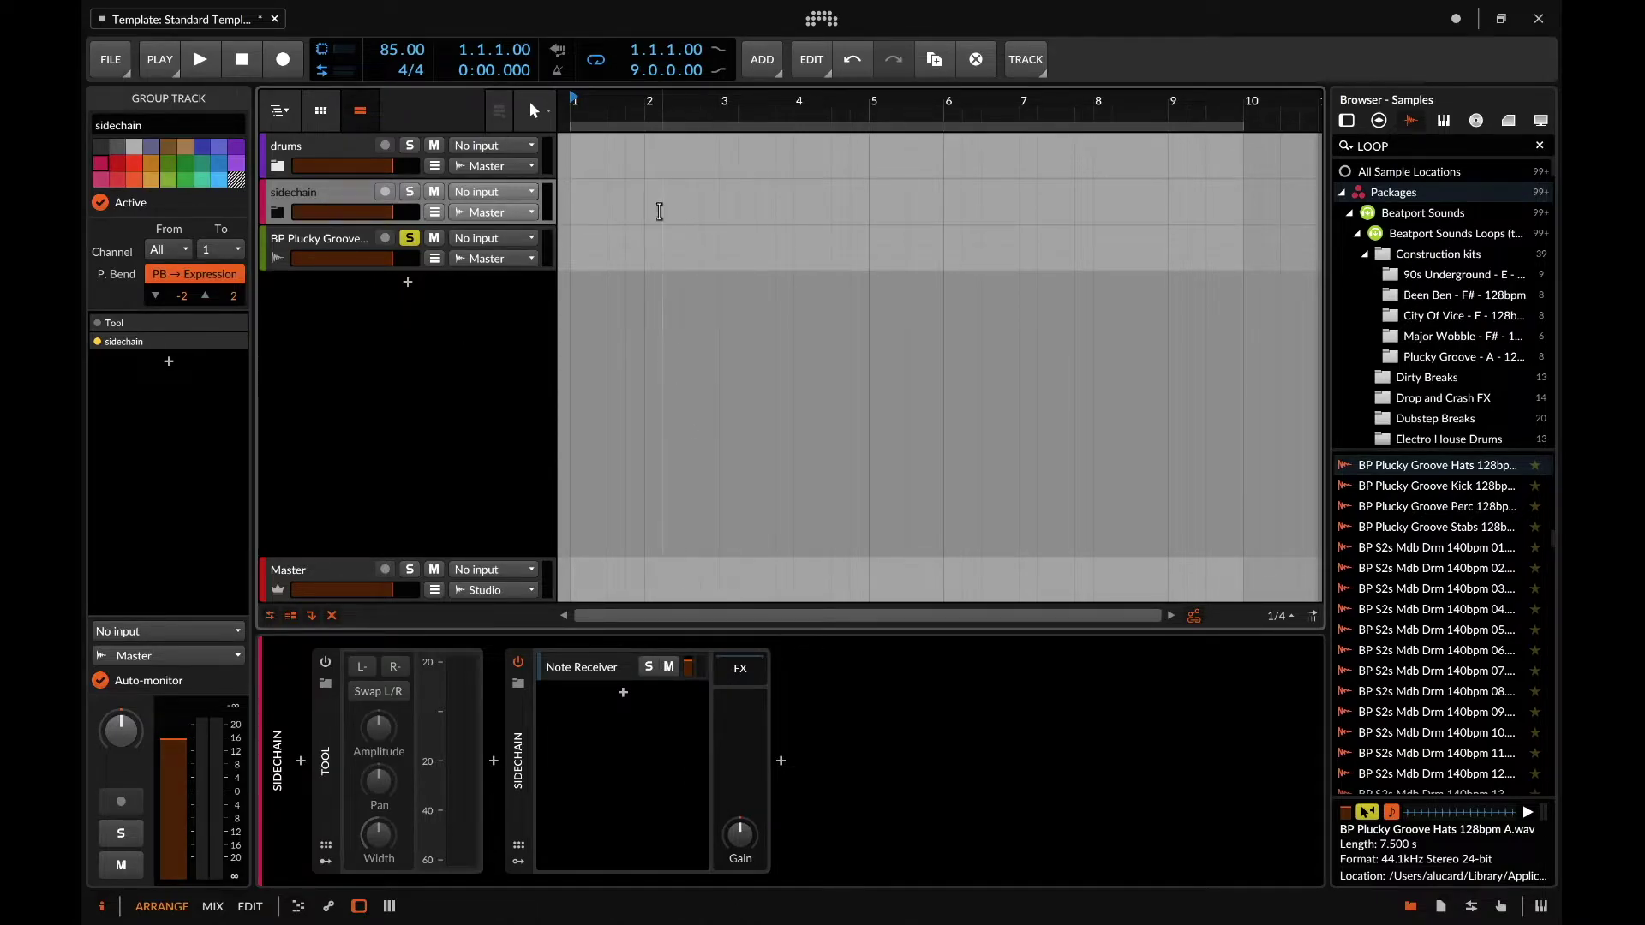
pyautogui.click(574, 212)
pyautogui.hotkey('ctrl', 'z')
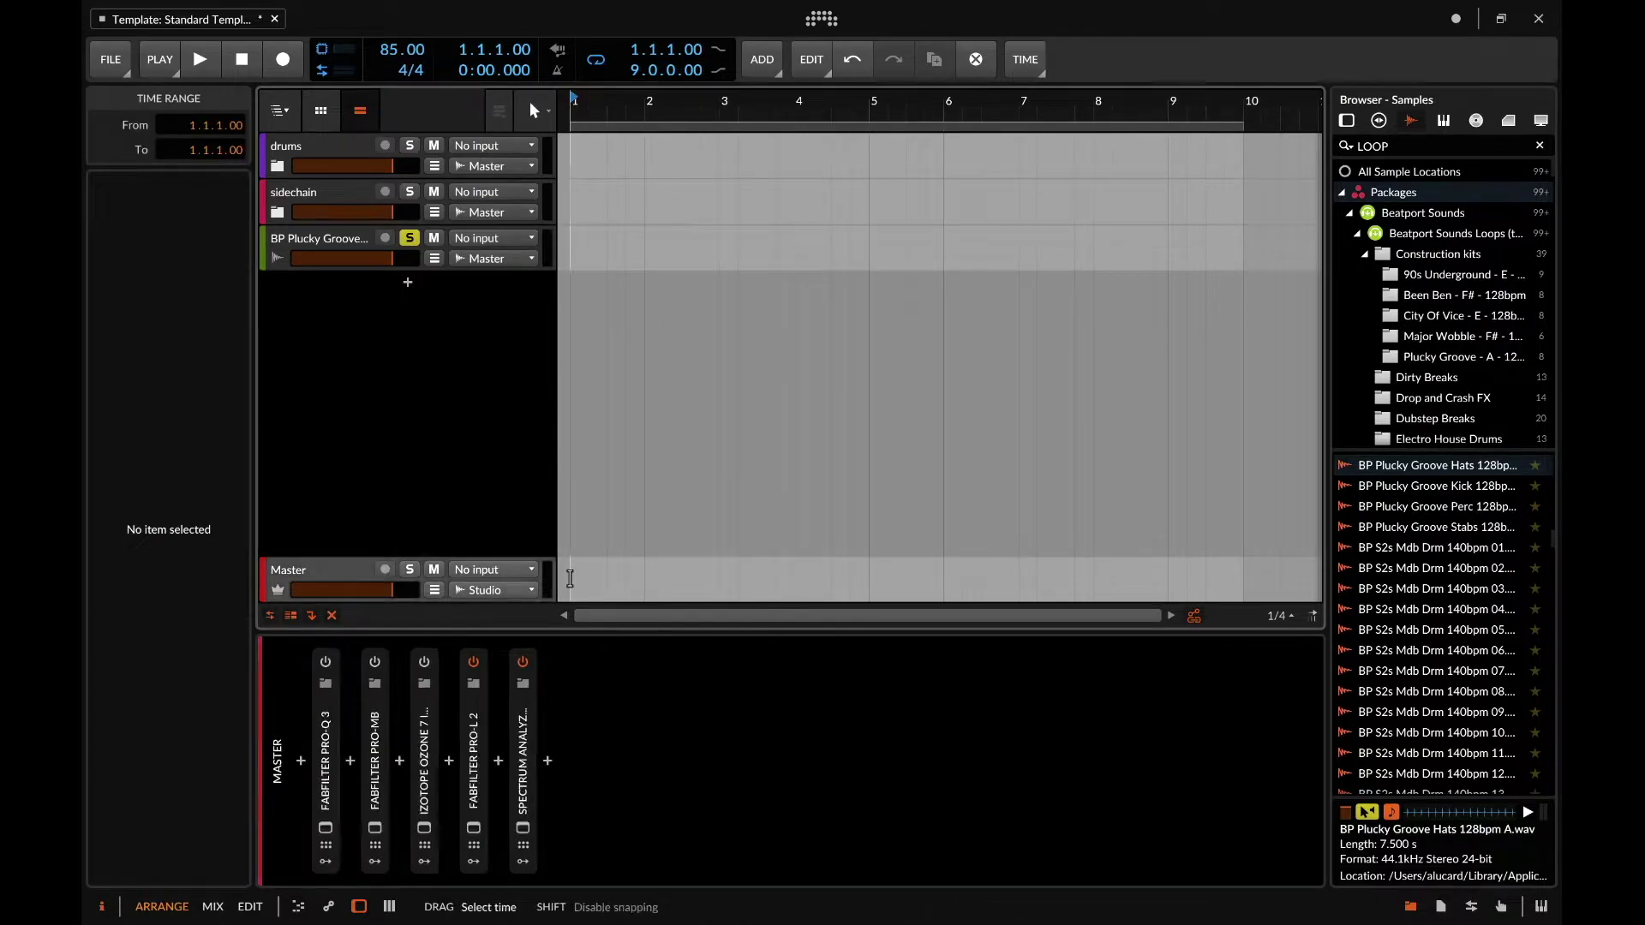
pyautogui.click(292, 278)
pyautogui.moveTo(291, 275); pyautogui.dragTo(290, 225)
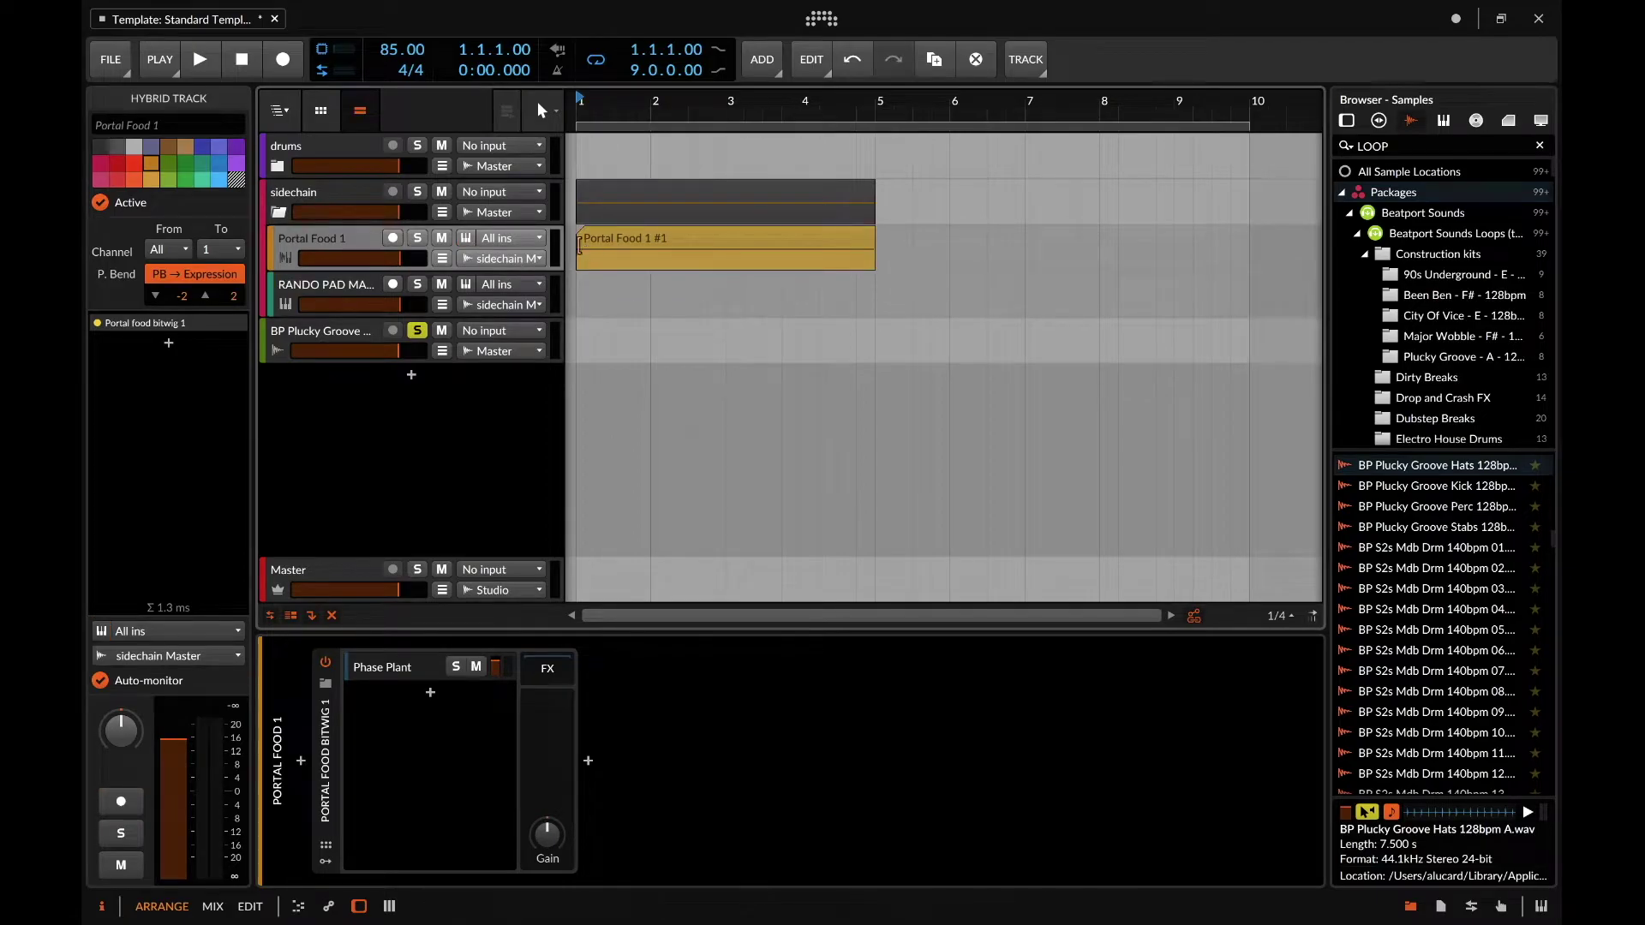
# - Create a clip from bar 1 to bar 5 on the Master track and bounce it in place
pyautogui.doubleClick(612, 579)
pyautogui.moveTo(650, 569); pyautogui.dragTo(838, 570)
pyautogui.rightClick(851, 568)
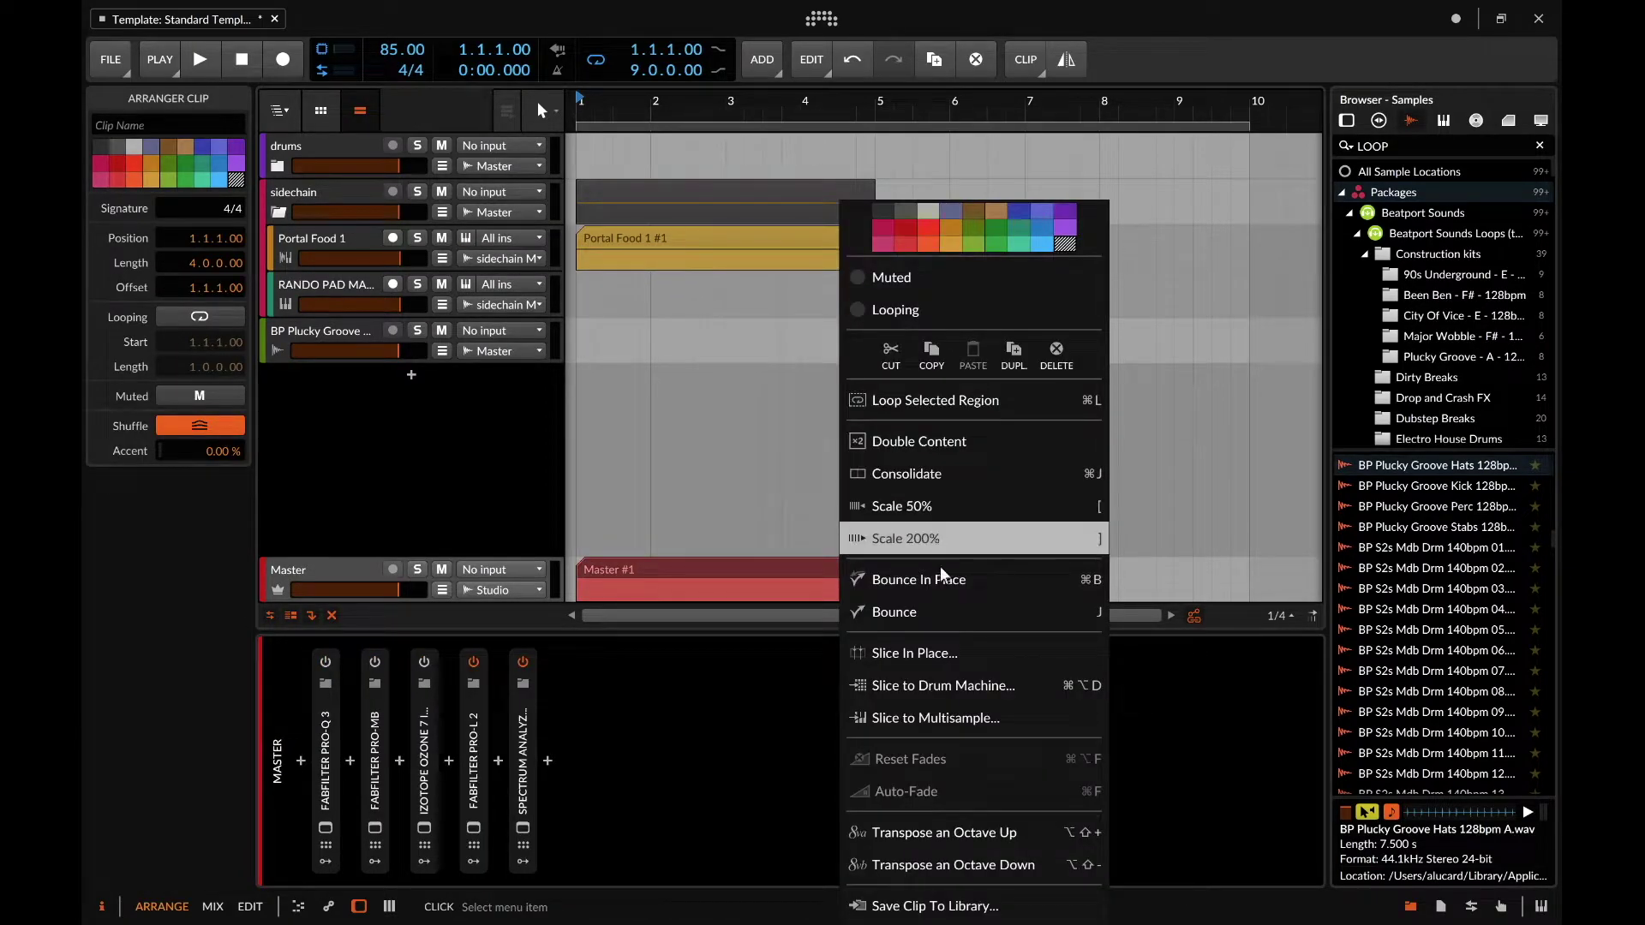
pyautogui.click(939, 573)
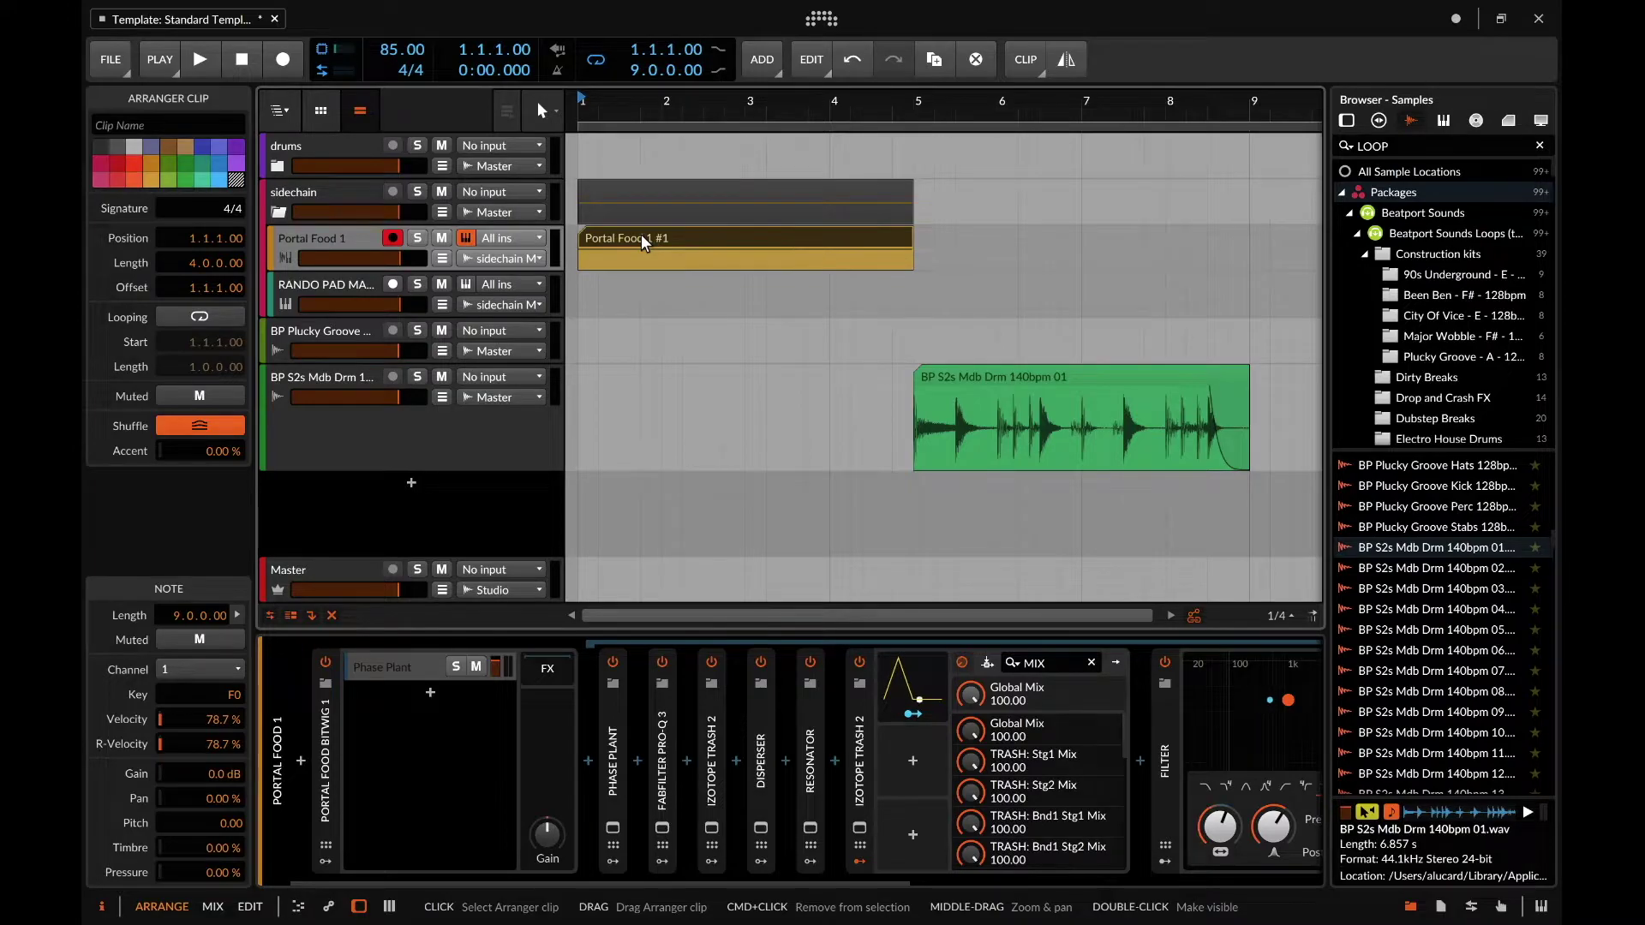
# - Bounce the Portal Food 1 clip to a copy further along its own track, and delete the bounced Master clip
pyautogui.moveTo(641, 233); pyautogui.dragTo(936, 275)
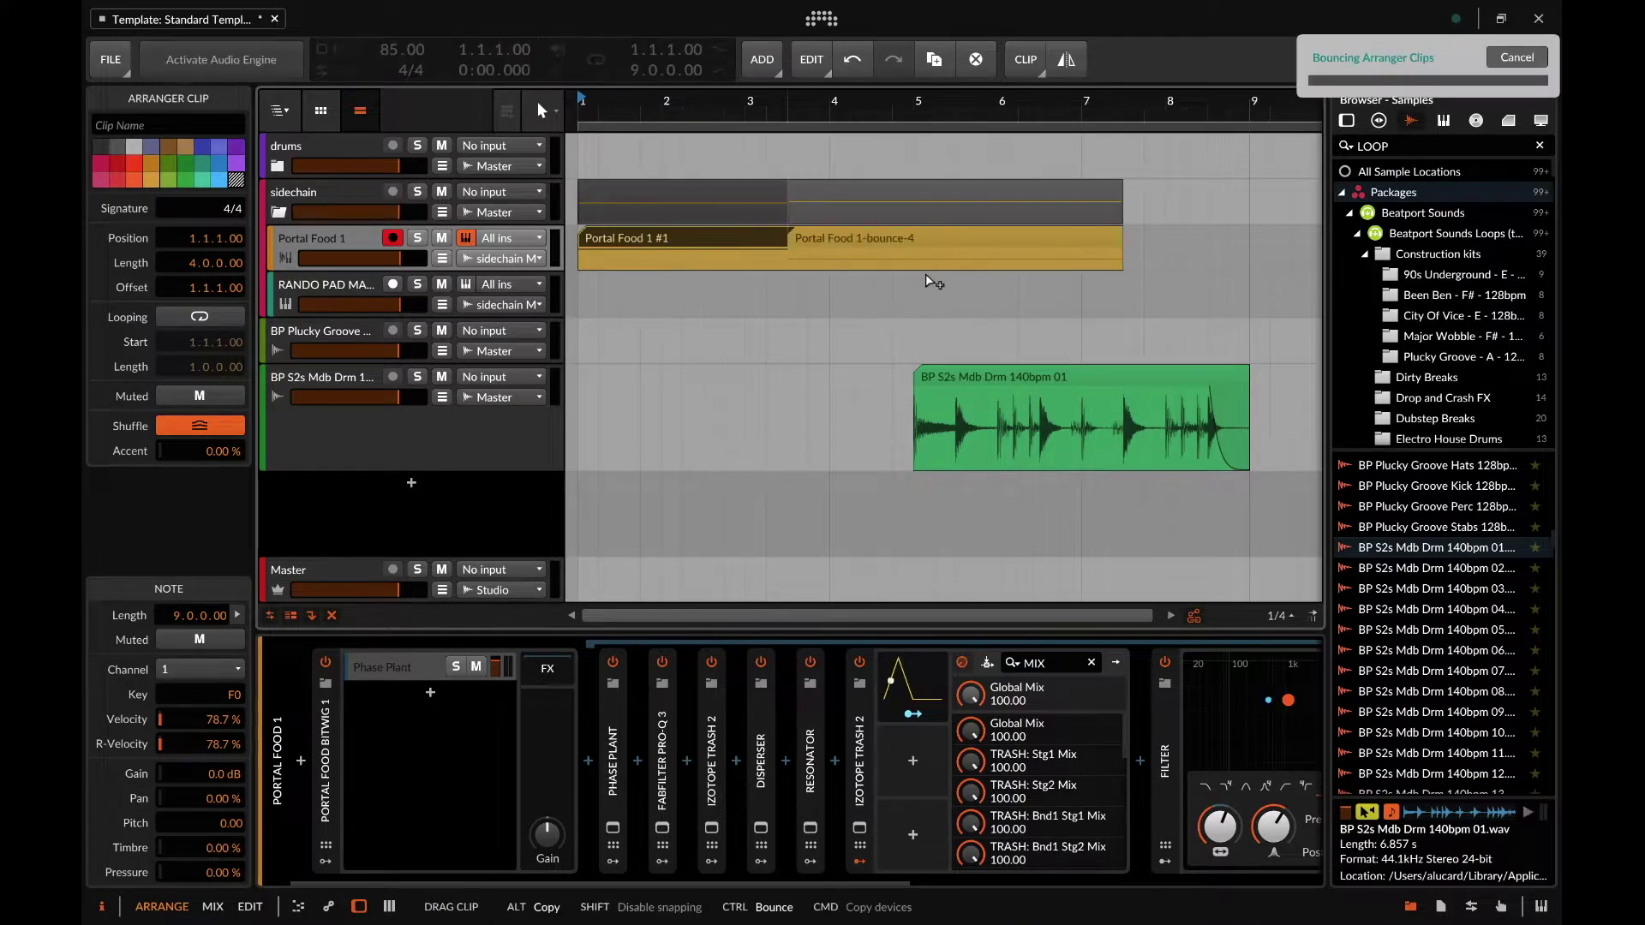
pyautogui.click(984, 253)
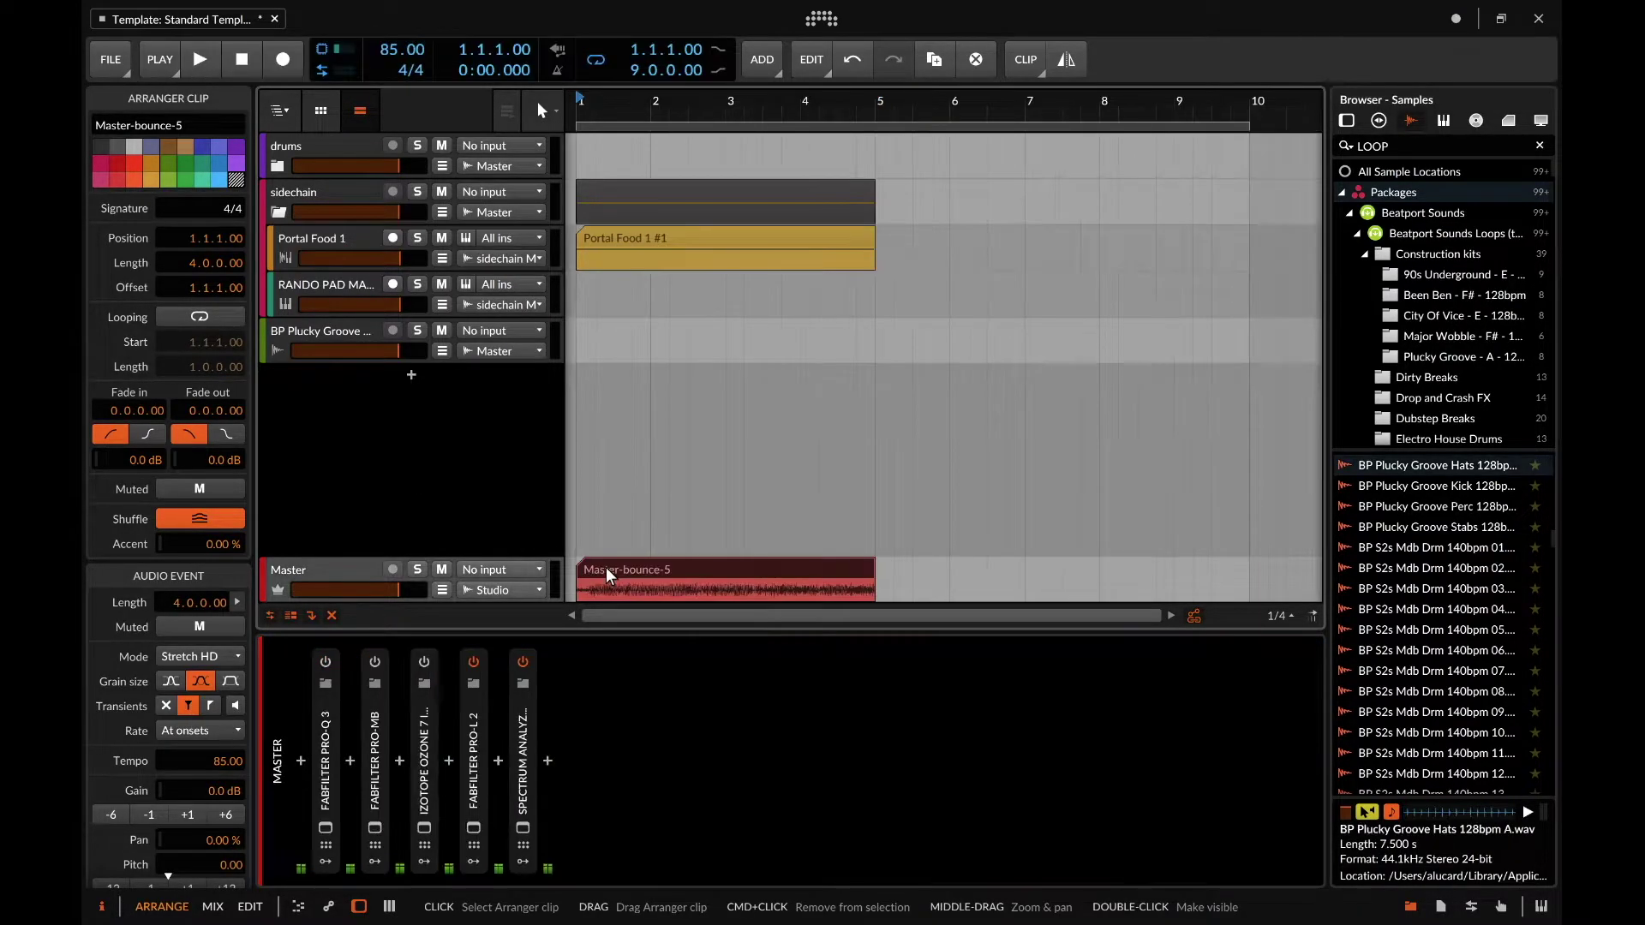
pyautogui.click(605, 567)
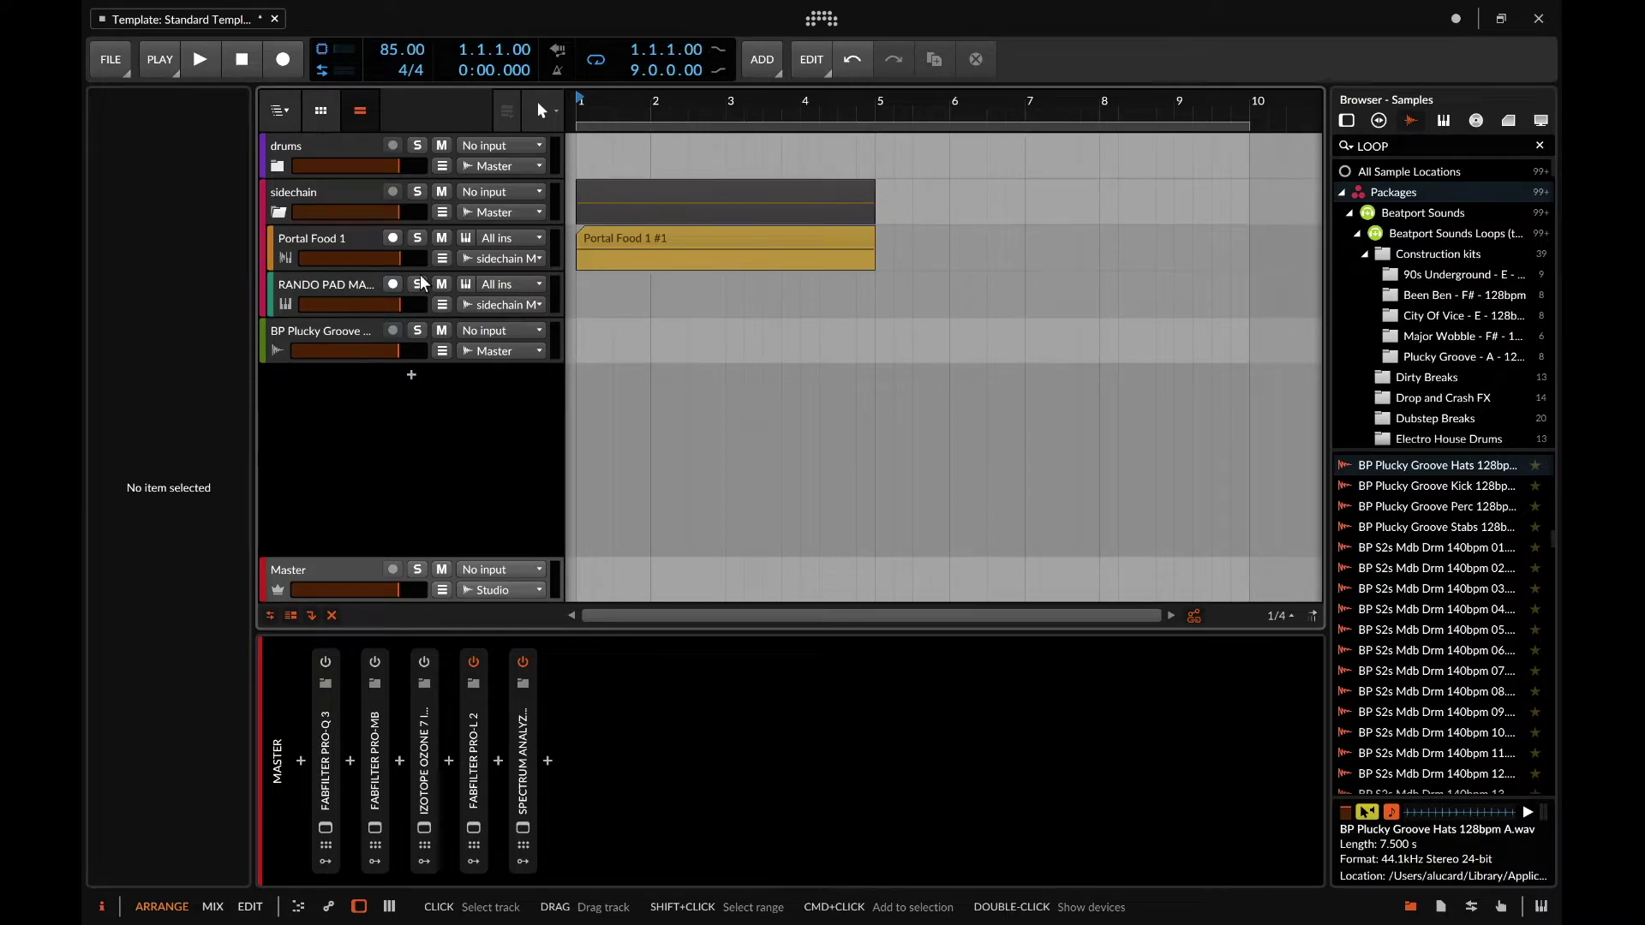
# - Filter the expanded iZotope Trash 2 plug-in's parameters on the Portal Food 1 track by "MIX" and choose Global Mix
pyautogui.click(360, 252)
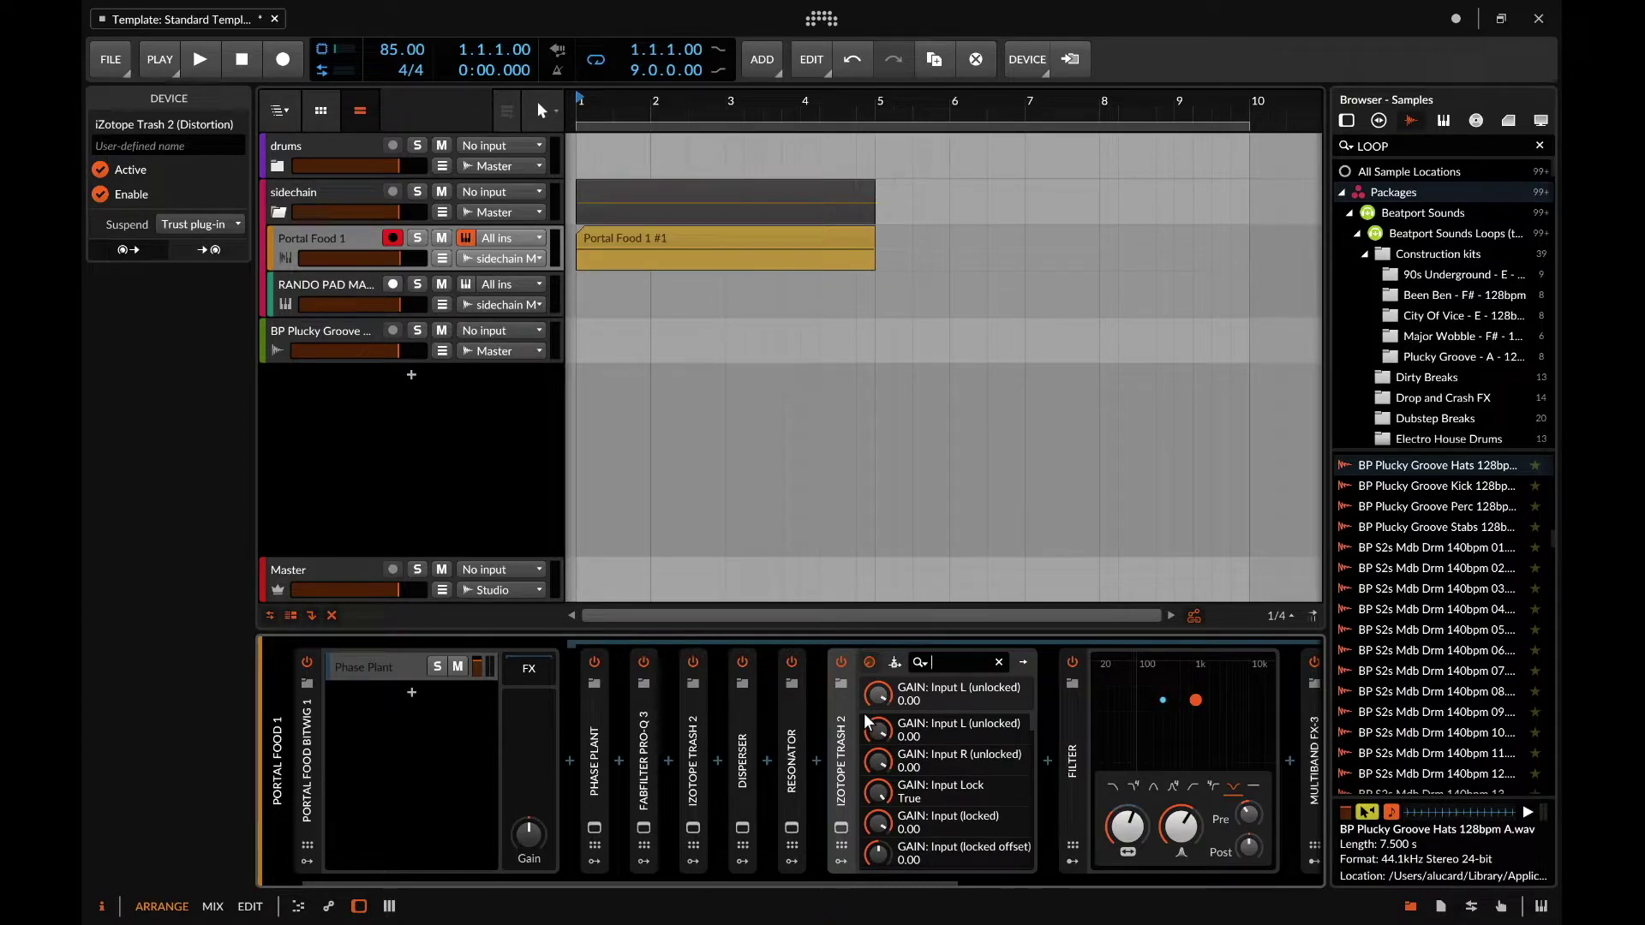
pyautogui.click(895, 666)
pyautogui.click(891, 664)
pyautogui.write('MIX')
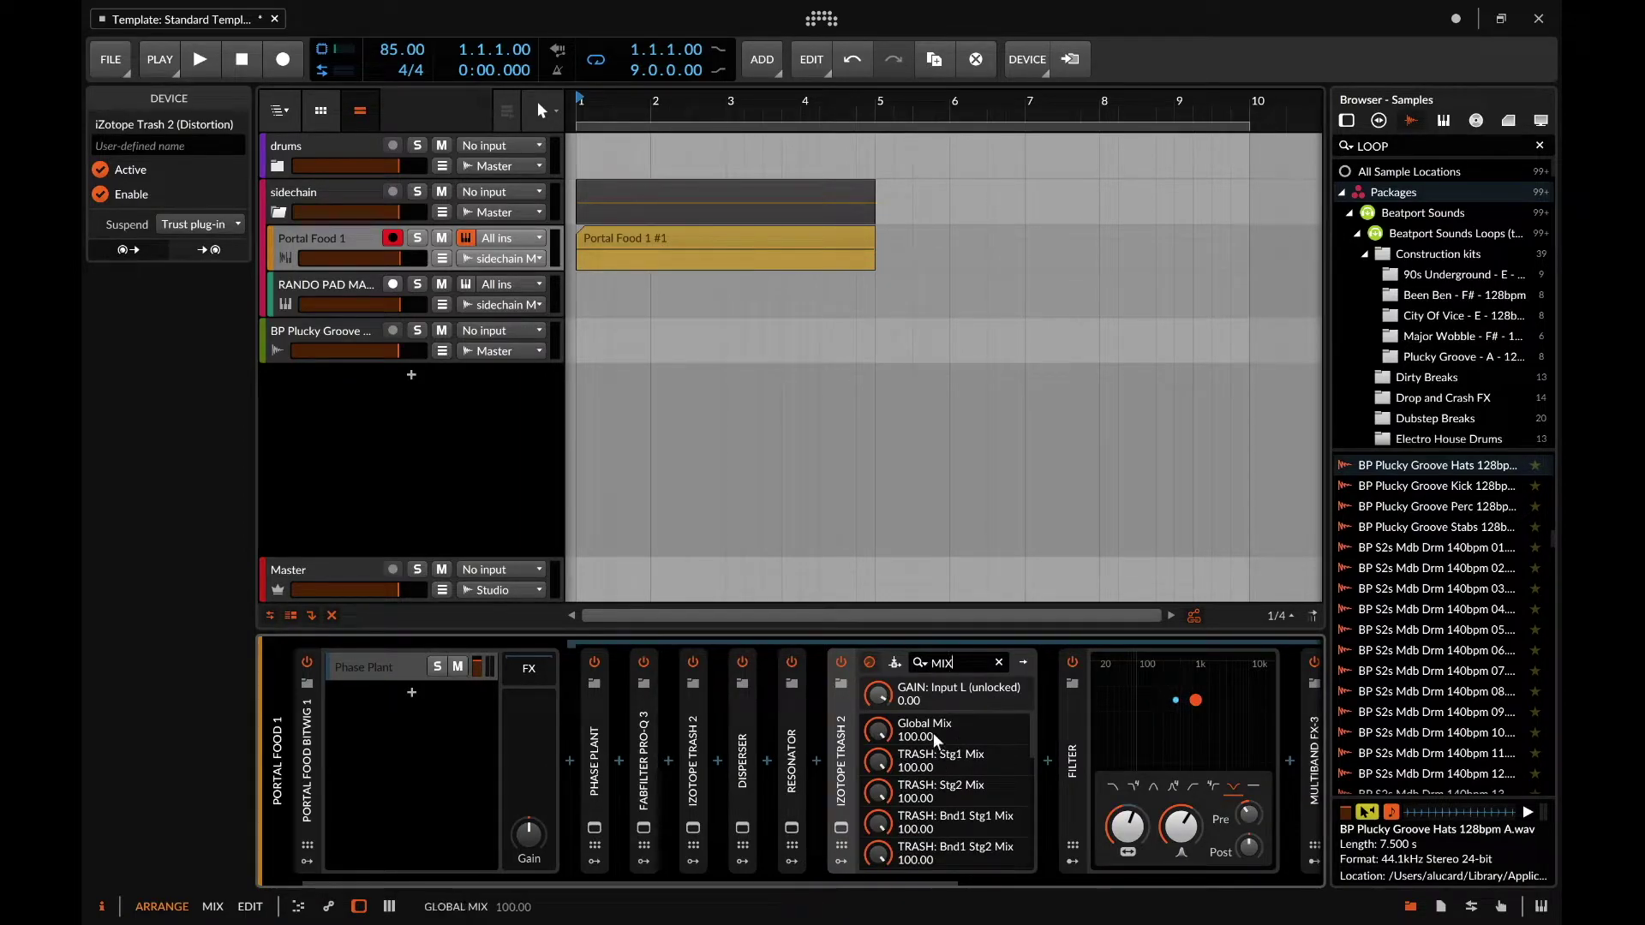
pyautogui.click(922, 723)
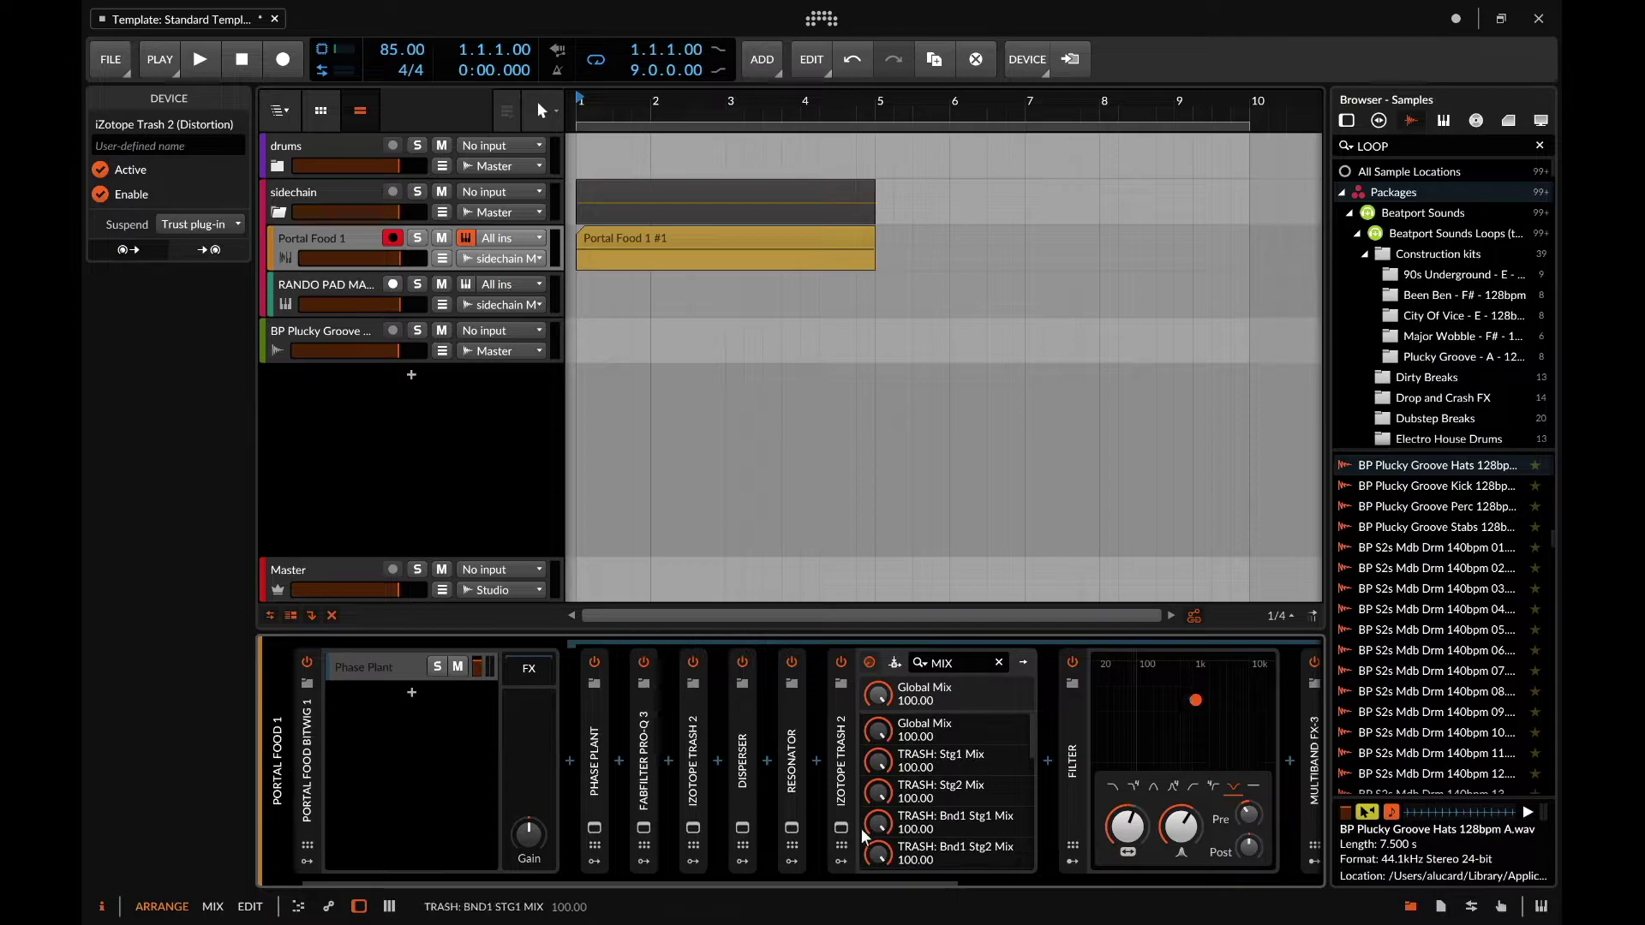
# - Show the modulators of the expanded iZotope Trash 2 plug-in and add a 4-Stage modulator in the first slot
pyautogui.click(838, 861)
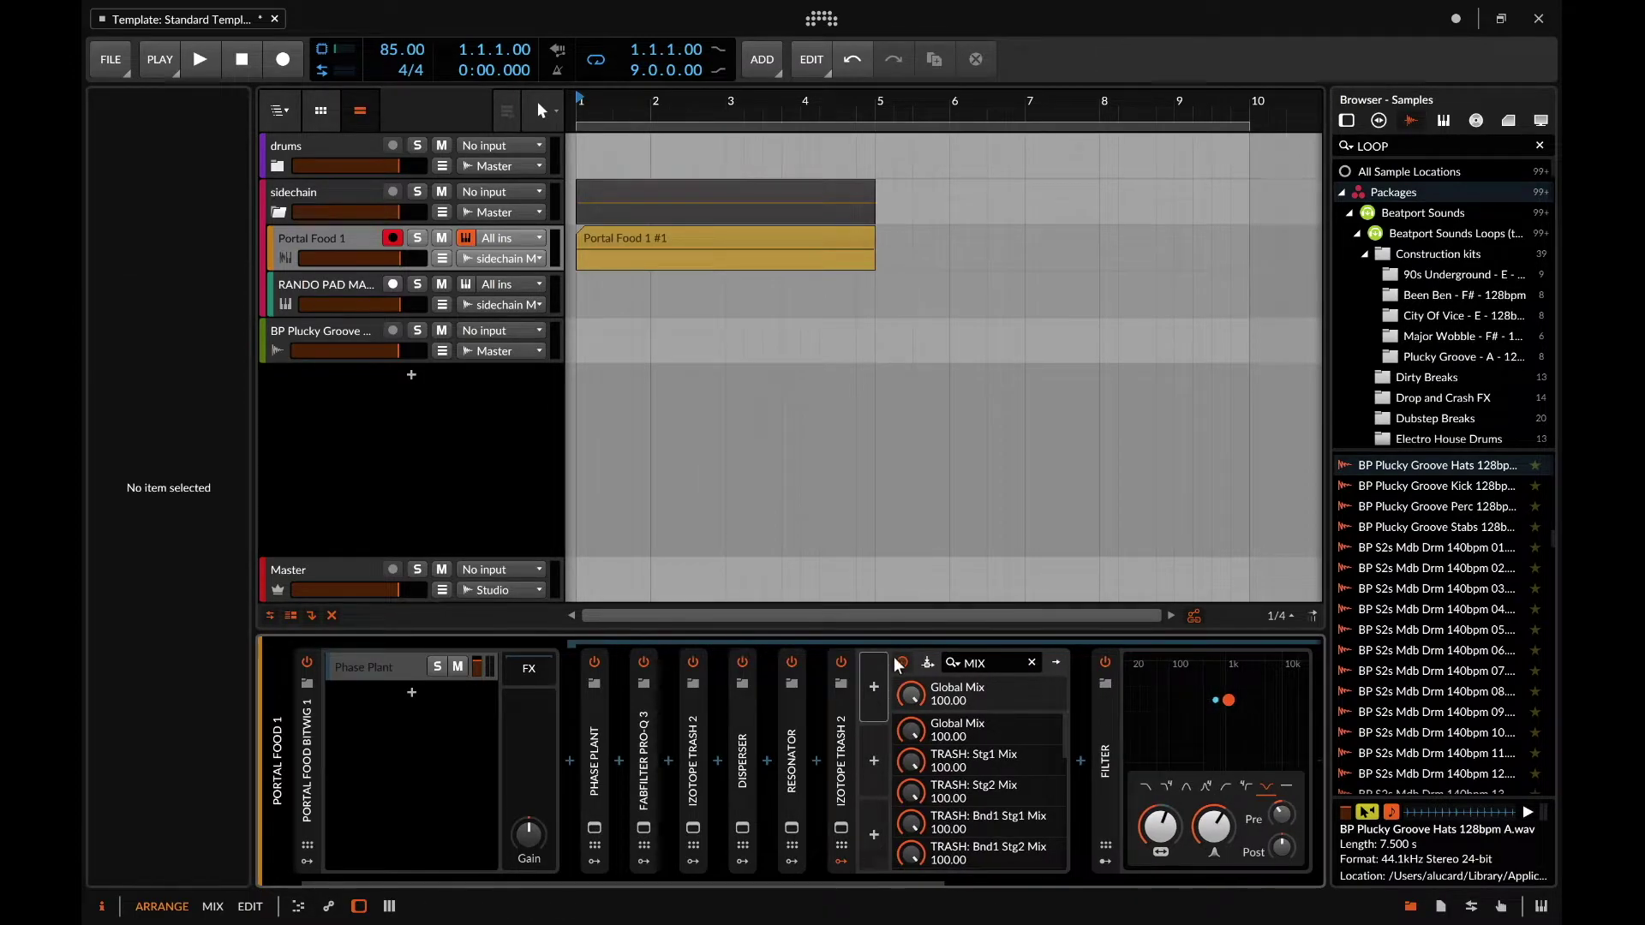
pyautogui.click(874, 685)
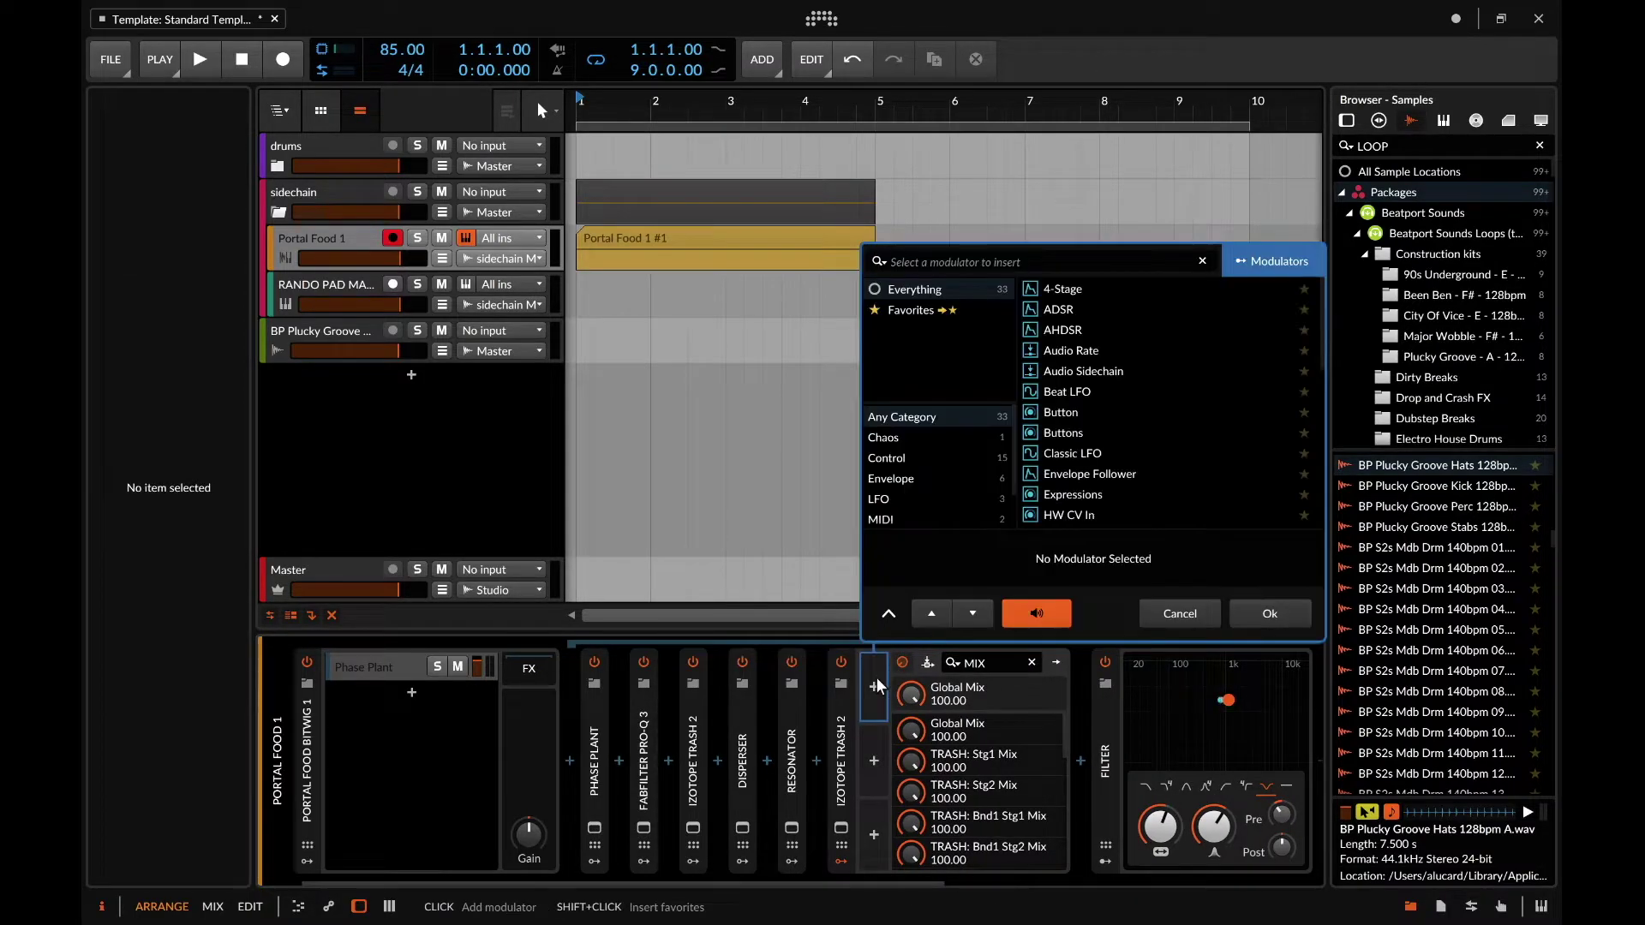
pyautogui.click(1067, 290)
pyautogui.click(1269, 613)
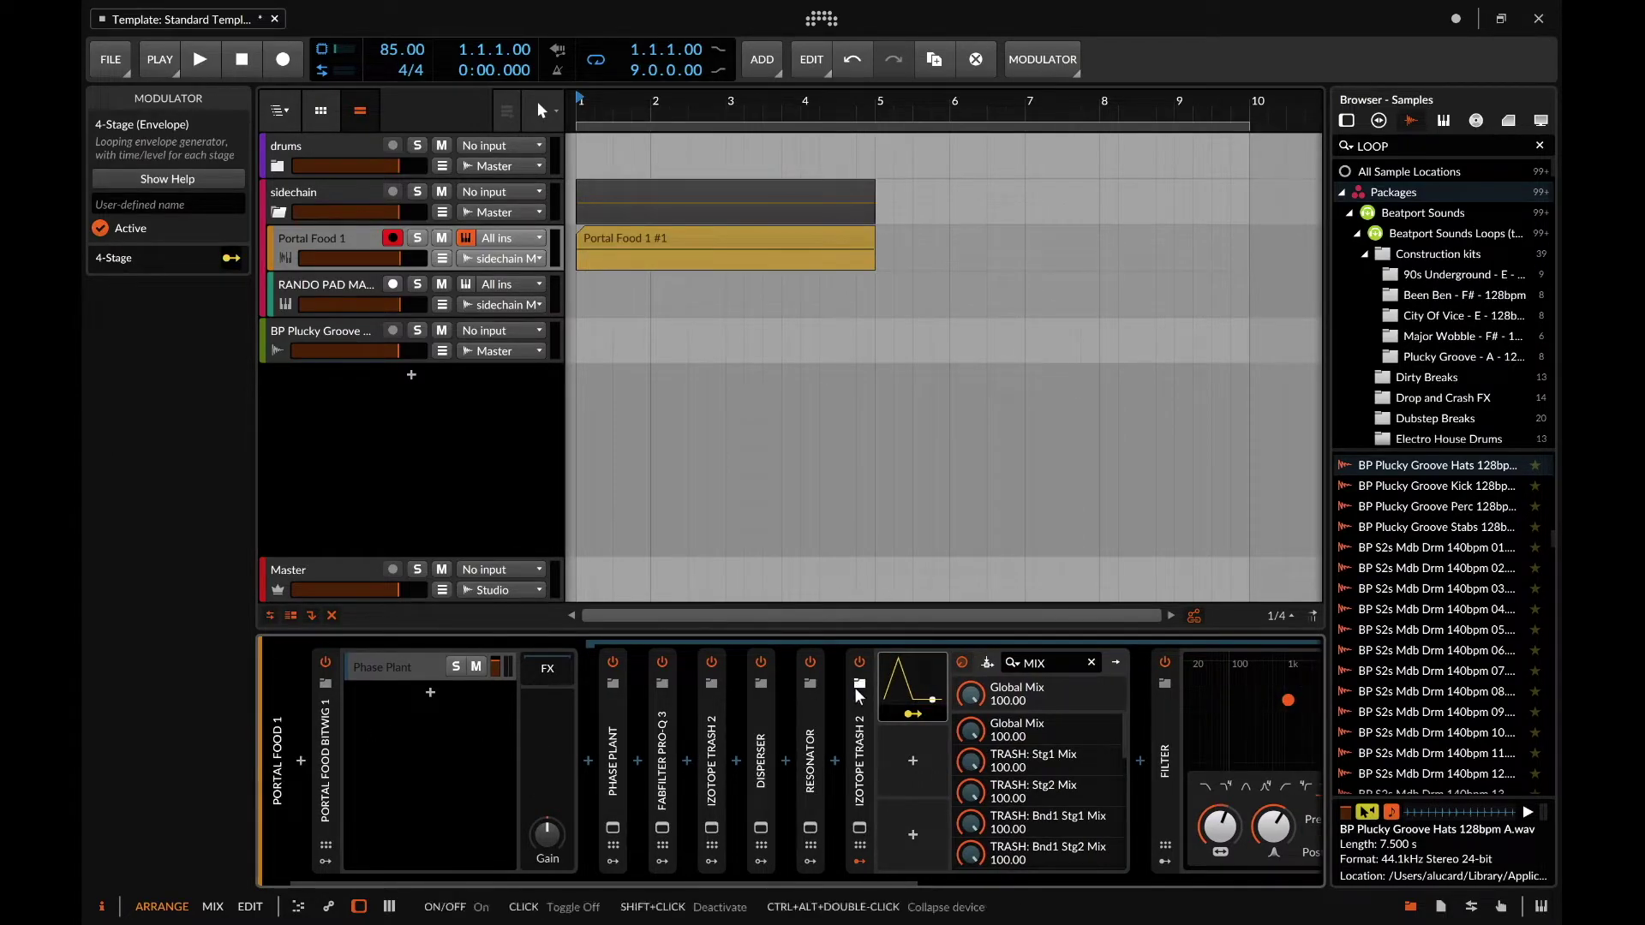
# - Place the BP S2s Mdb Drm 140bpm 01 loop on a new audio track starting at bar 5
pyautogui.moveTo(1437, 547); pyautogui.dragTo(922, 373)
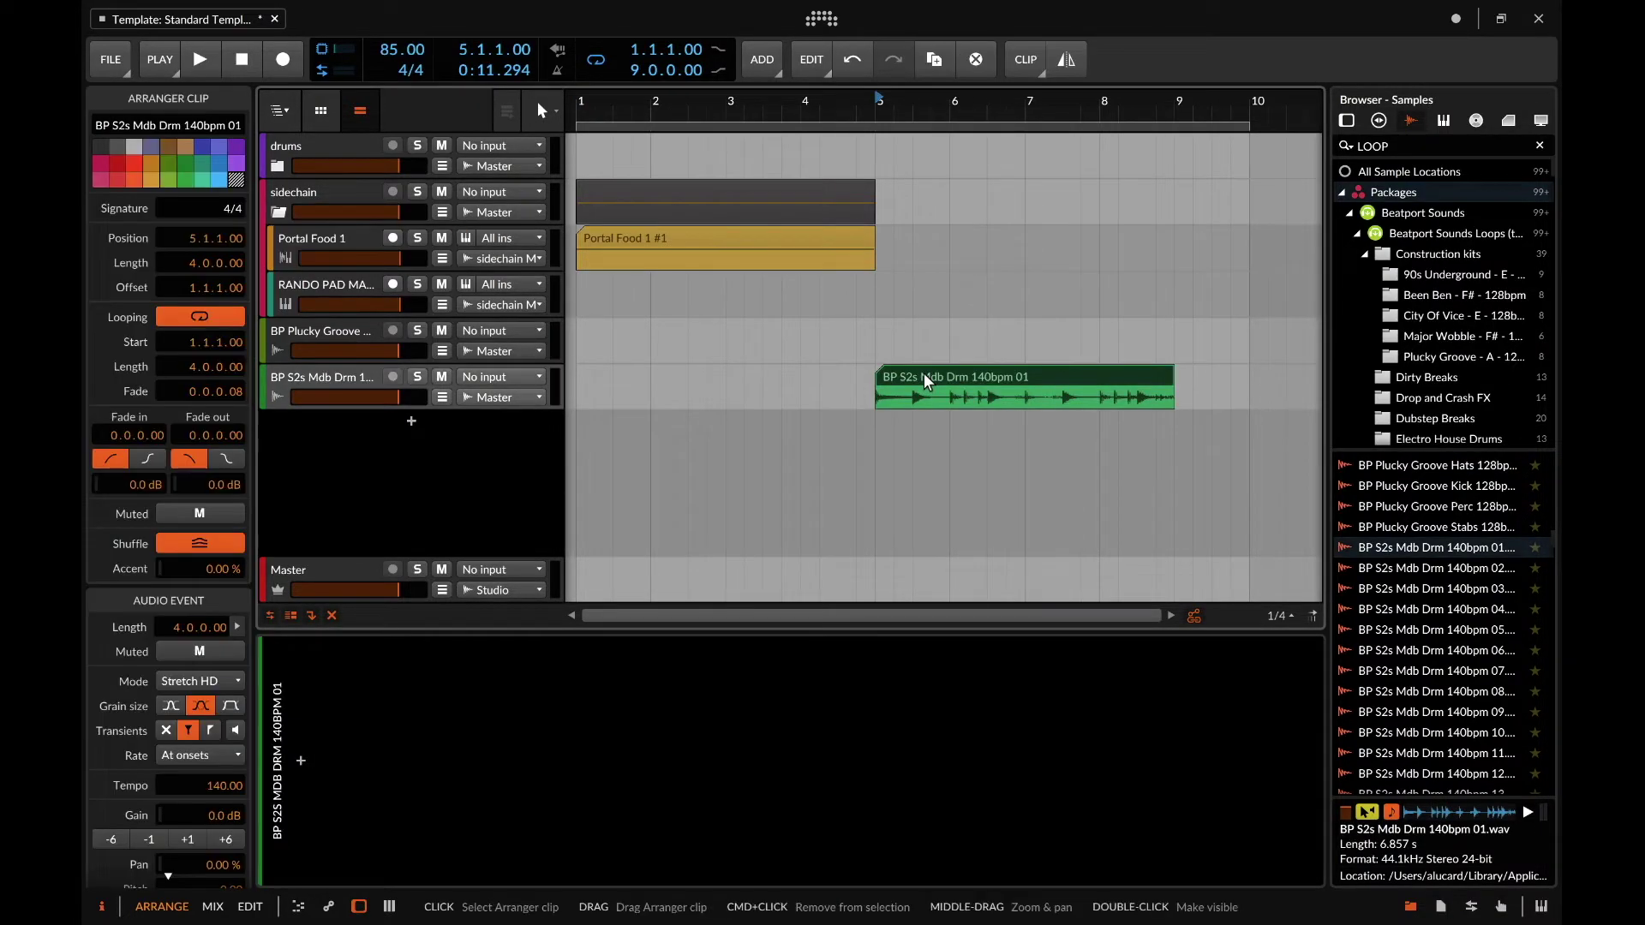
pyautogui.scroll(5, 924, 373)
pyautogui.hscroll(6, 924, 373)
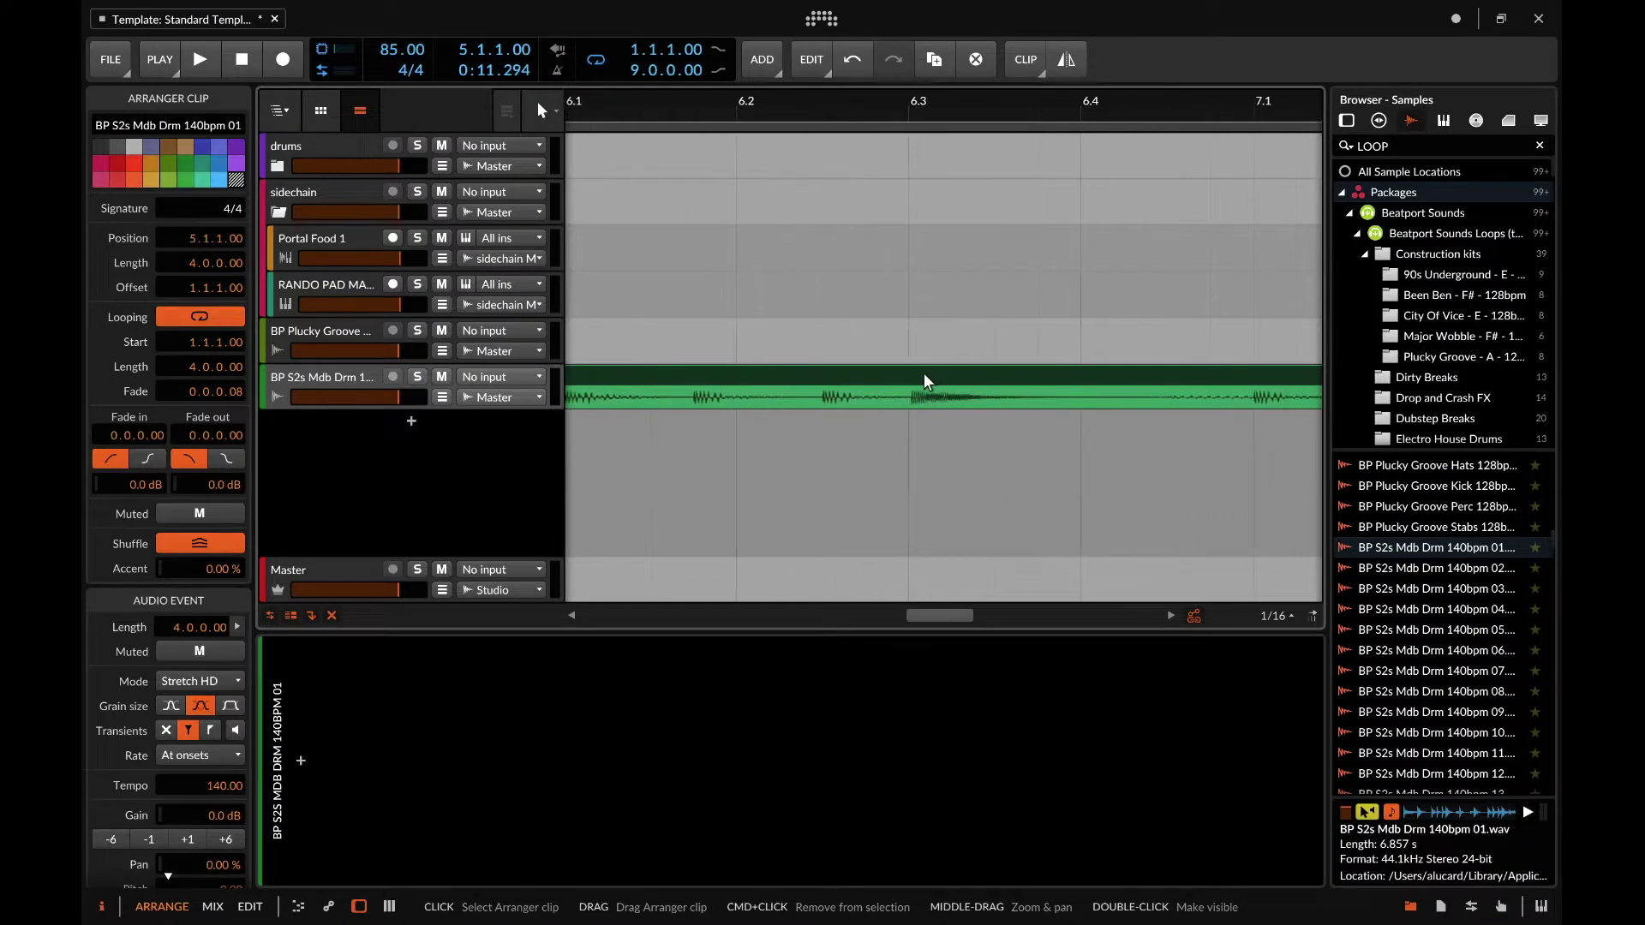
pyautogui.hscroll(1, 924, 373)
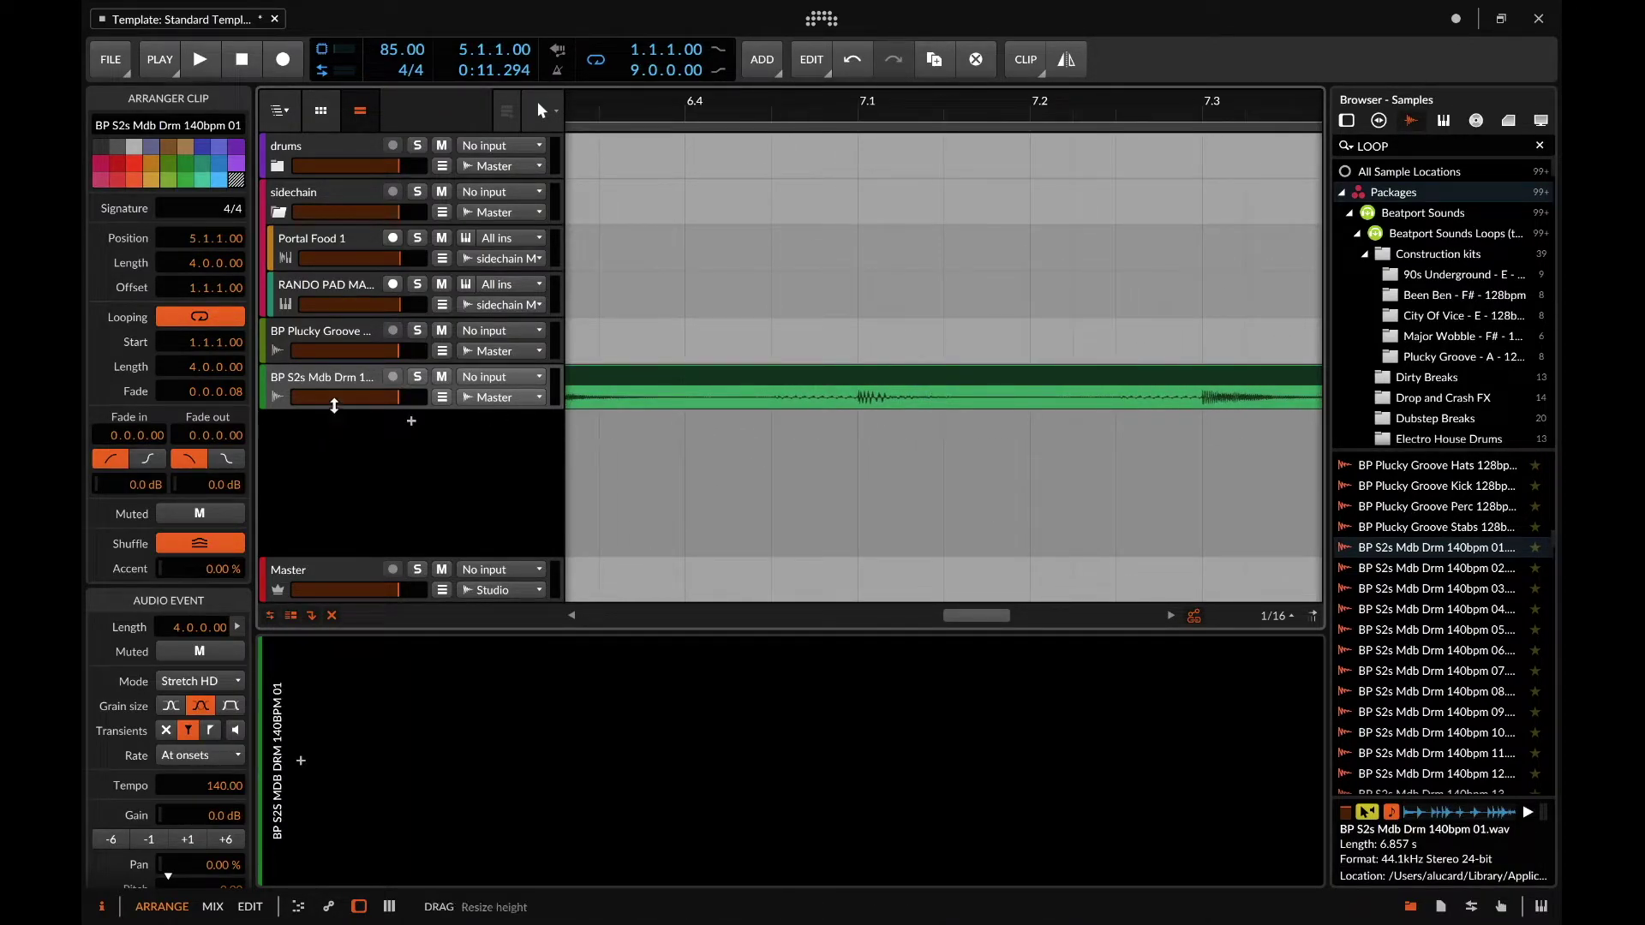
# - Enlarge the BP S2s Mdb Drm track and give its clip a fade-out of about 0.1.3.61 with the curve bent to -20.9 dB
pyautogui.moveTo(330, 413); pyautogui.dragTo(347, 525)
pyautogui.hscroll(12, 1186, 385)
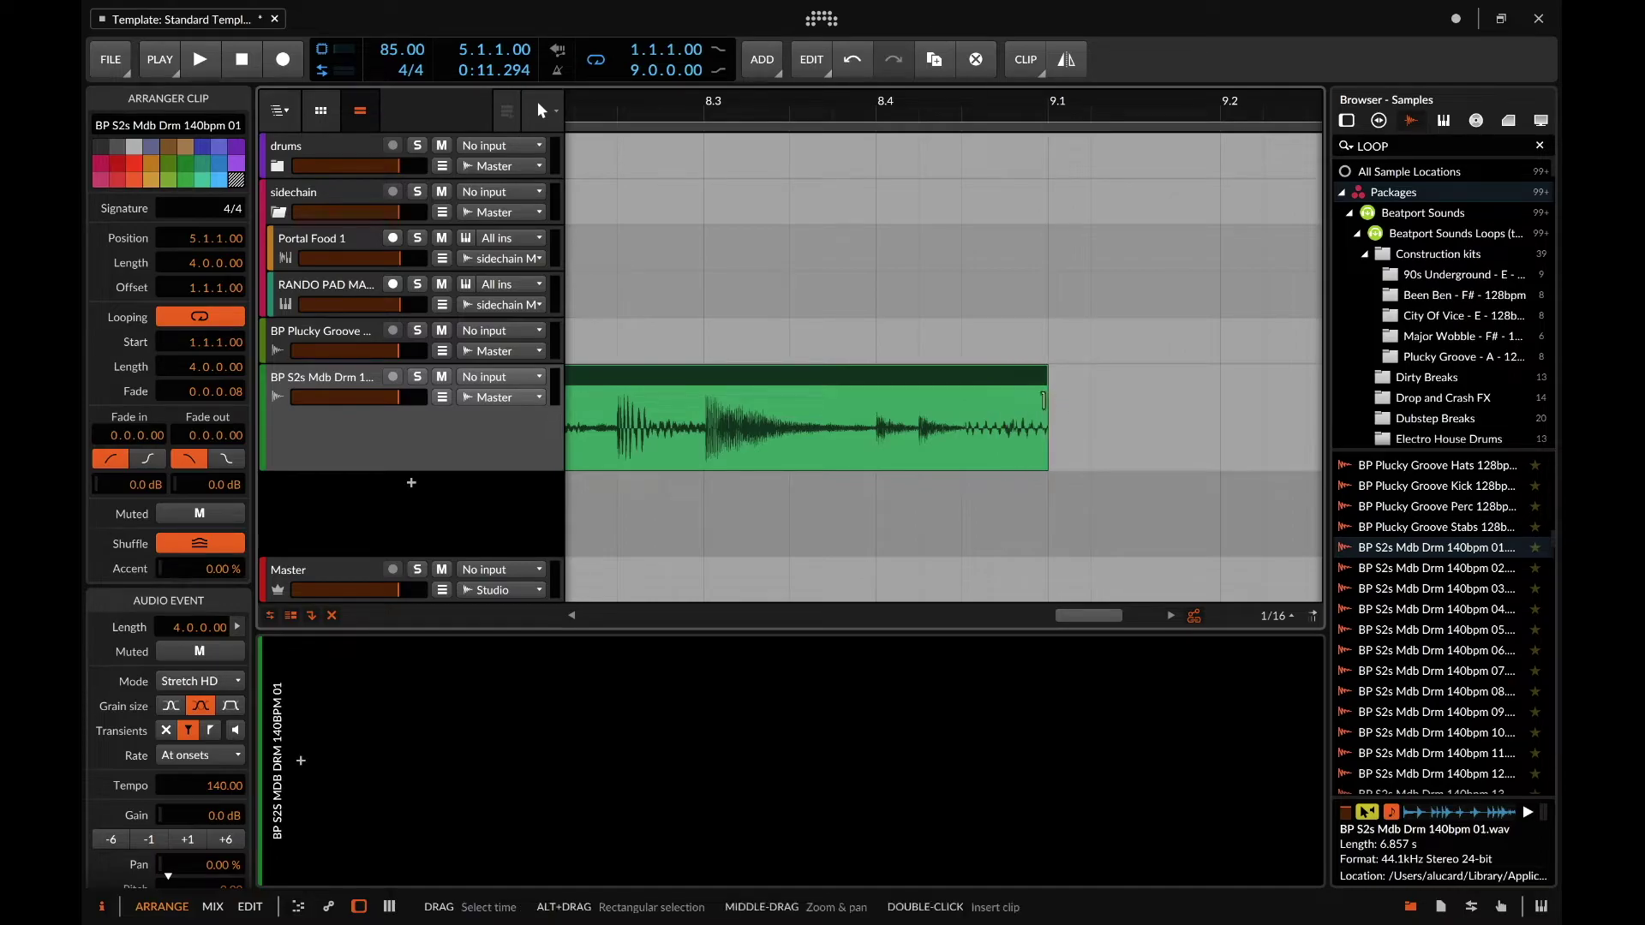
pyautogui.moveTo(1040, 393); pyautogui.dragTo(720, 389)
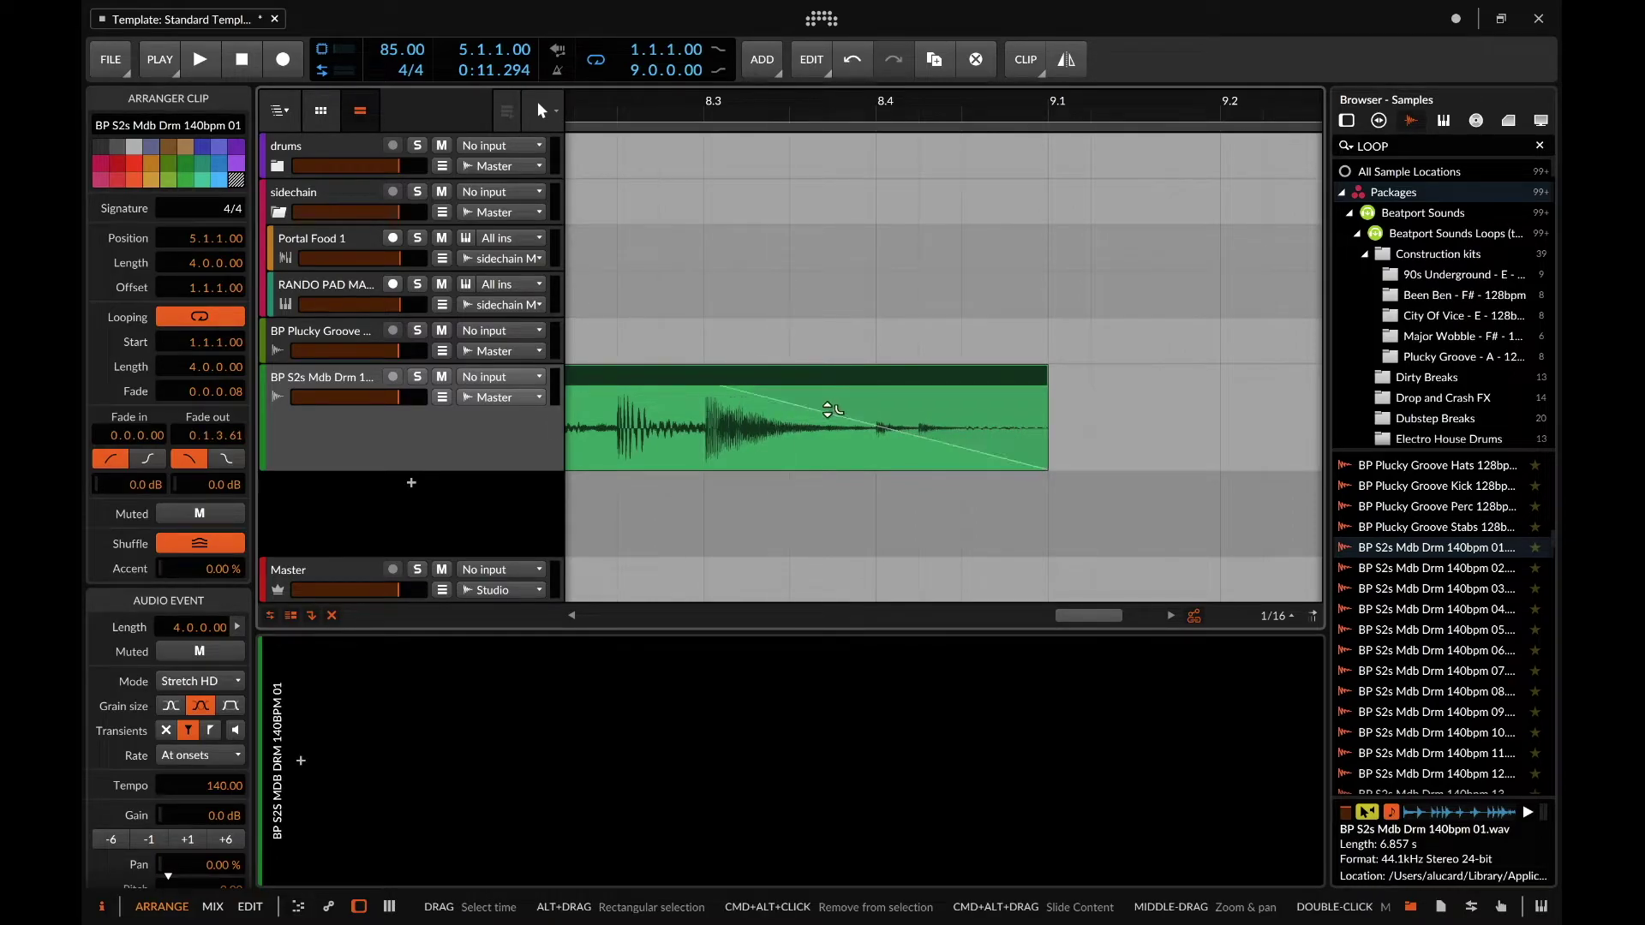
pyautogui.moveTo(840, 411); pyautogui.dragTo(838, 460)
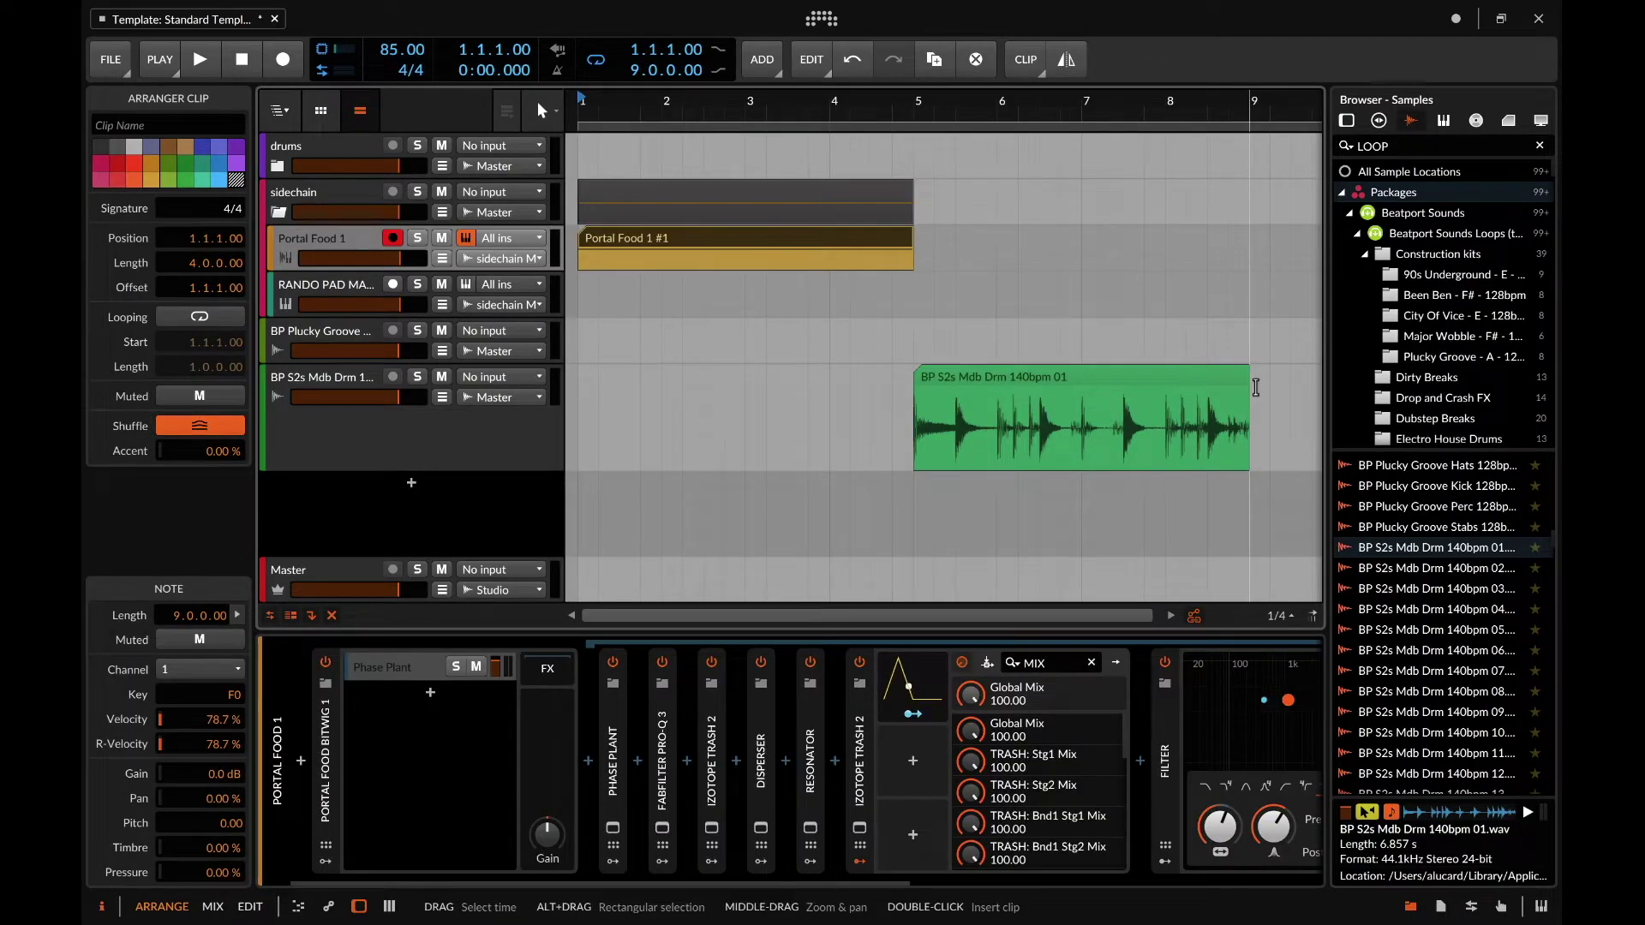
# - Shorten the BP S2s Mdb Drm clip to one bar and slide its audio content about one beat earlier, returning the track to compact height
pyautogui.moveTo(1246, 377); pyautogui.dragTo(993, 389)
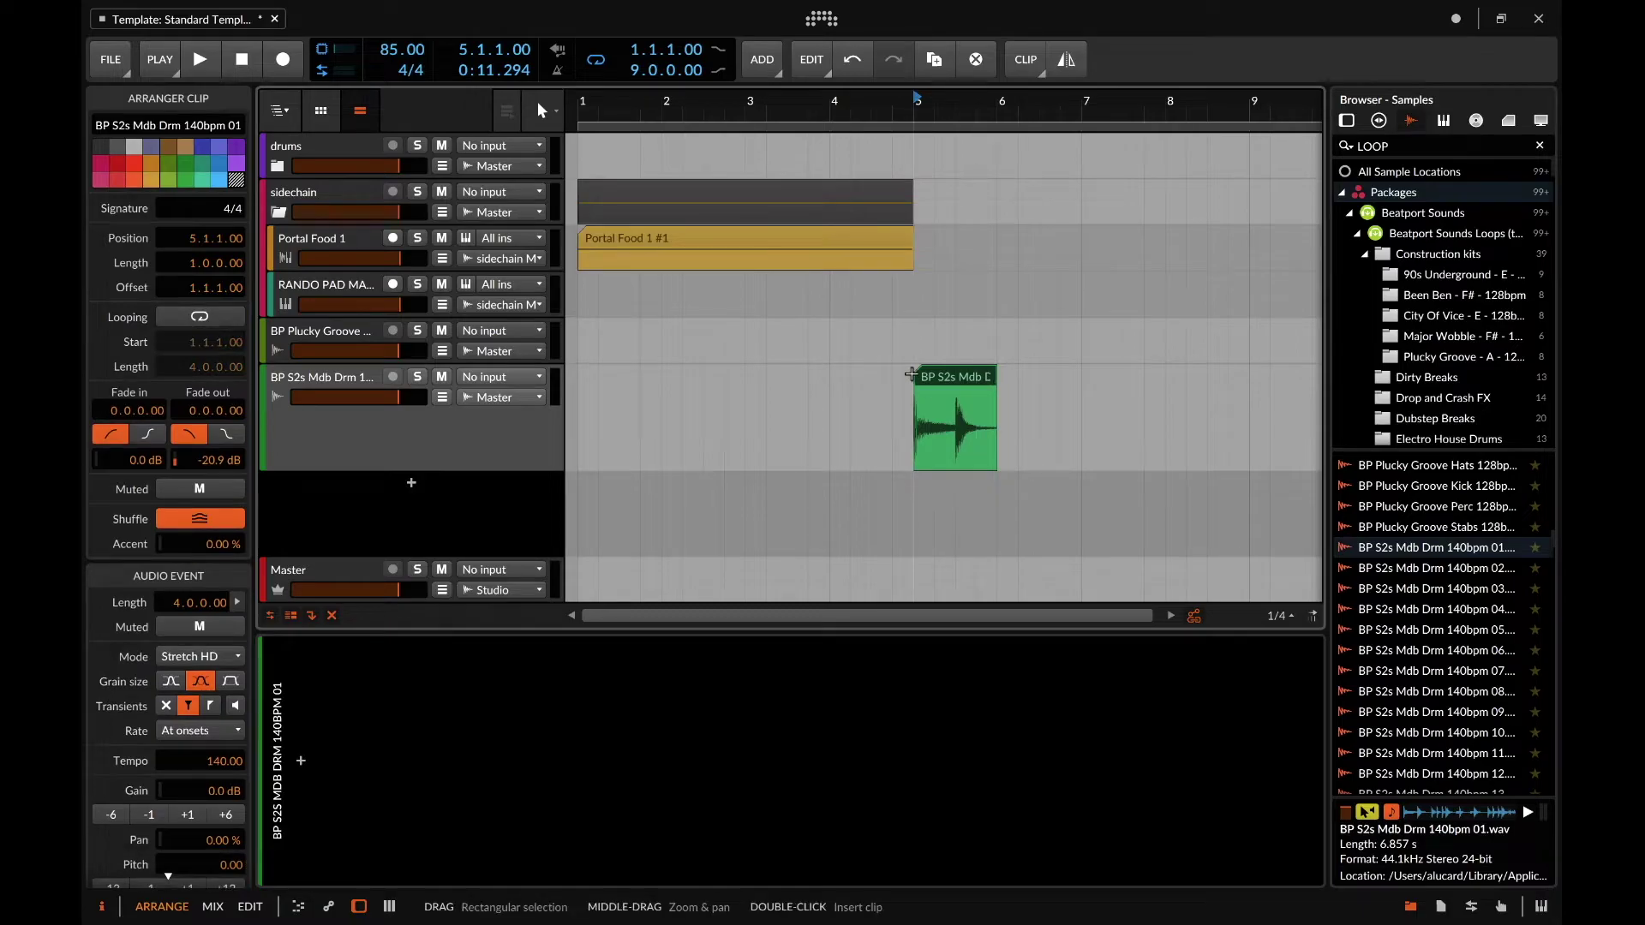
pyautogui.scroll(5, 963, 439)
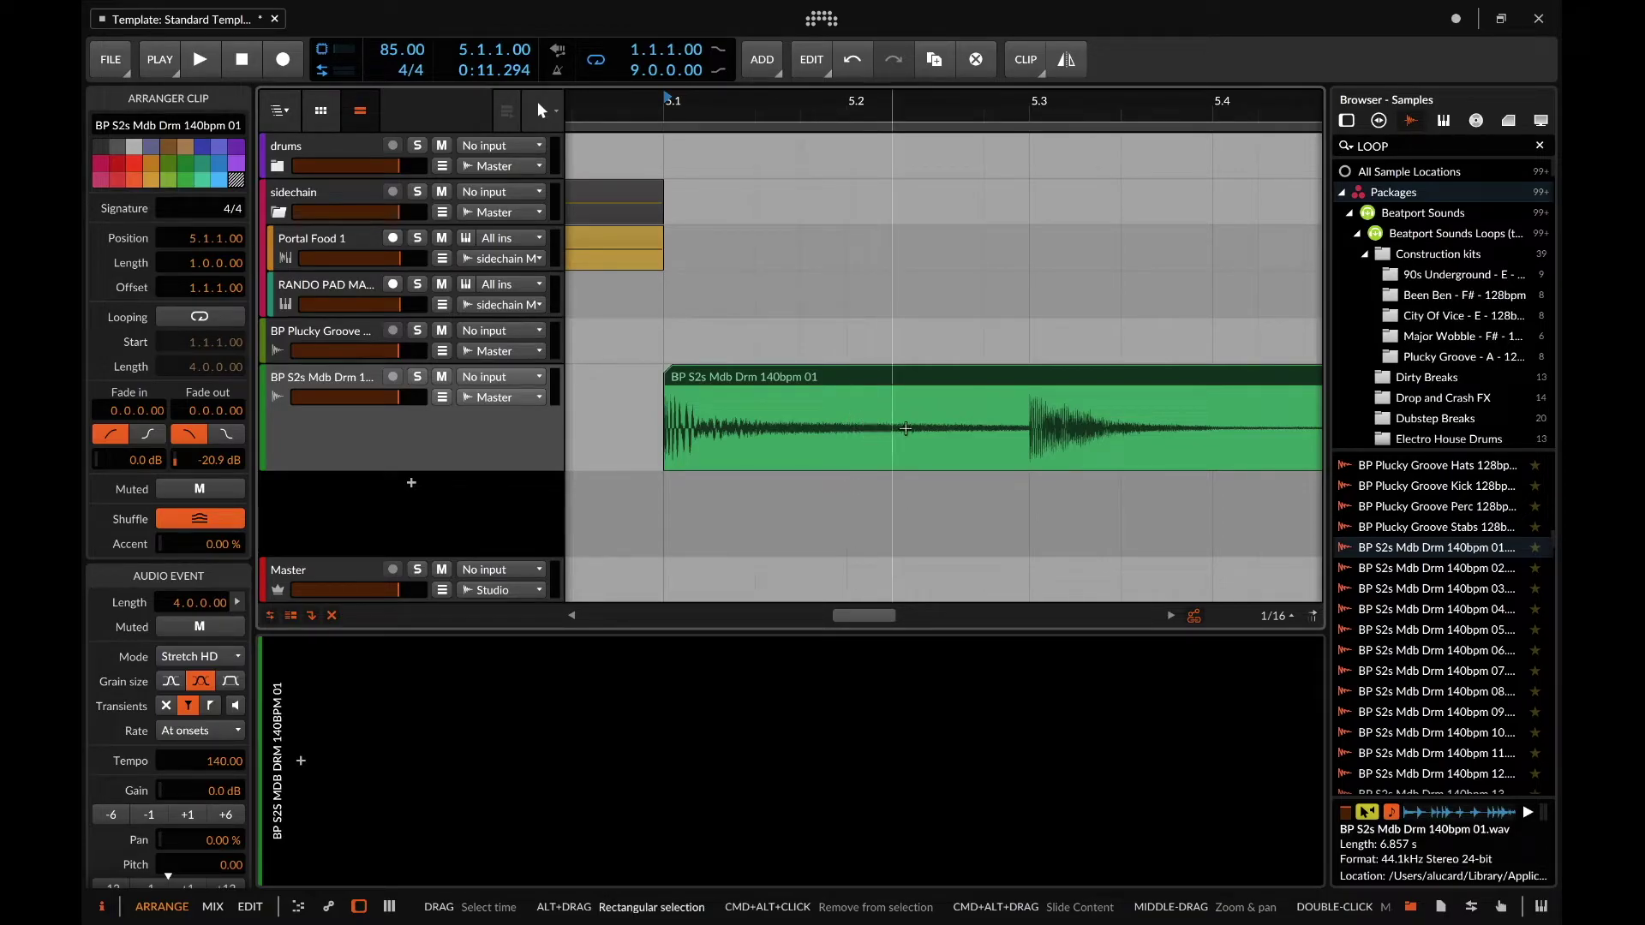
pyautogui.moveTo(1095, 428); pyautogui.dragTo(934, 431)
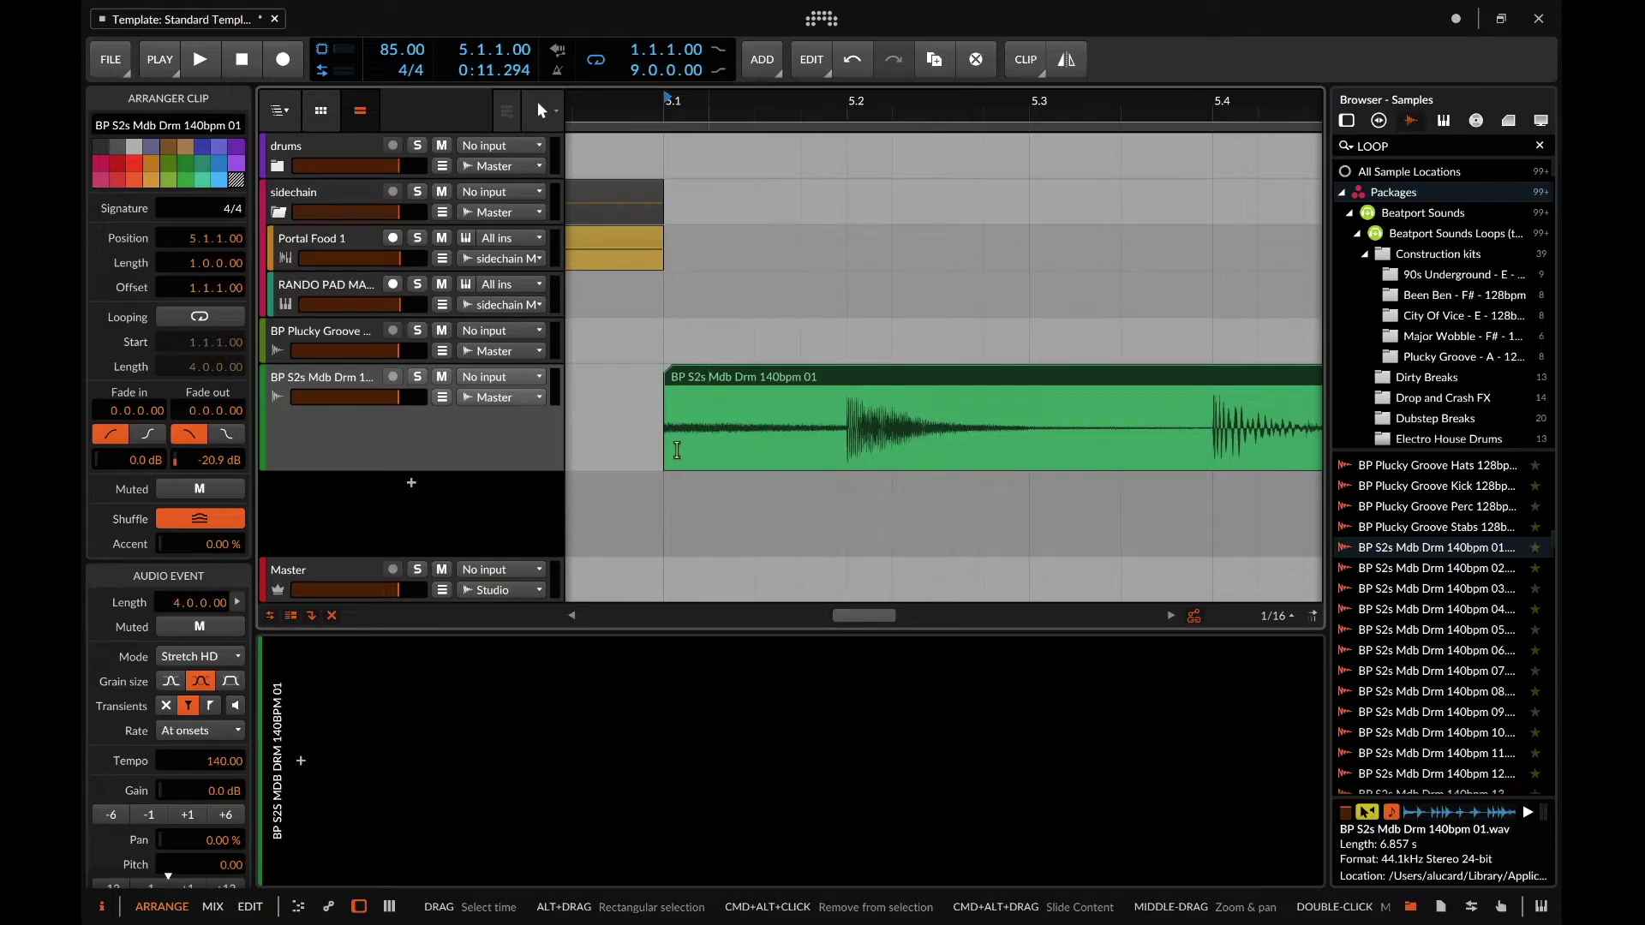
pyautogui.moveTo(484, 471); pyautogui.dragTo(473, 358)
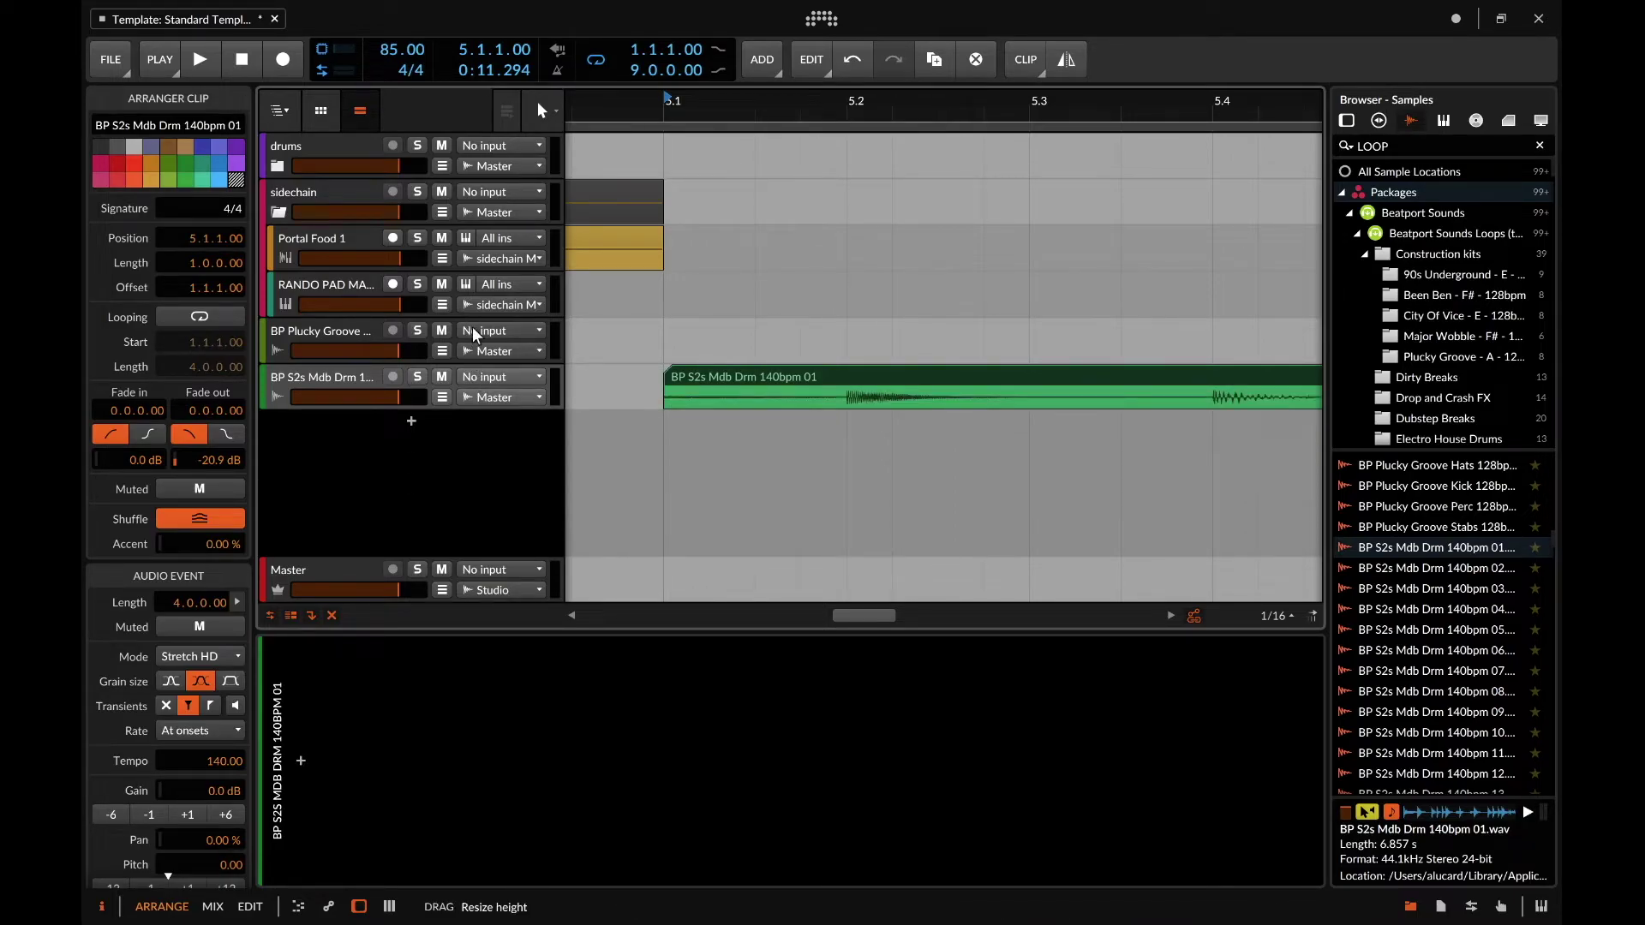